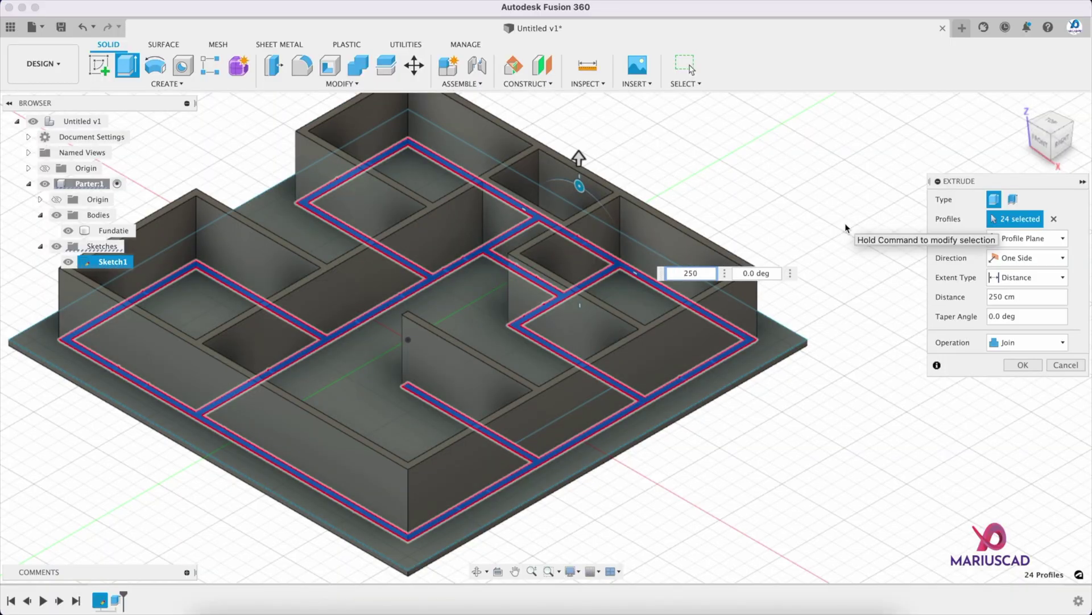
pyautogui.press('Return')
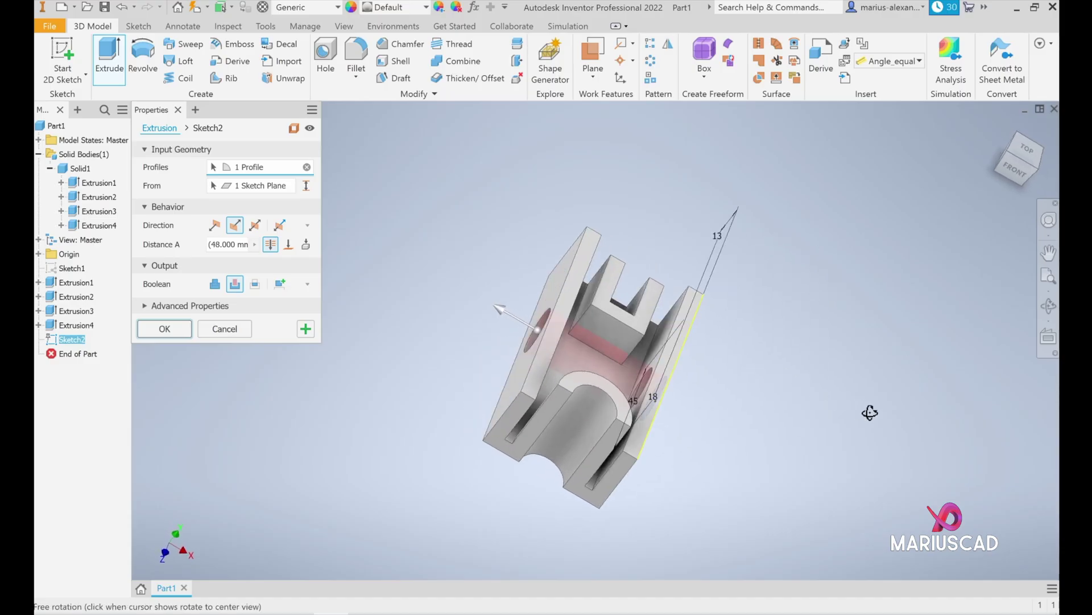
pyautogui.moveTo(870, 412); pyautogui.dragTo(895, 427)
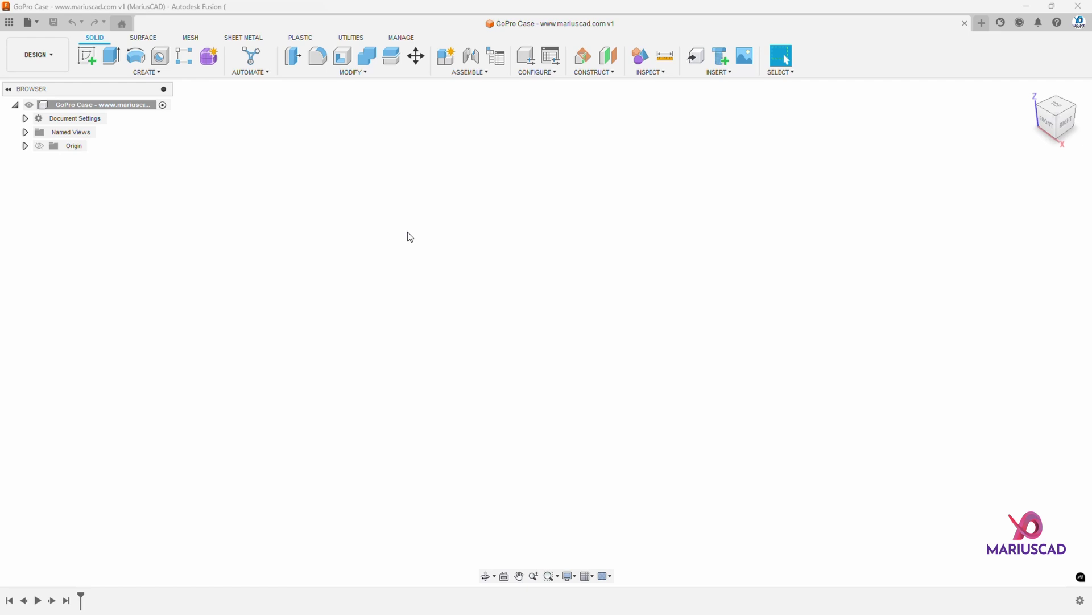
# - Verify the document units are mm, then create a new active component named 'GoPro Case'
pyautogui.click(25, 119)
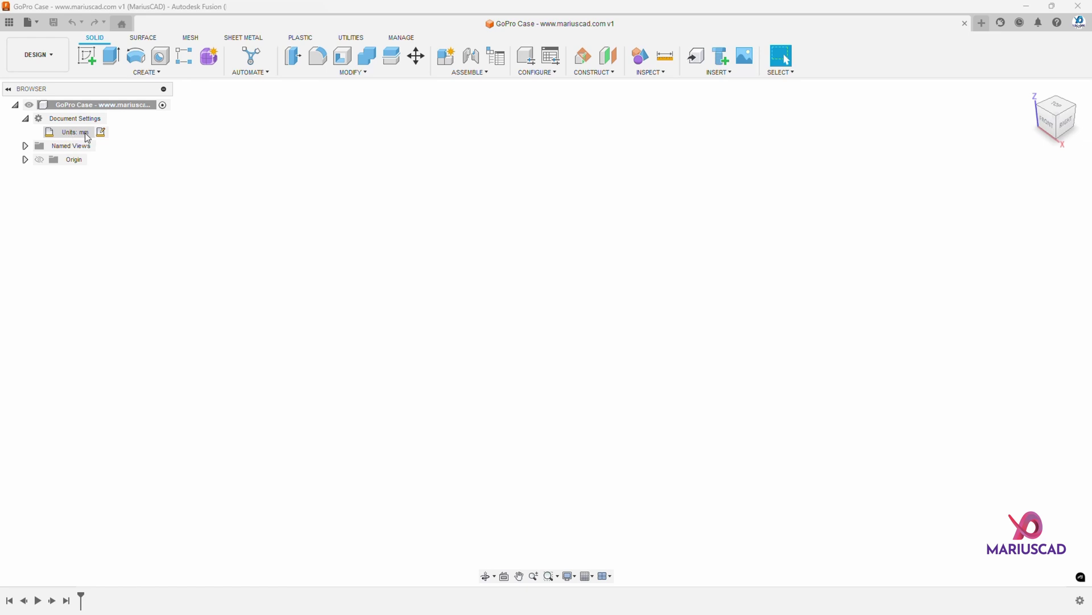
pyautogui.click(25, 118)
pyautogui.click(142, 72)
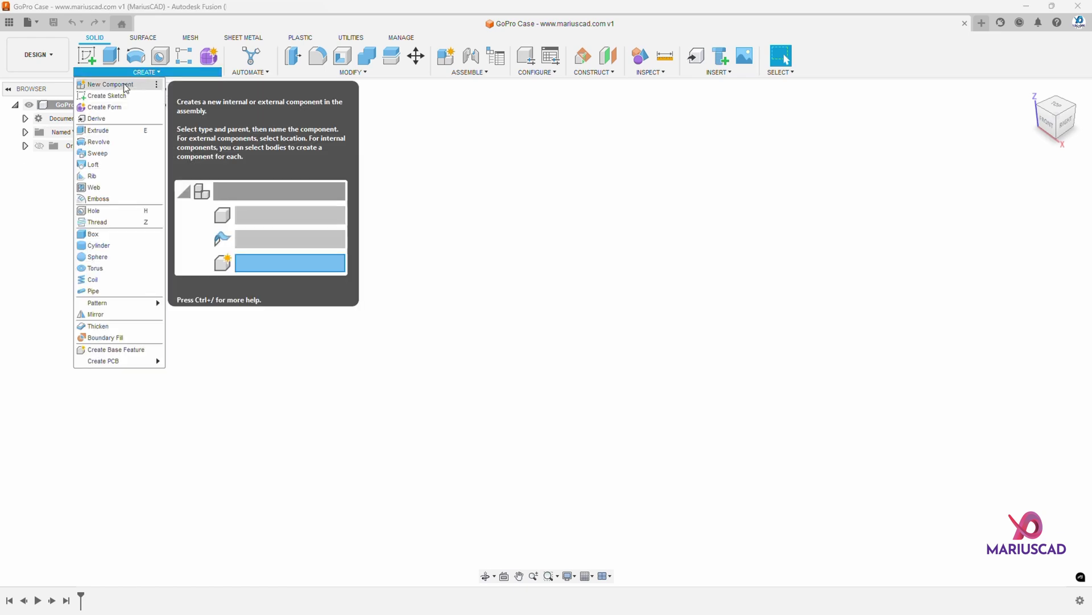
pyautogui.click(126, 87)
pyautogui.moveTo(976, 208); pyautogui.dragTo(913, 209)
pyautogui.write('GoPro Case')
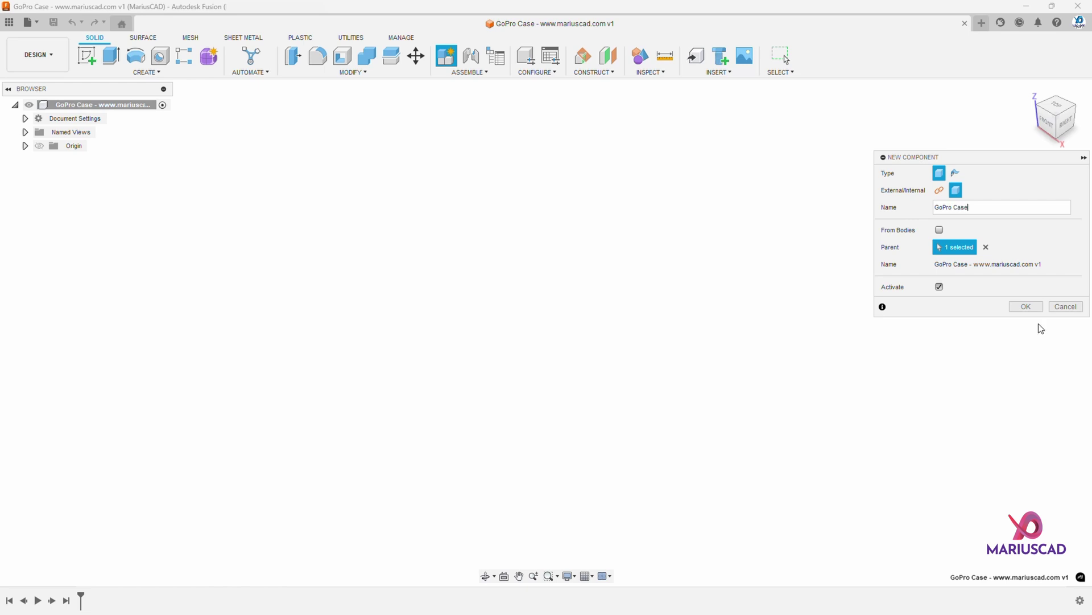
pyautogui.click(1031, 309)
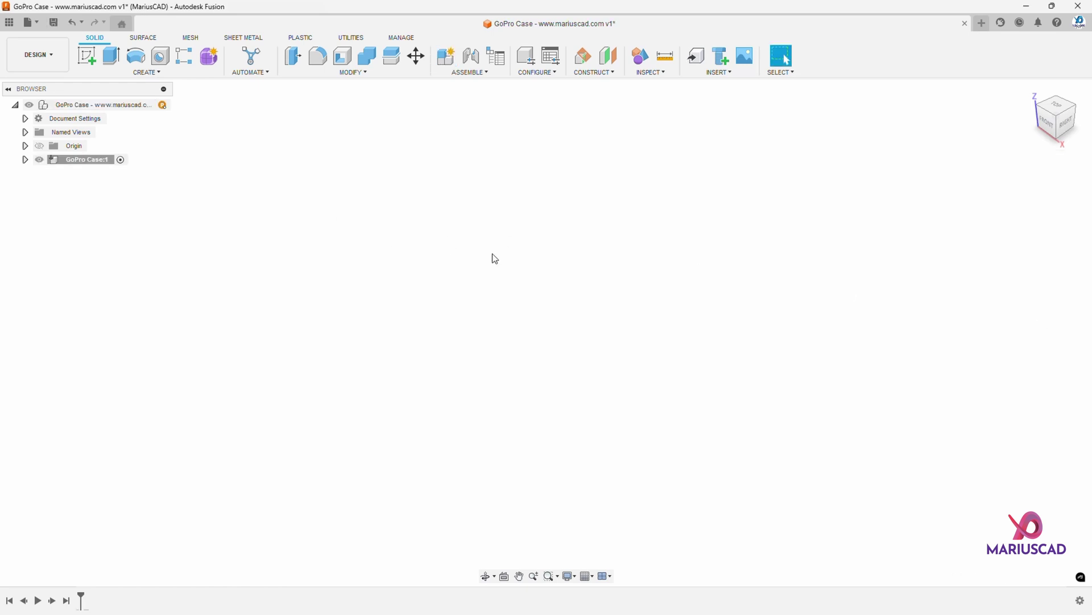
# - Create a 90 mm diameter, 5 mm tall cylinder on the XY plane, centred at the origin
pyautogui.click(147, 72)
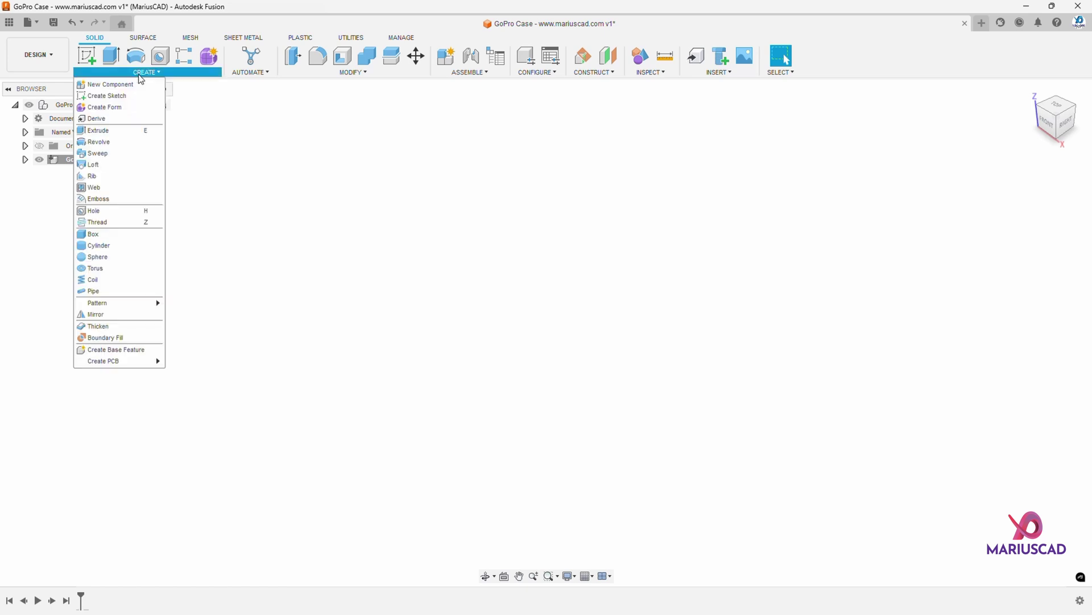
pyautogui.click(123, 244)
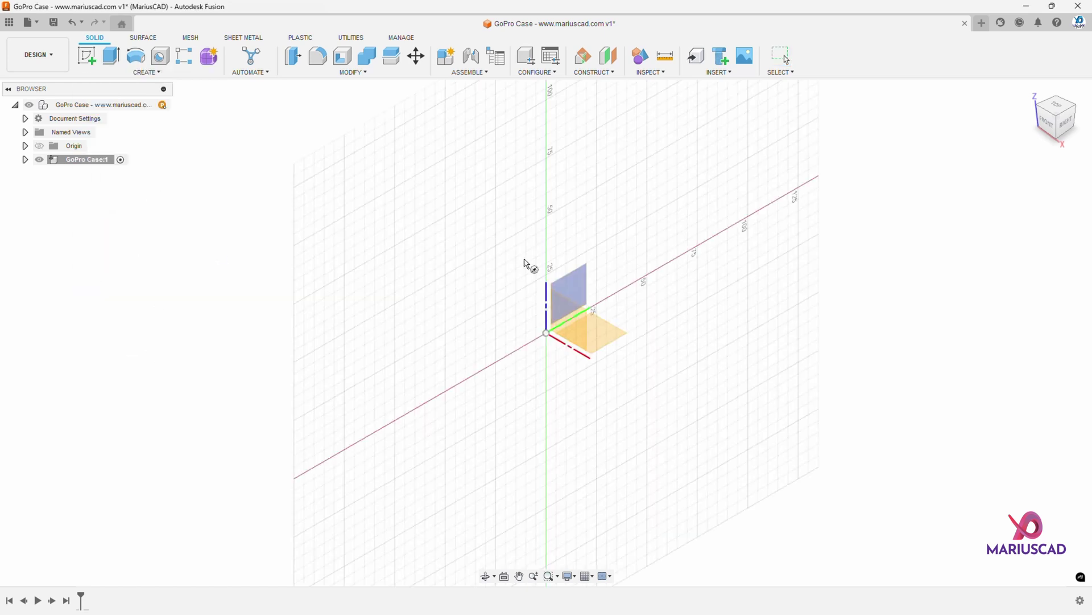
pyautogui.click(608, 339)
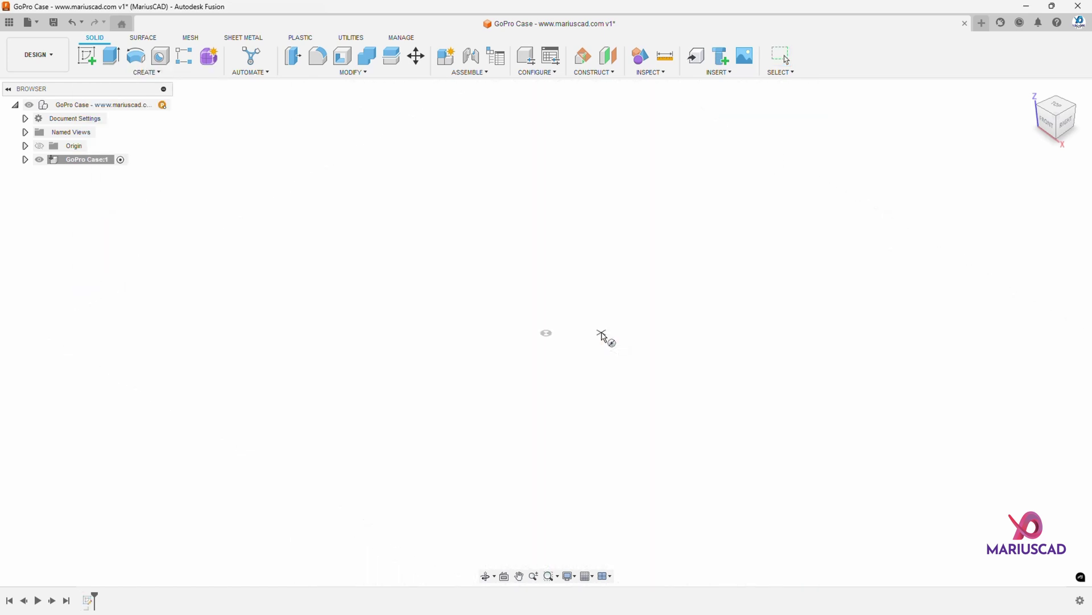
pyautogui.click(548, 333)
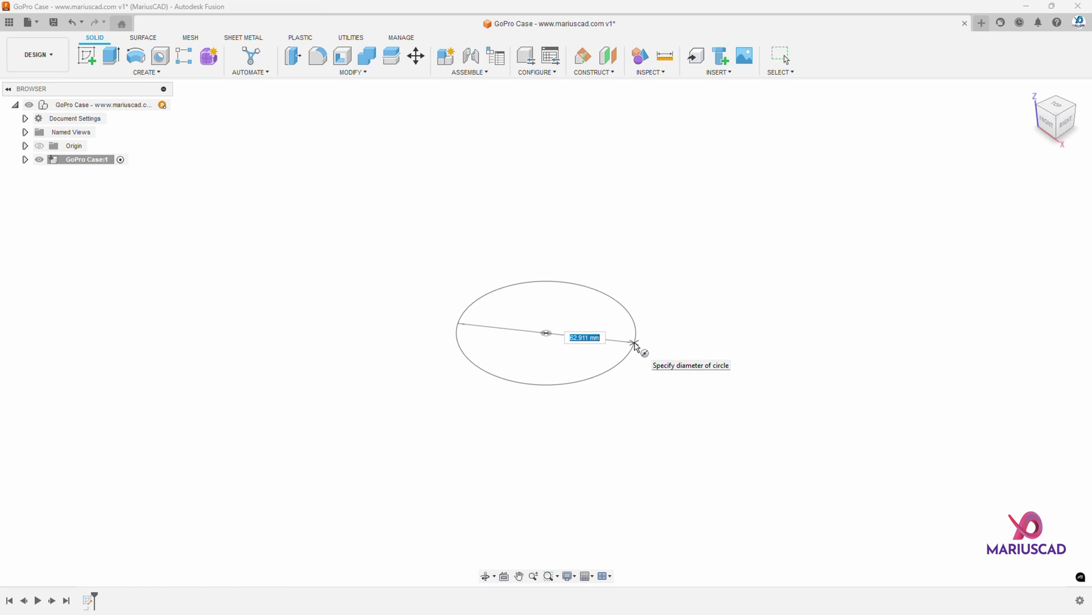
pyautogui.write('90')
pyautogui.press('Return')
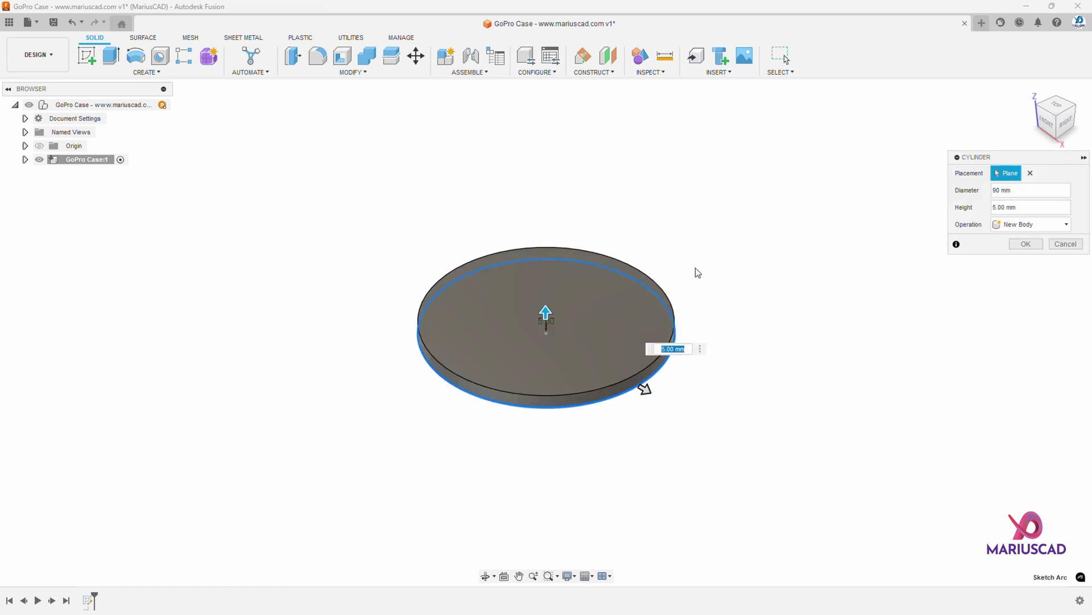
pyautogui.write('5')
pyautogui.press('Return')
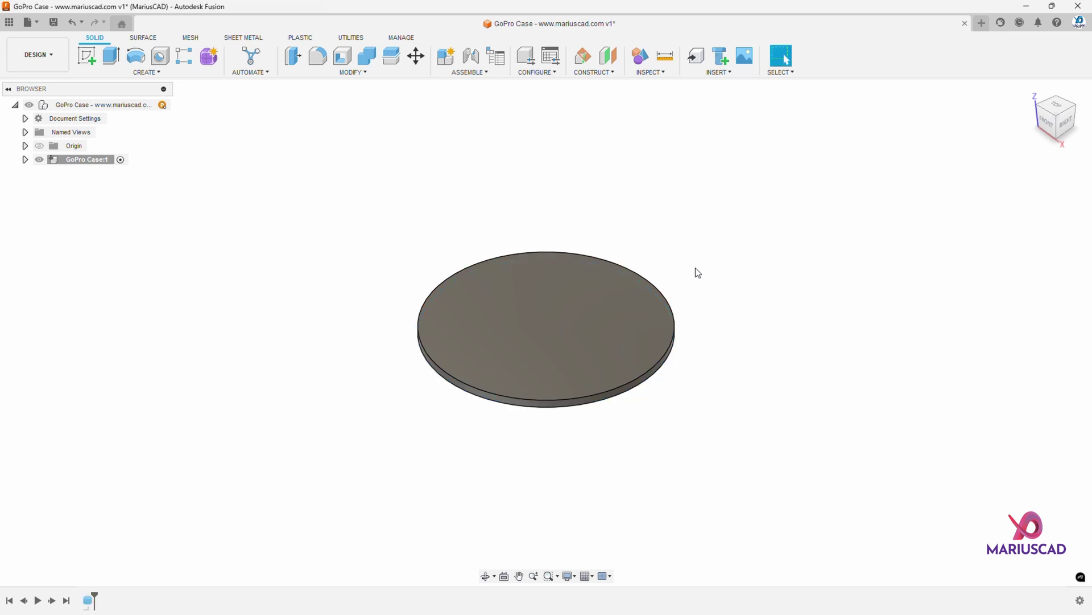
# - Start a sketch on the disc's top face and project the disc's circular edge into it
pyautogui.click(547, 327)
pyautogui.rightClick(547, 324)
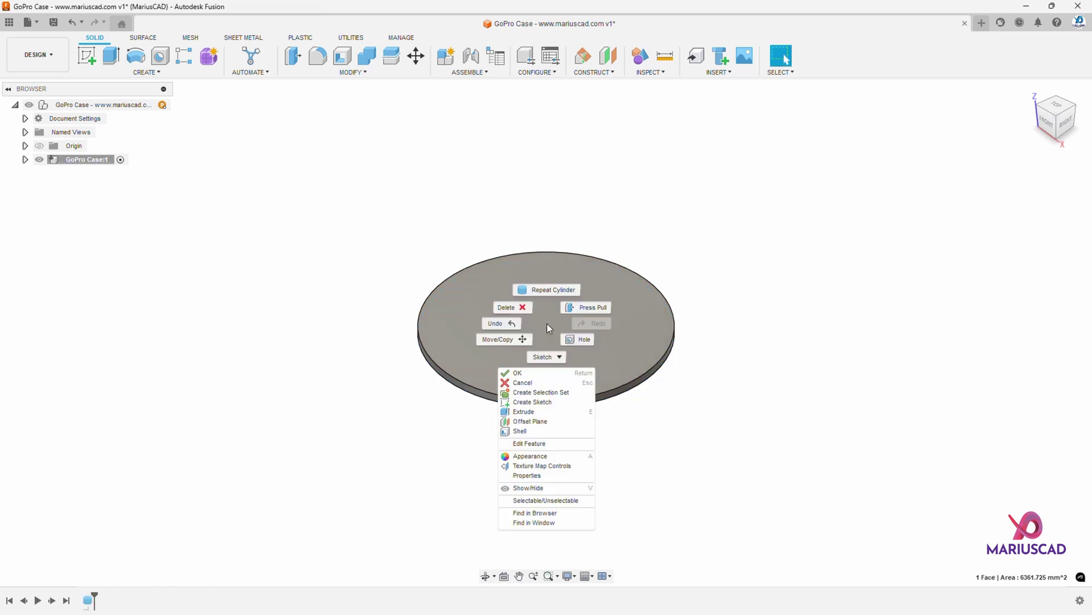
pyautogui.click(547, 403)
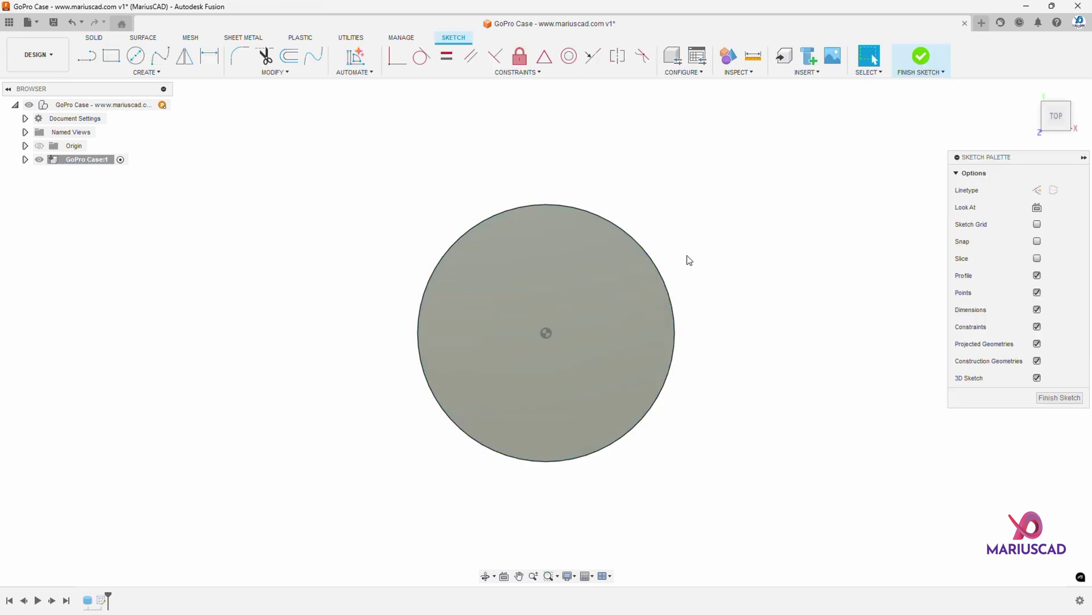
pyautogui.press('p')
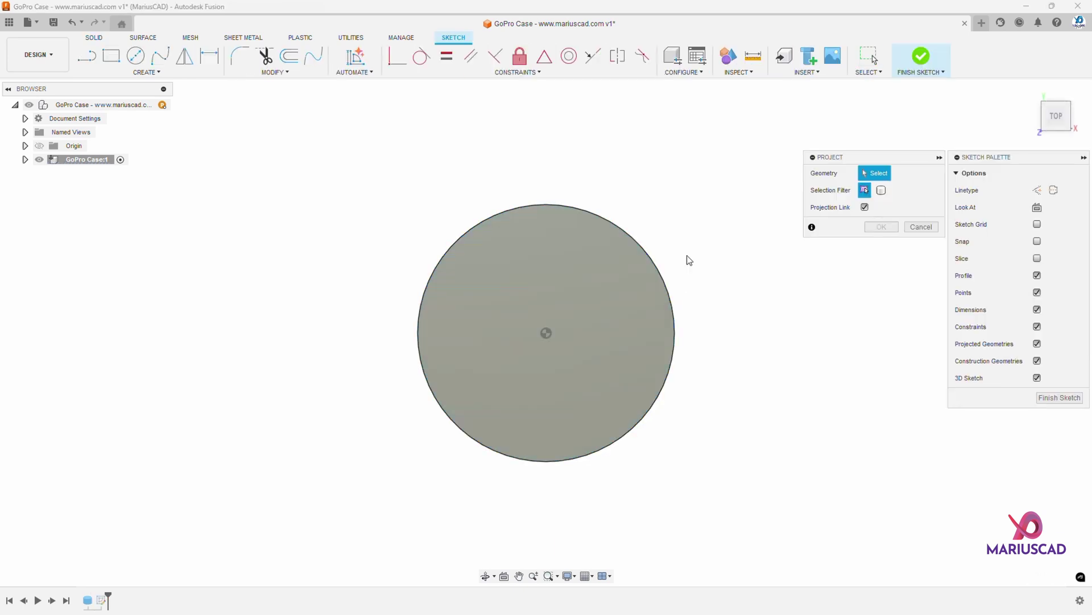
pyautogui.click(878, 227)
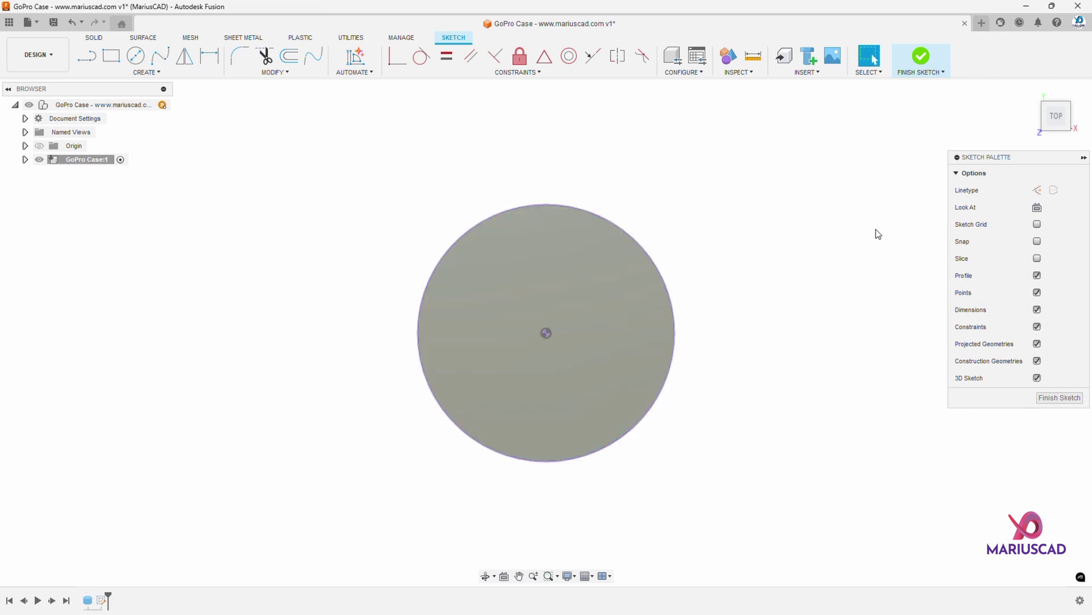
pyautogui.click(634, 237)
pyautogui.press('Escape')
# - Draw a 67.3 × 29.3 mm center rectangle on the disc's centre
pyautogui.press('r')
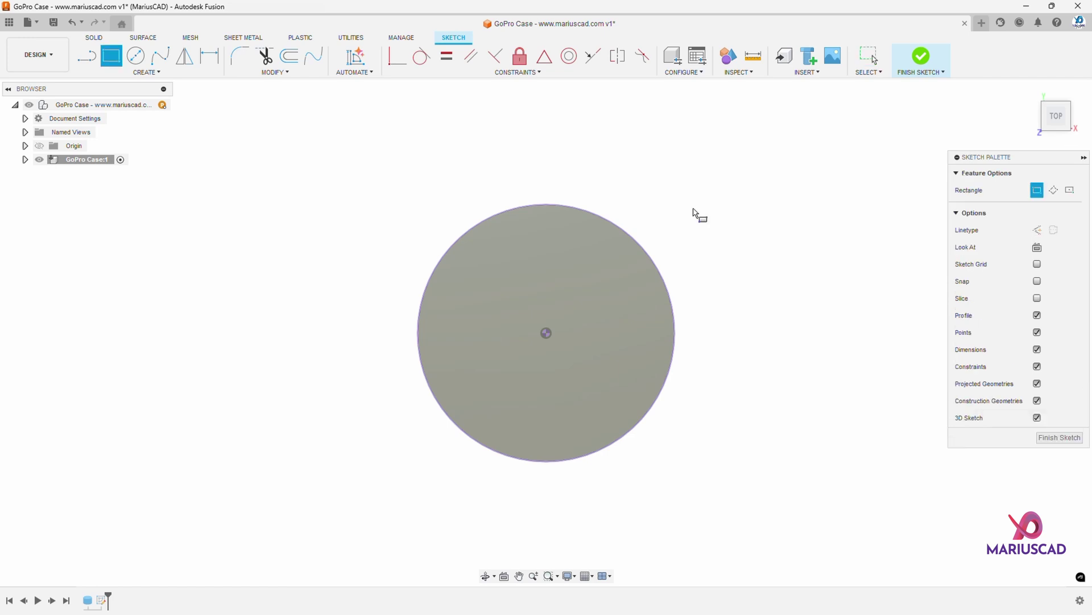
pyautogui.click(1070, 190)
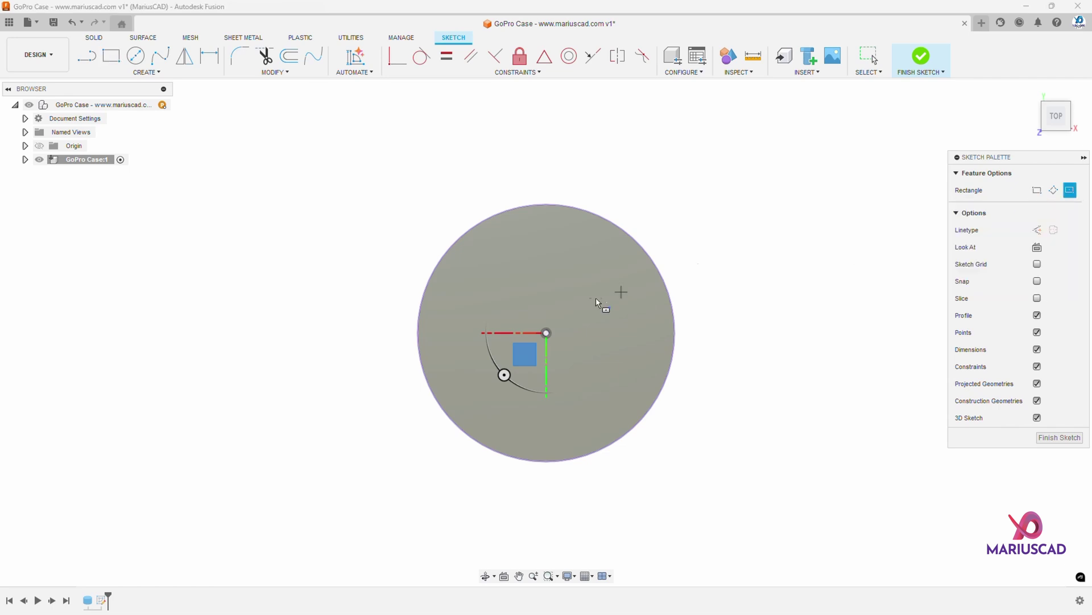
pyautogui.click(545, 334)
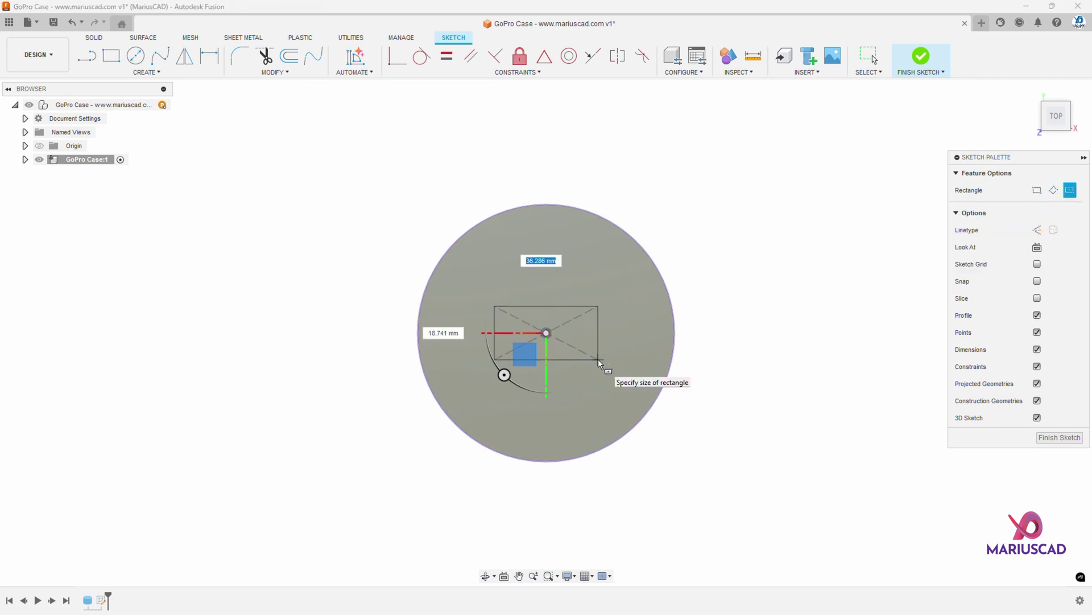
pyautogui.write('67.3')
pyautogui.press('Tab')
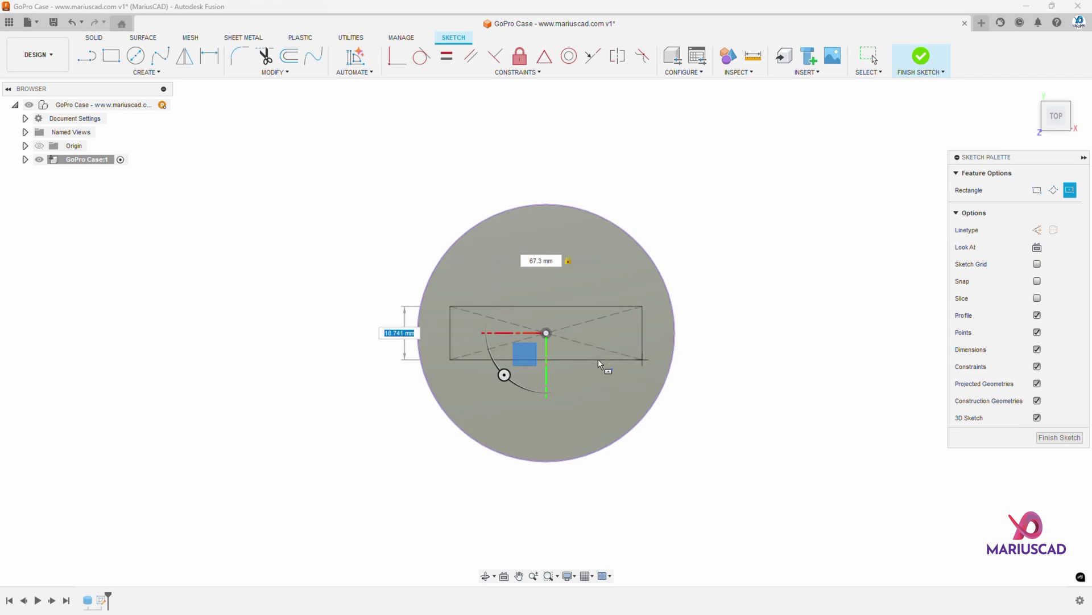
pyautogui.write('29.3')
pyautogui.press('Return')
pyautogui.press('Escape')
pyautogui.scroll(3, 586, 353)
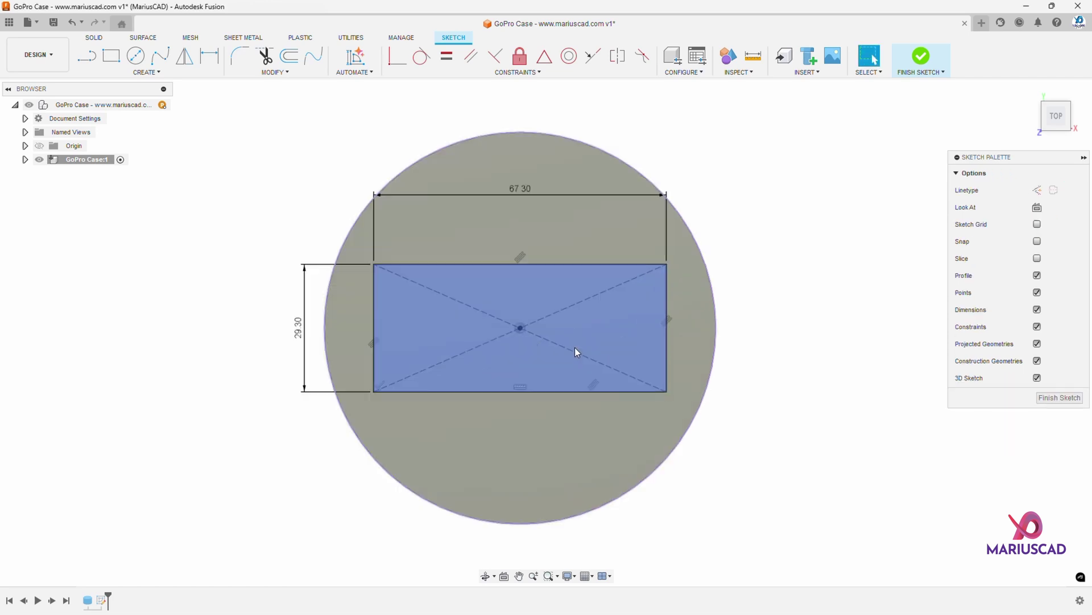
pyautogui.scroll(1, 575, 348)
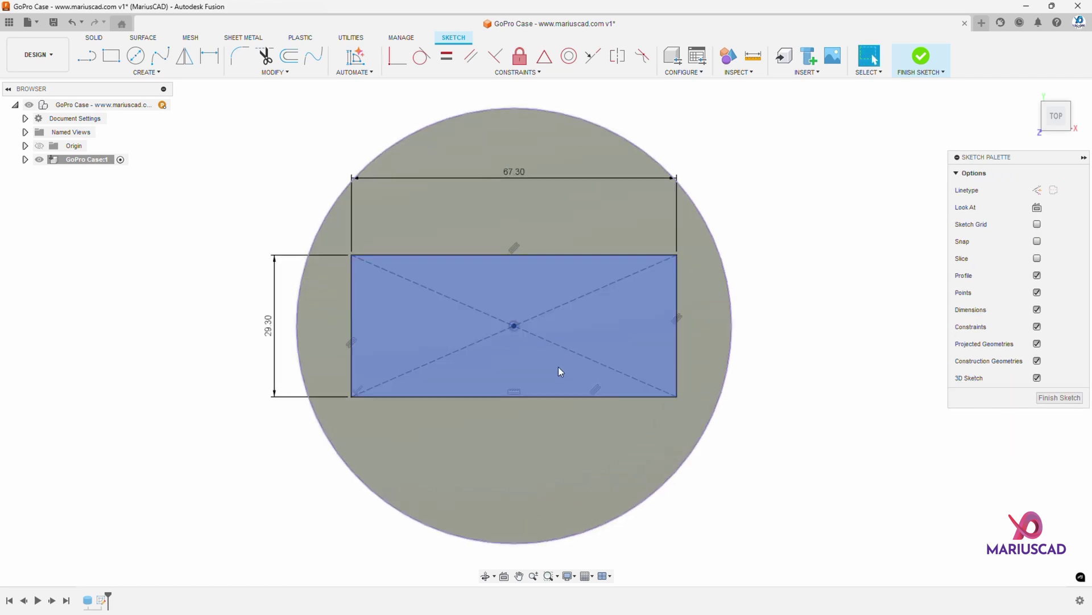
# - Offset the rectangle's left edge by 36.5 mm and its bottom edge by 25.3 mm
pyautogui.click(538, 290)
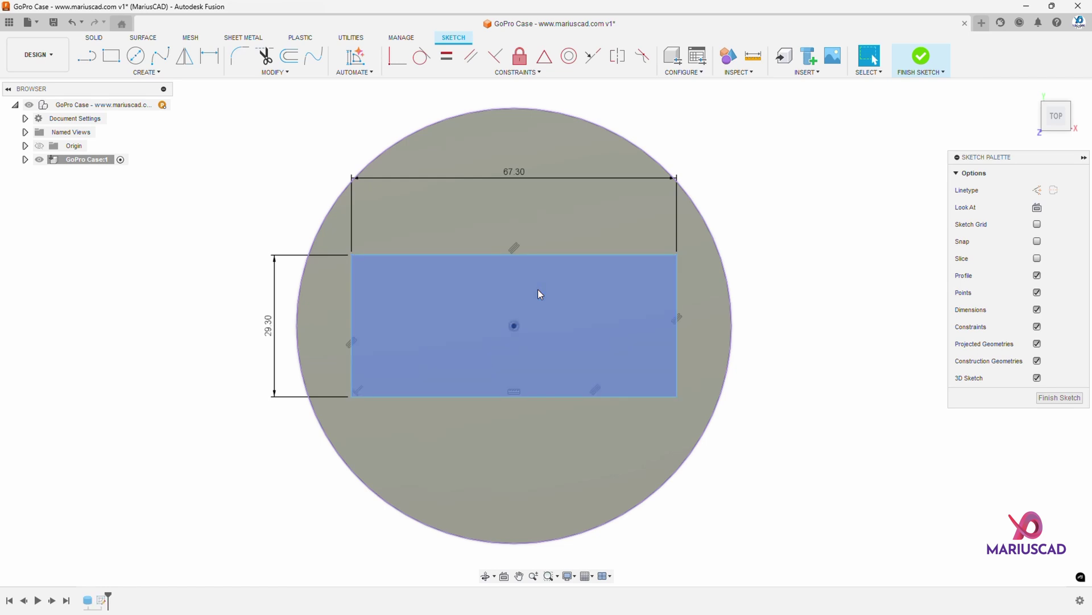
pyautogui.click(353, 295)
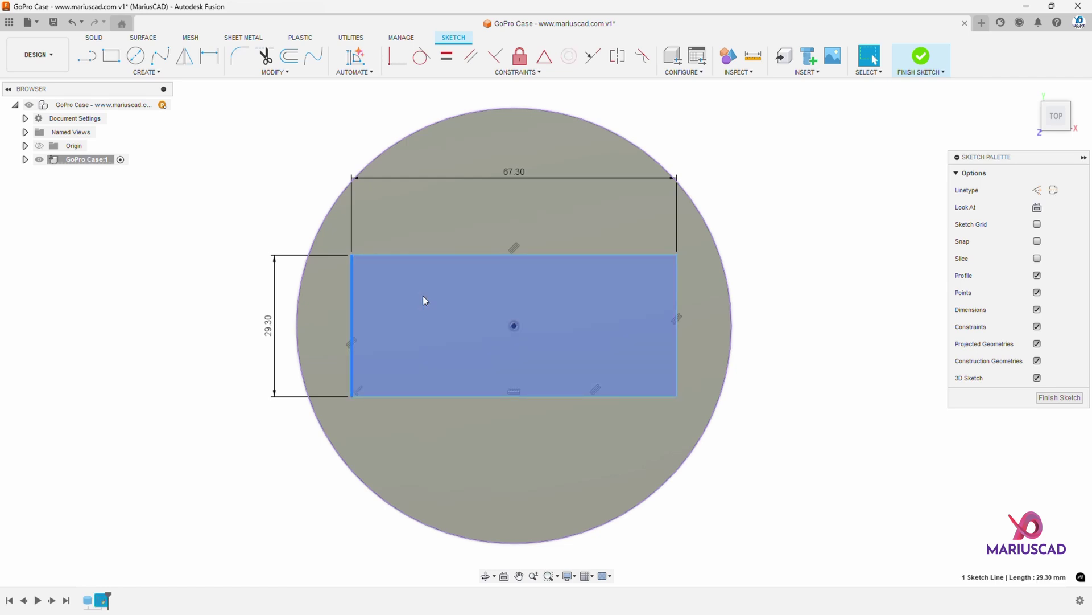
pyautogui.press('o')
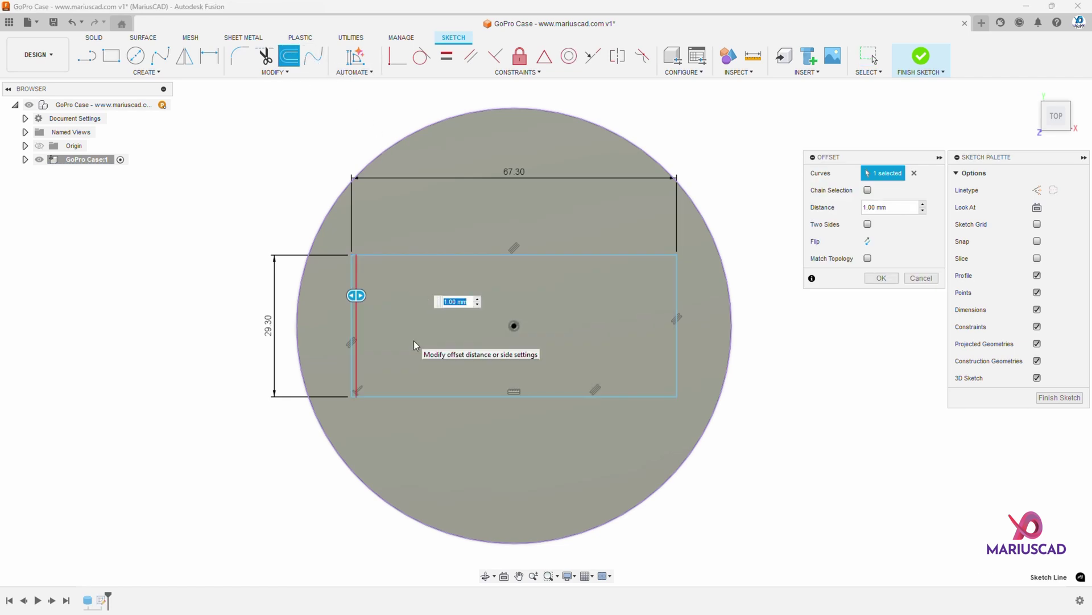
pyautogui.write('36.5')
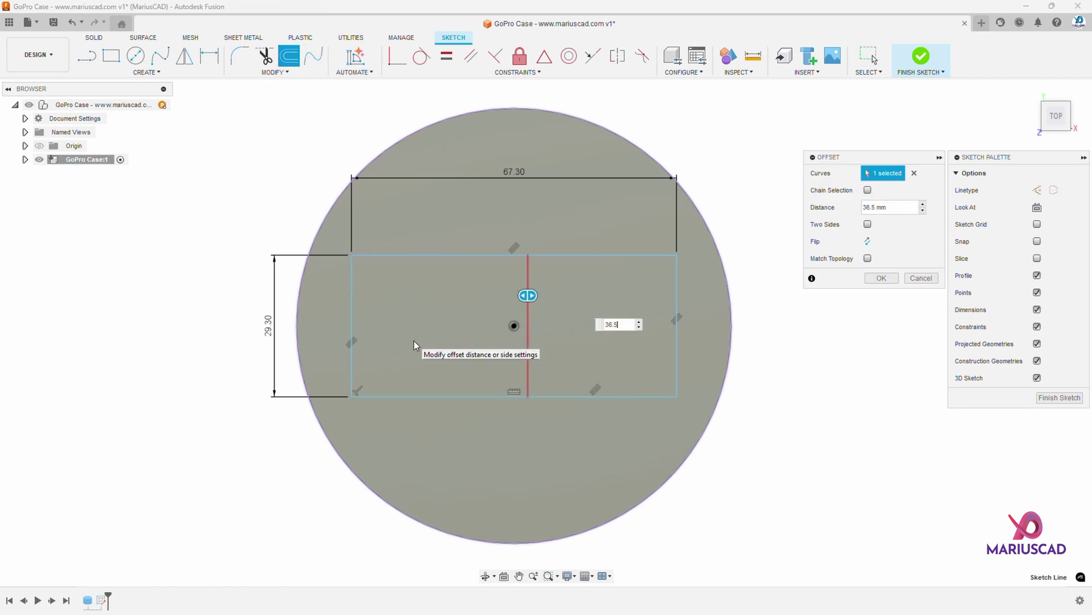
pyautogui.press('Return')
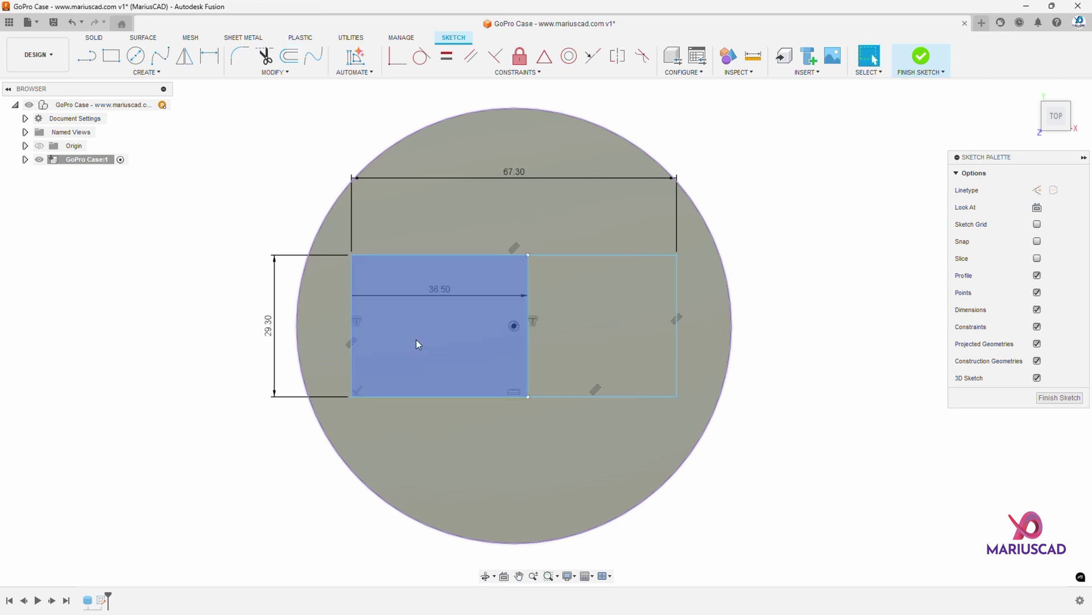
pyautogui.click(584, 395)
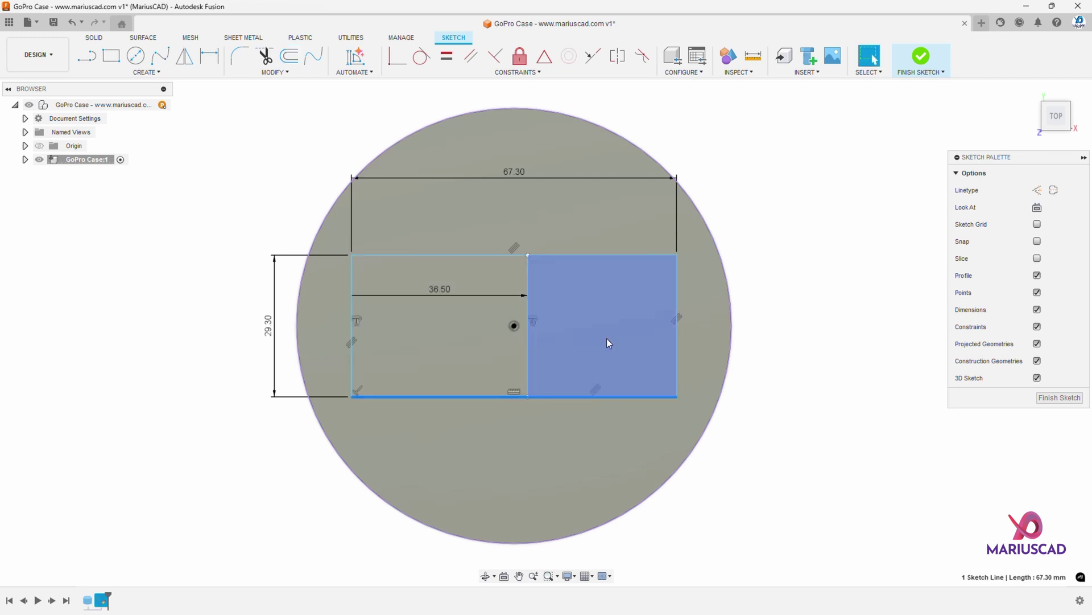
pyautogui.press('o')
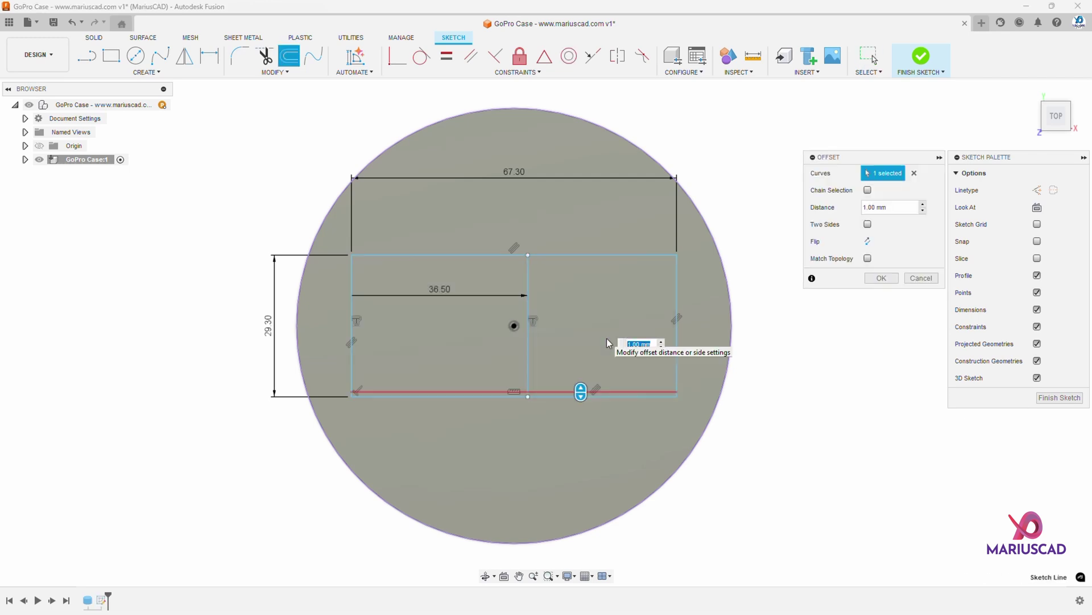
pyautogui.write('25.3')
pyautogui.press('Return')
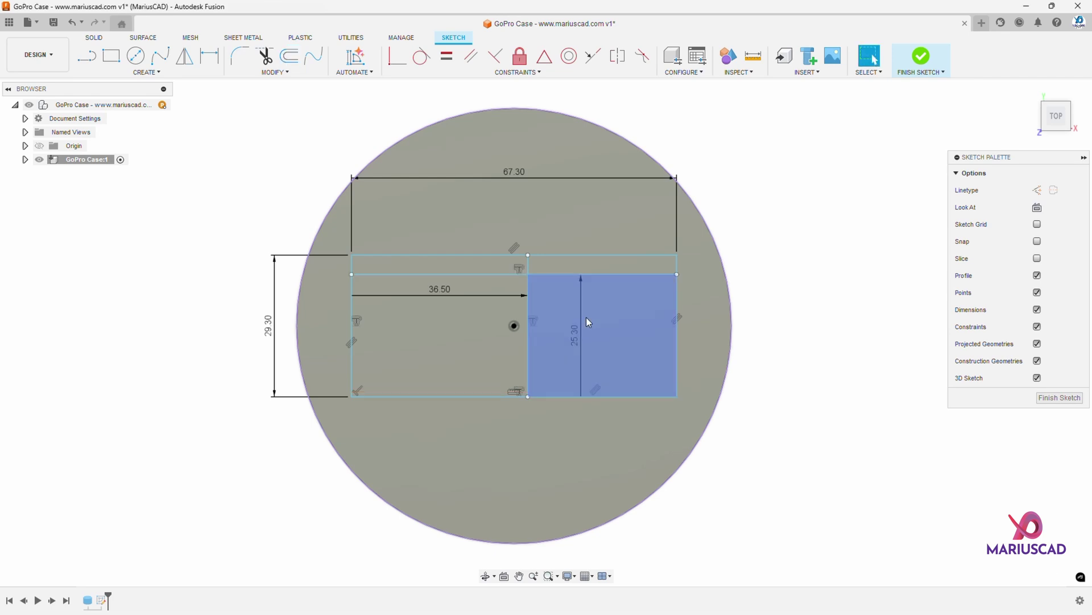
# - Fillet the step's upper corner at 1.2 mm and its lower corner at 2.5 mm
pyautogui.scroll(3, 530, 266)
pyautogui.scroll(-1, 525, 274)
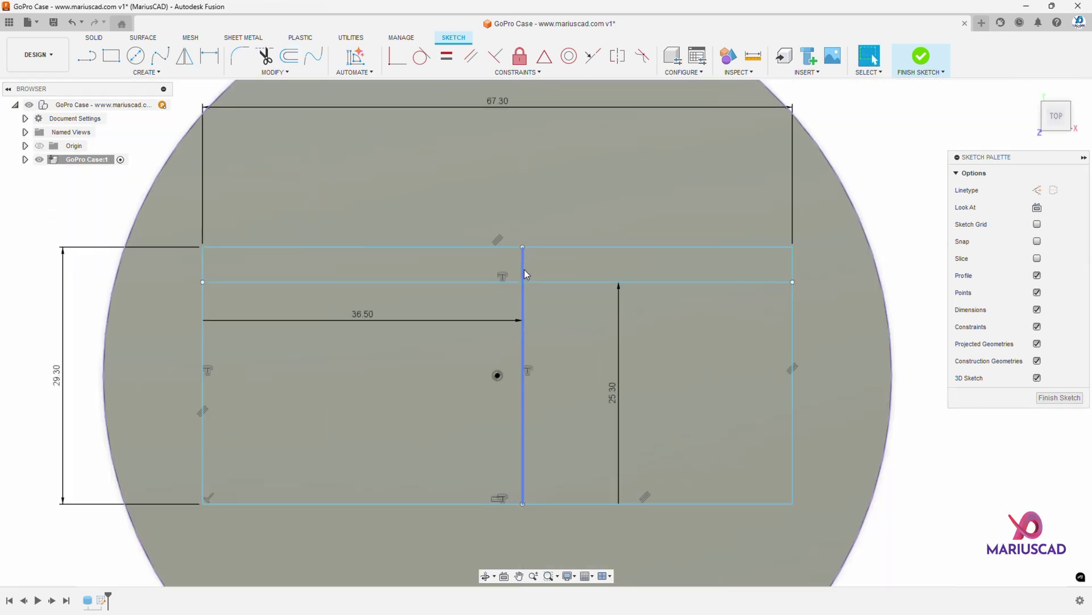
pyautogui.press('t')
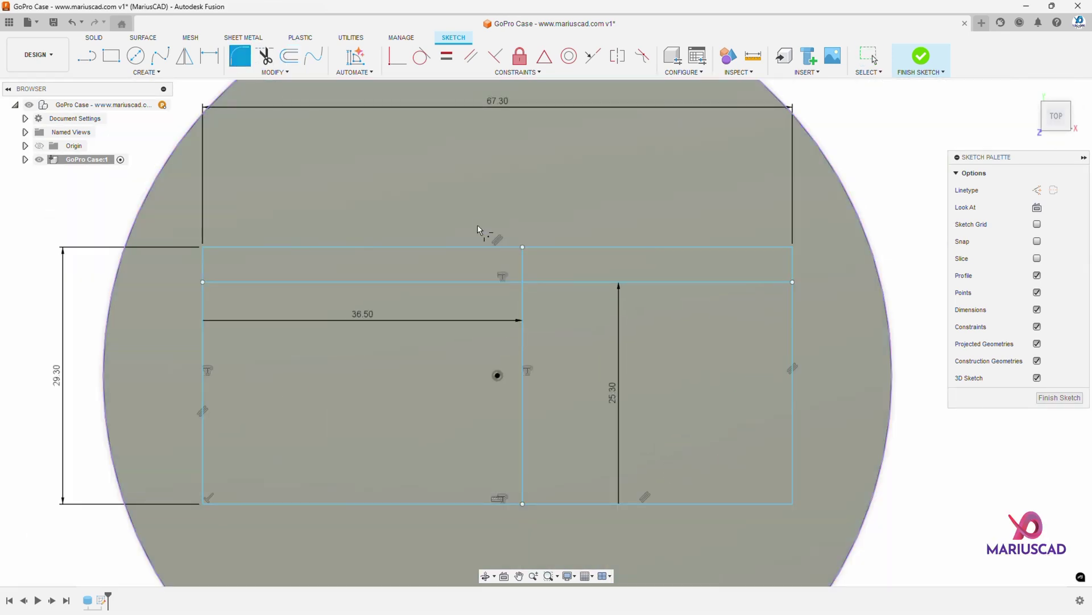
pyautogui.click(532, 262)
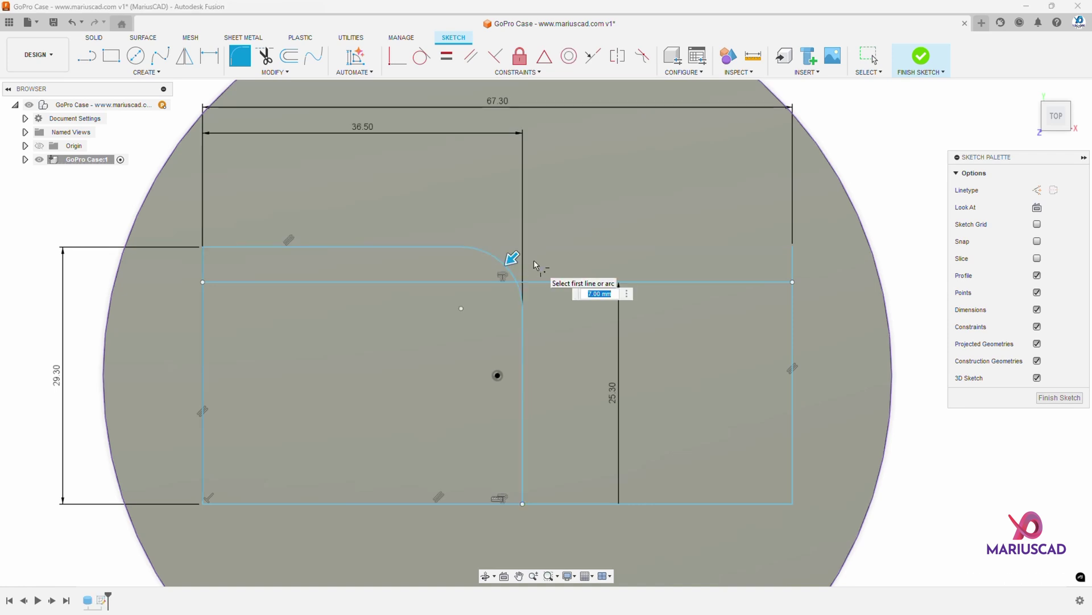
pyautogui.write('1.2')
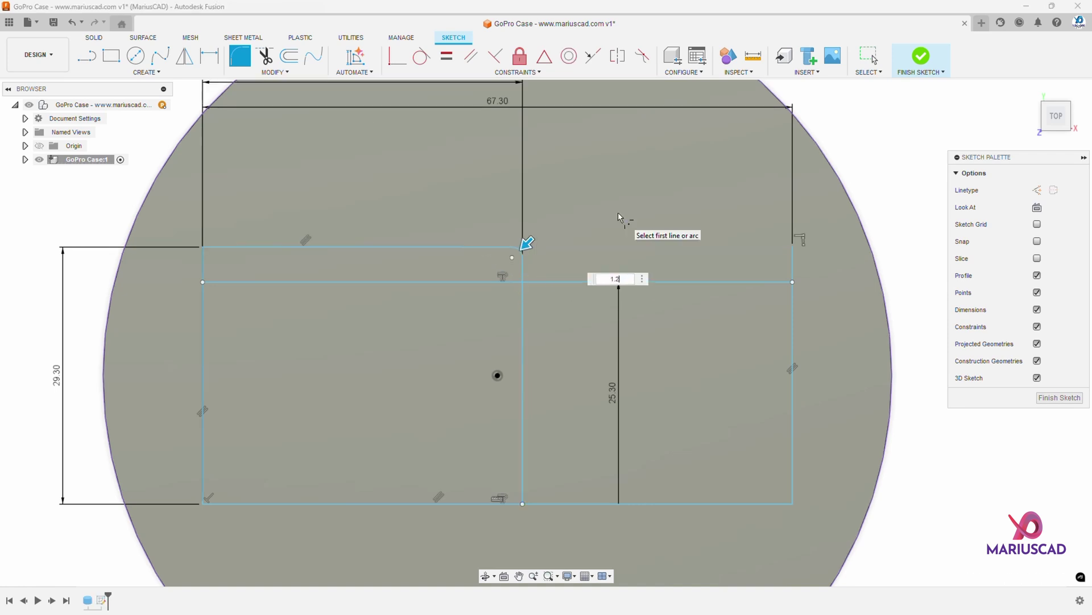
pyautogui.press('Return')
pyautogui.press('Escape')
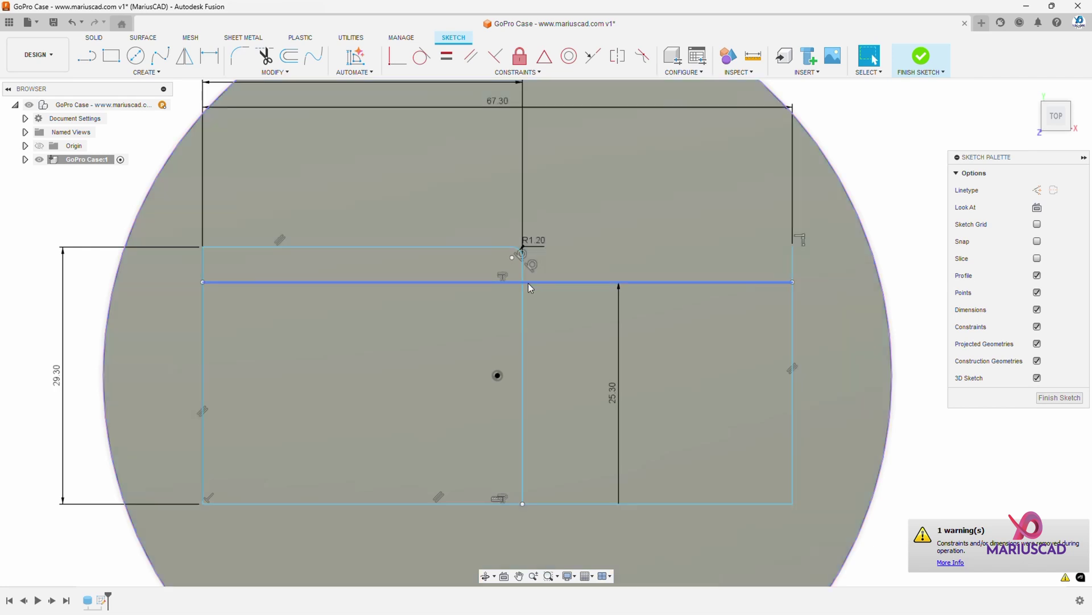
pyautogui.click(240, 55)
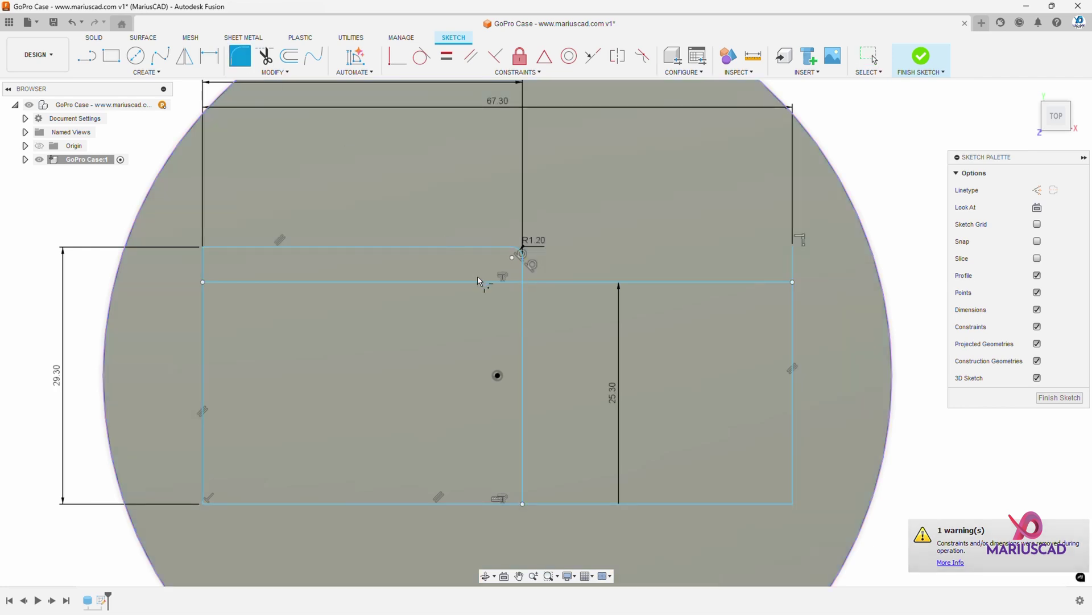
pyautogui.click(534, 280)
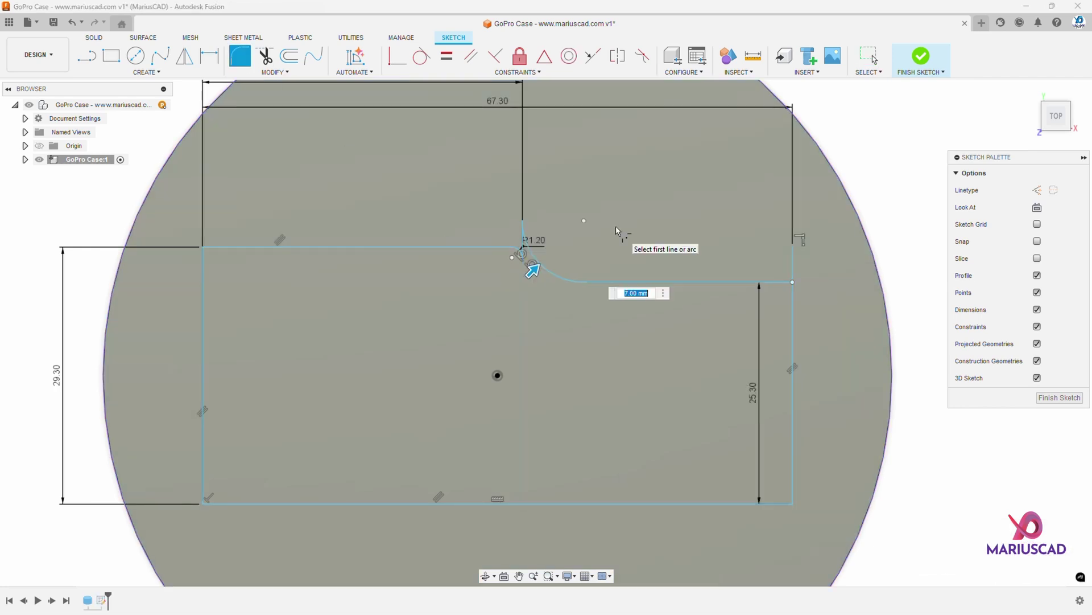
pyautogui.write('2.5')
pyautogui.press('Return')
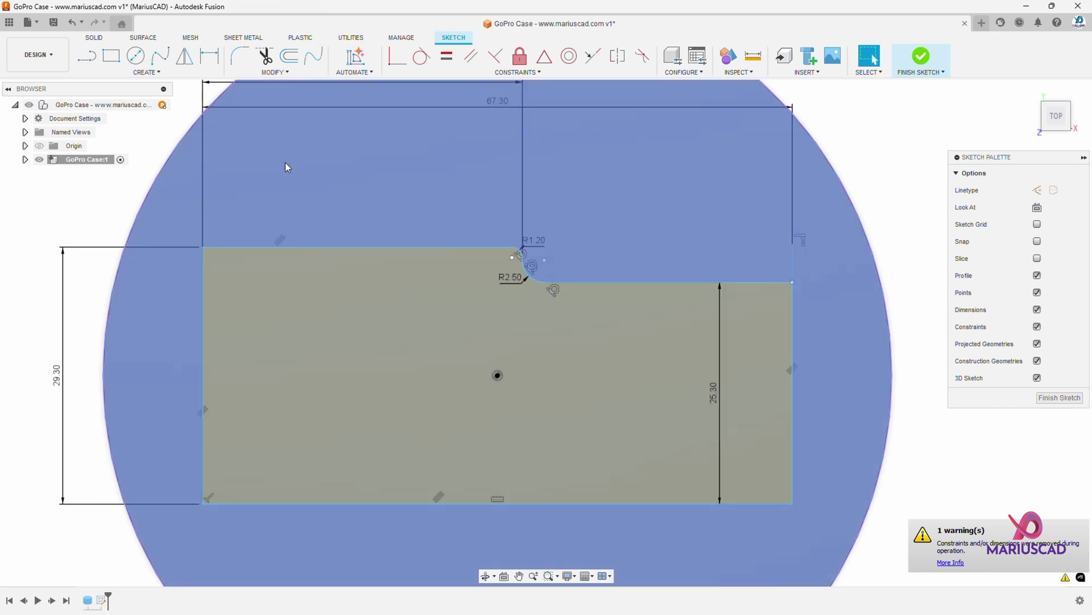
# - Round the four outer corners of the outline with 2 mm fillets
pyautogui.press('Return')
pyautogui.click(219, 246)
pyautogui.click(203, 257)
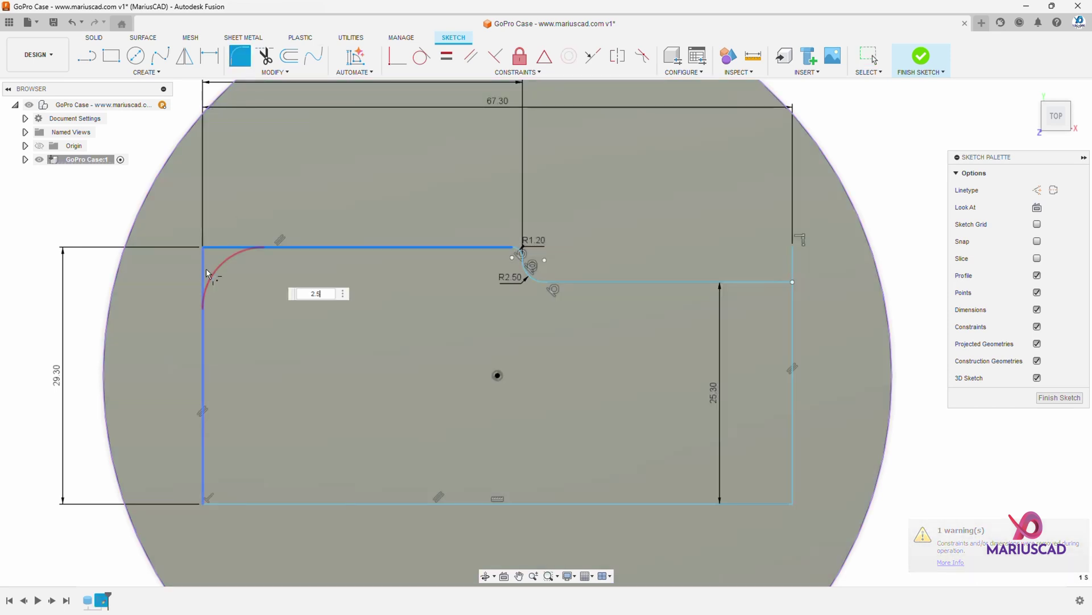
pyautogui.write('2')
pyautogui.click(204, 464)
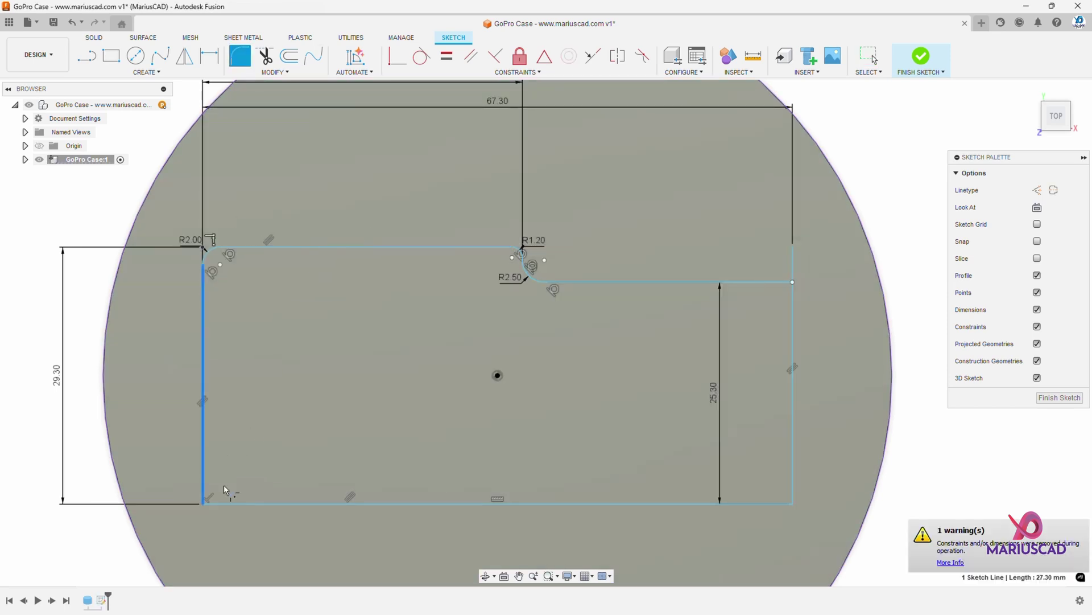
pyautogui.click(245, 504)
pyautogui.click(753, 503)
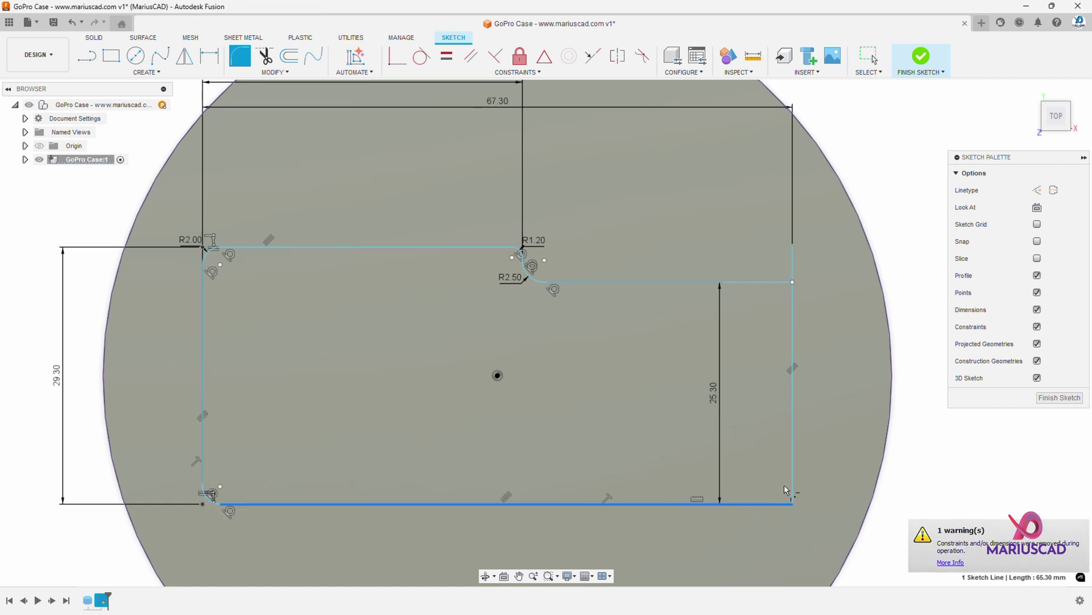
pyautogui.click(792, 464)
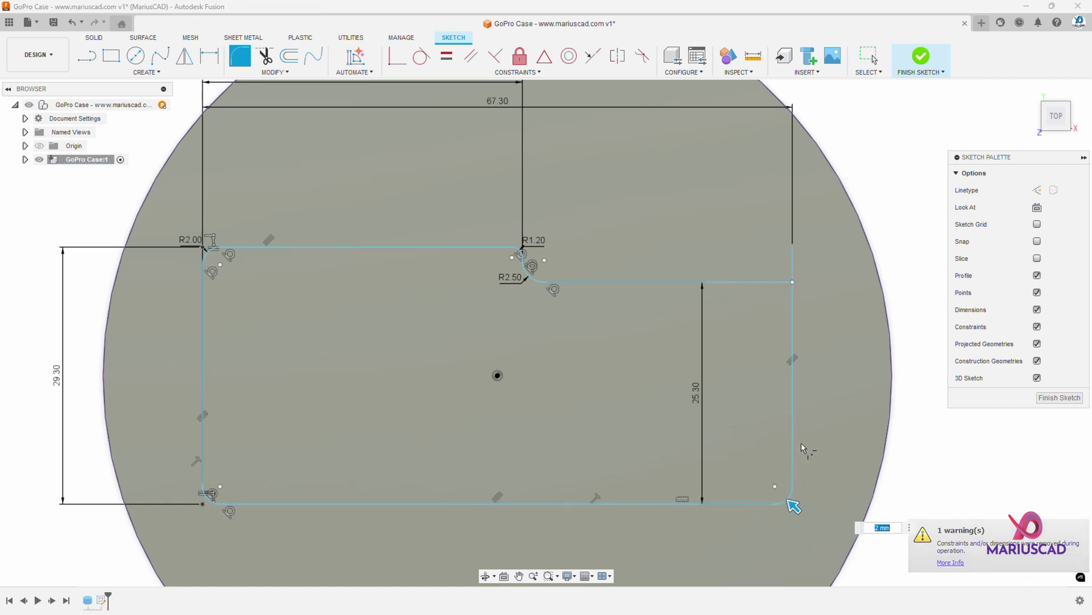
pyautogui.click(774, 282)
pyautogui.press('Return')
pyautogui.press('F6')
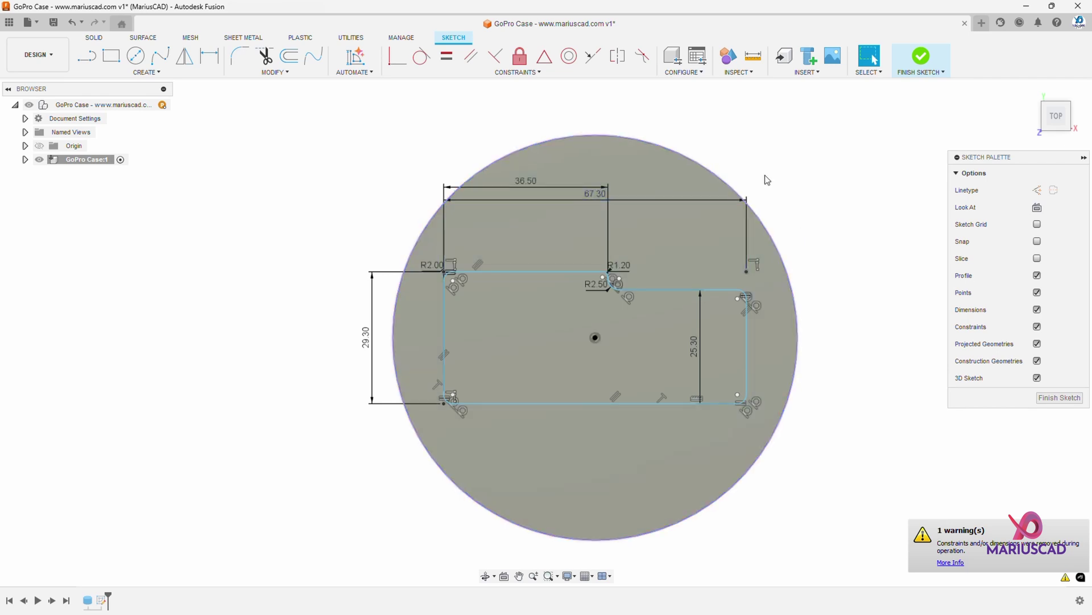
# - Fix every line of the filleted outline and drag the 36.50 and 67.30 dimensions inside it
pyautogui.click(521, 58)
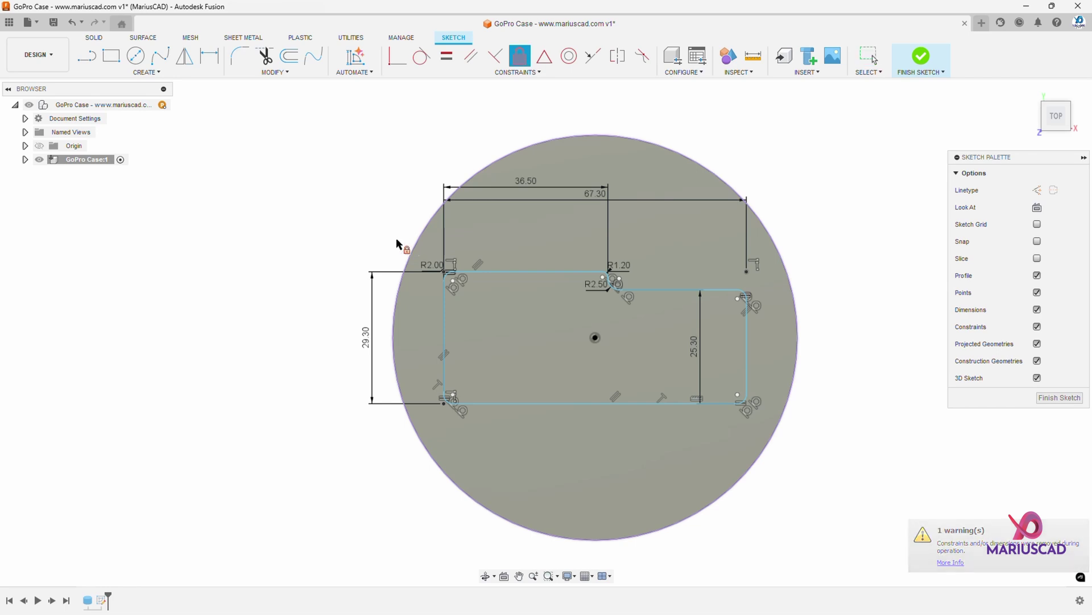
pyautogui.moveTo(395, 239); pyautogui.dragTo(815, 449)
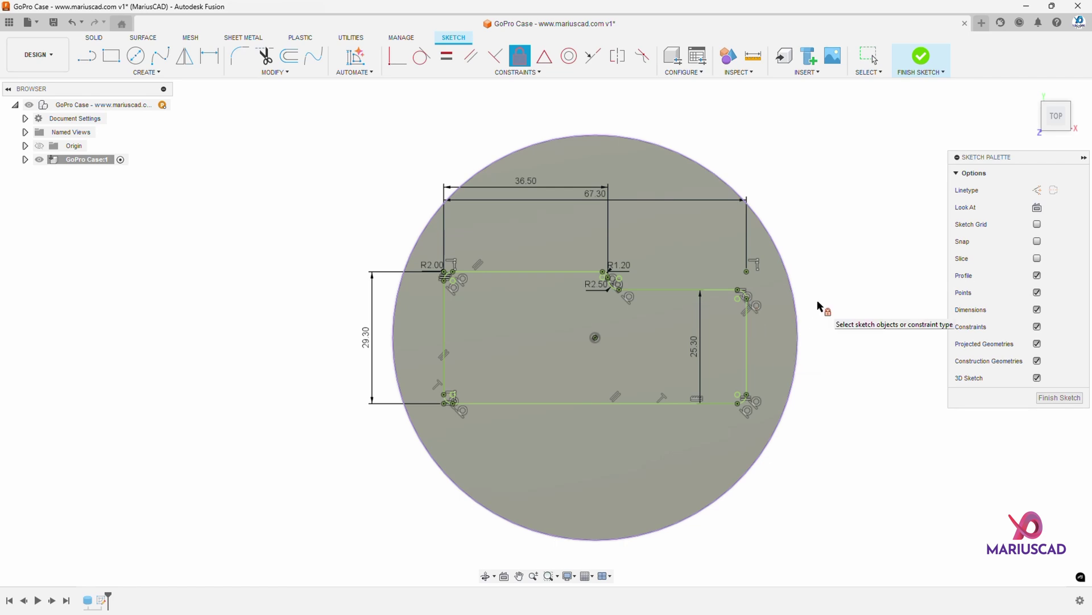
pyautogui.press('Escape')
pyautogui.moveTo(534, 183); pyautogui.dragTo(549, 319)
pyautogui.moveTo(590, 199); pyautogui.dragTo(604, 368)
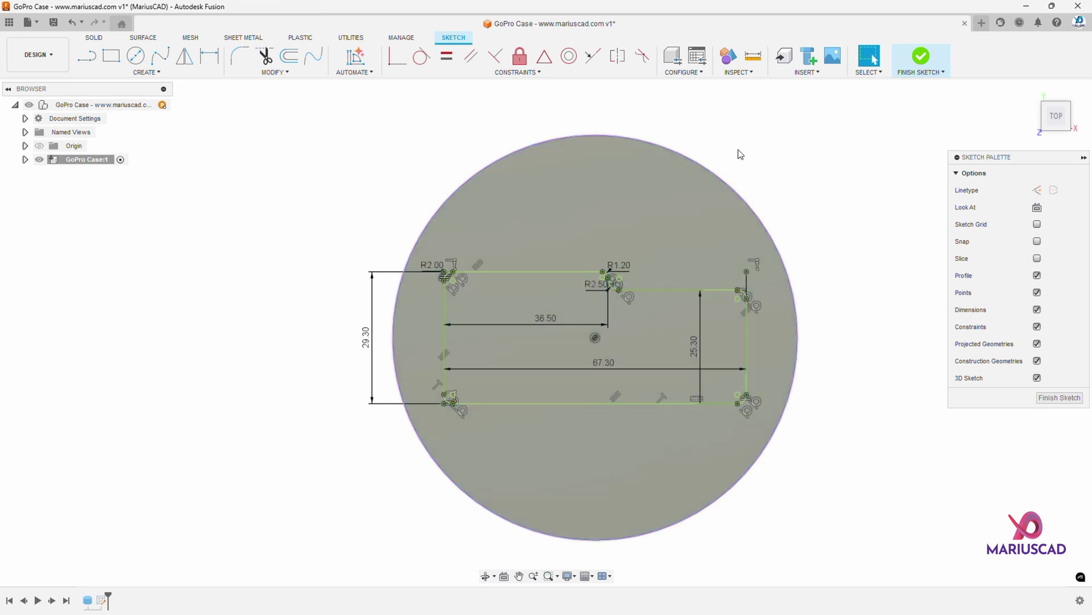
# - Draw a centred 31.7 × 11.6 mm rectangle below the case outline and select it
pyautogui.press('r')
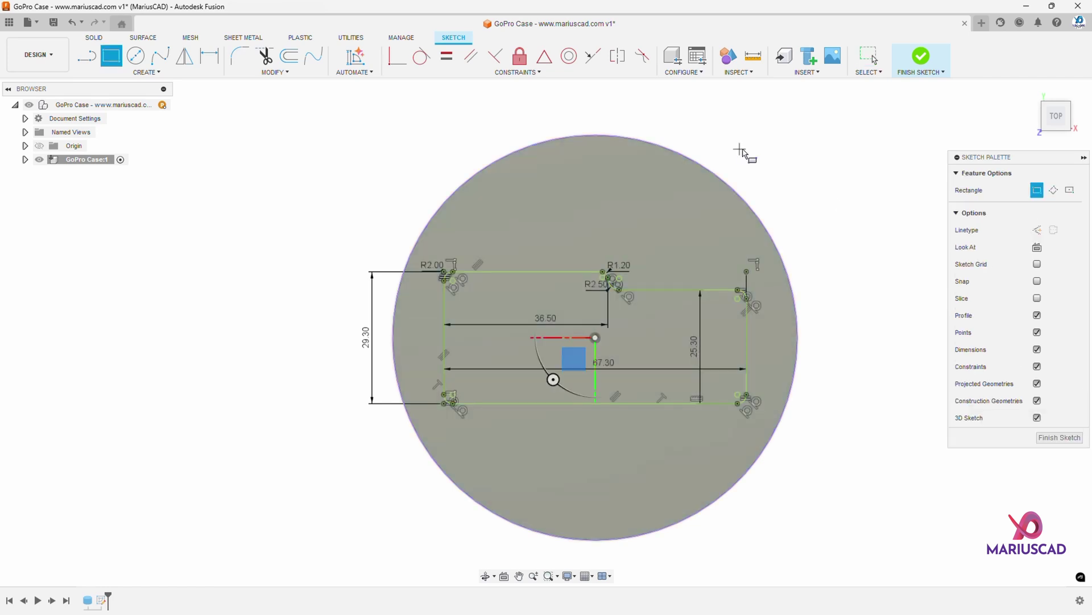
pyautogui.click(1070, 190)
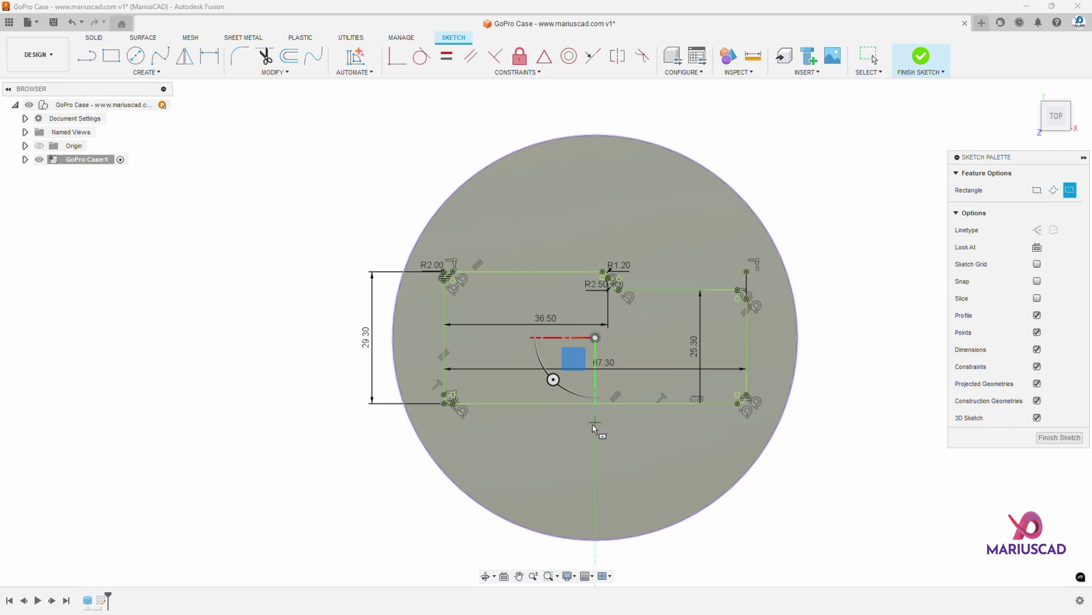
pyautogui.click(595, 459)
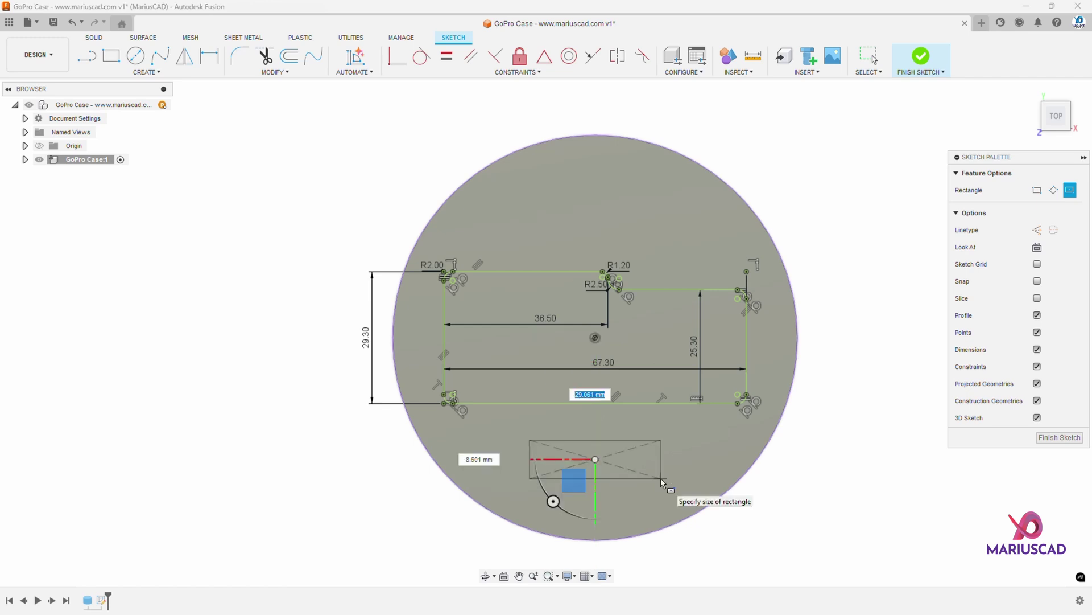
pyautogui.write('31.7')
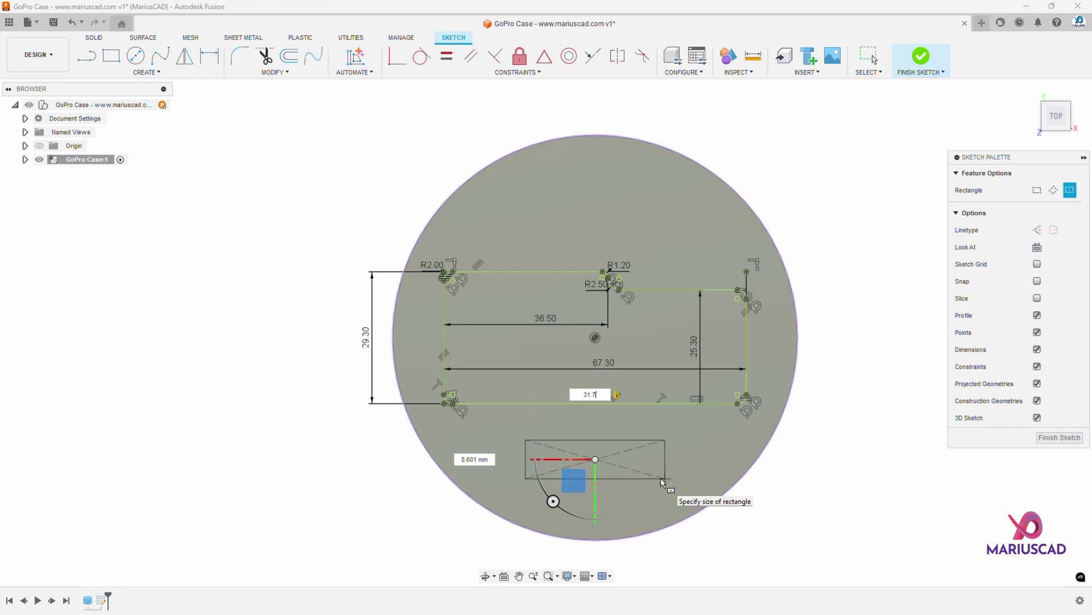
pyautogui.press('Tab')
pyautogui.write('11.5')
pyautogui.press('Return')
pyautogui.press('Escape')
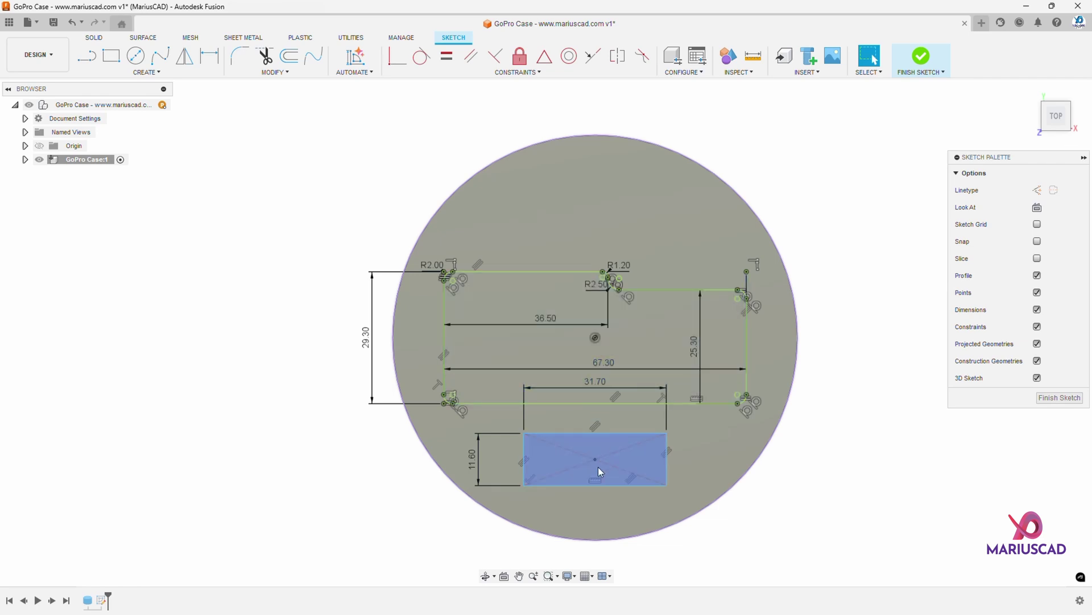
pyautogui.moveTo(515, 428); pyautogui.dragTo(680, 494)
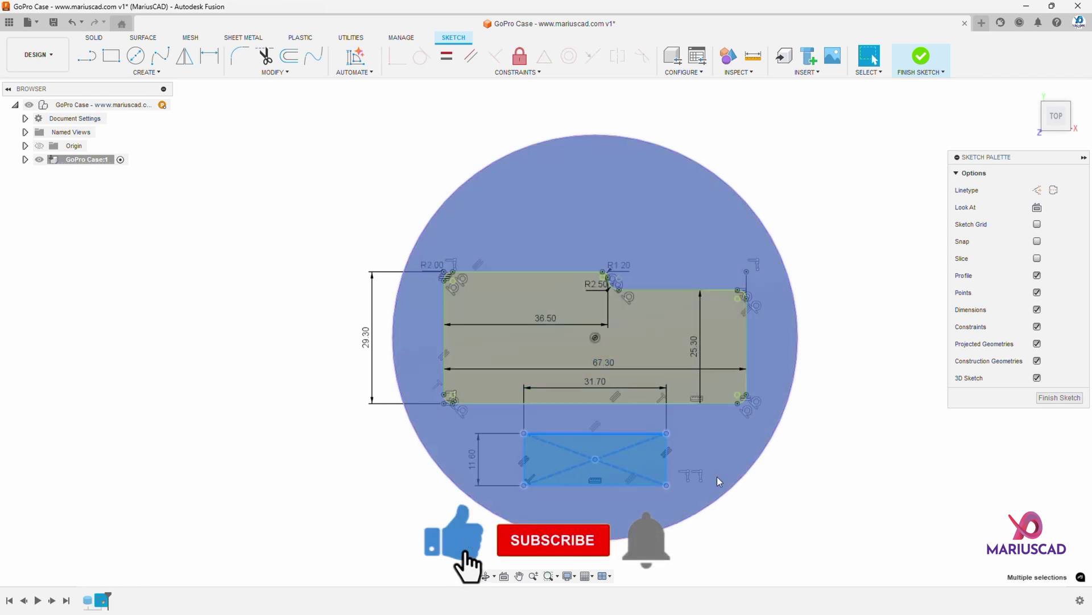
# - Copy the selected rectangle and move the copy 50 mm up, above the outline
pyautogui.press('m')
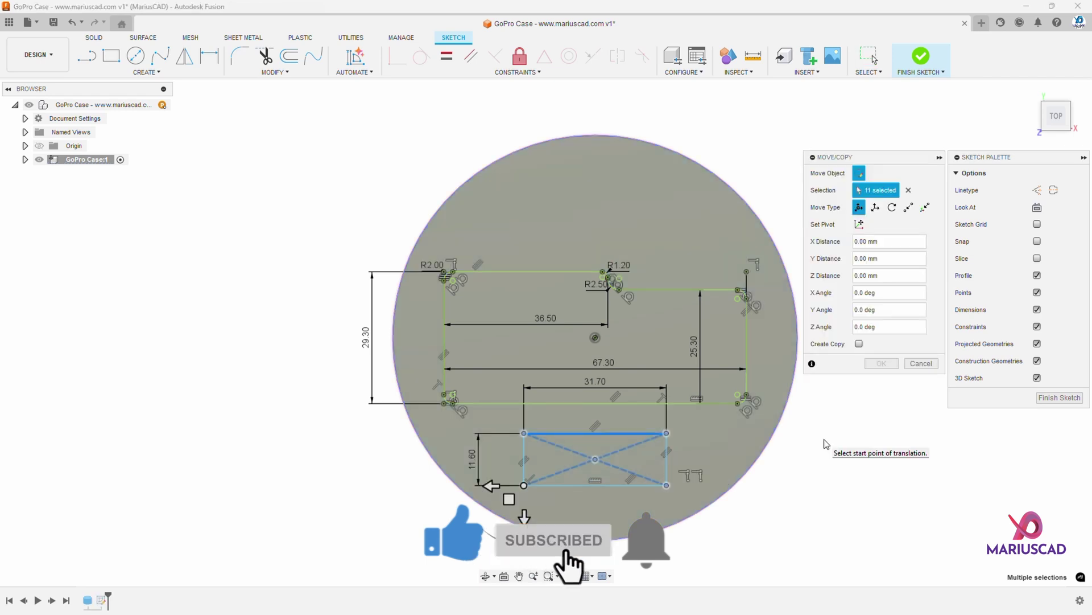
pyautogui.click(859, 344)
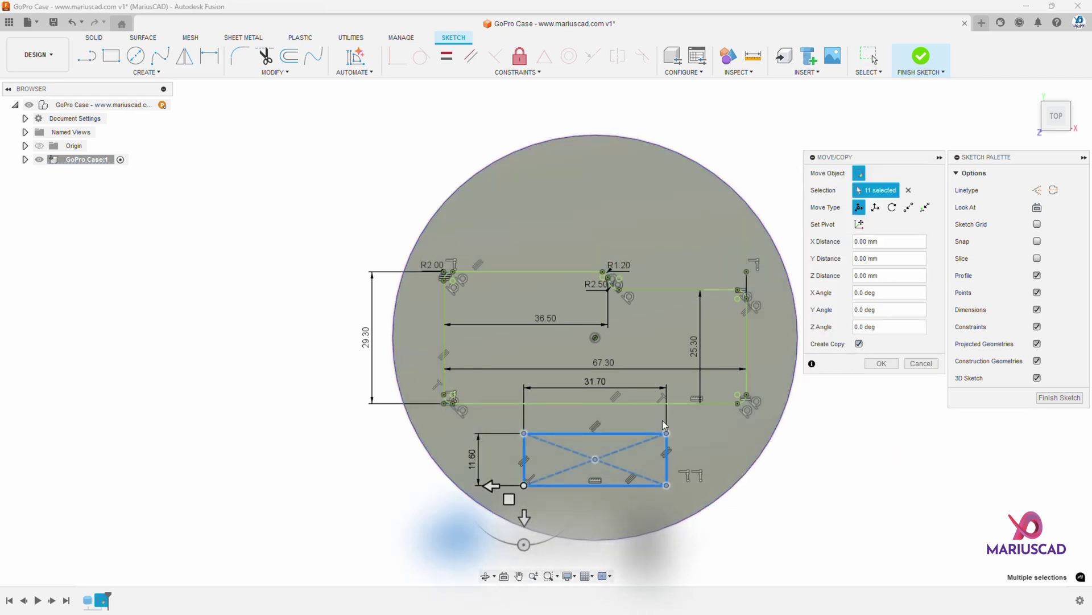
pyautogui.moveTo(524, 515); pyautogui.dragTo(532, 268)
pyautogui.press('Return')
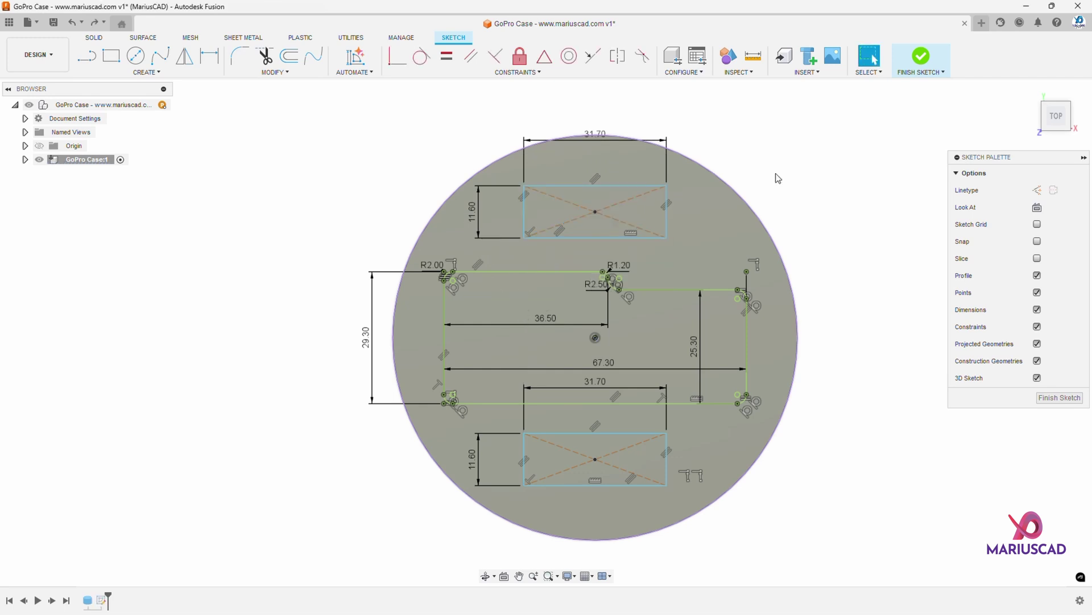
# - Dimension the rectangles' gaps to the outline: 6 mm for the upper one, 8 mm for the lower one
pyautogui.click(214, 62)
pyautogui.click(572, 238)
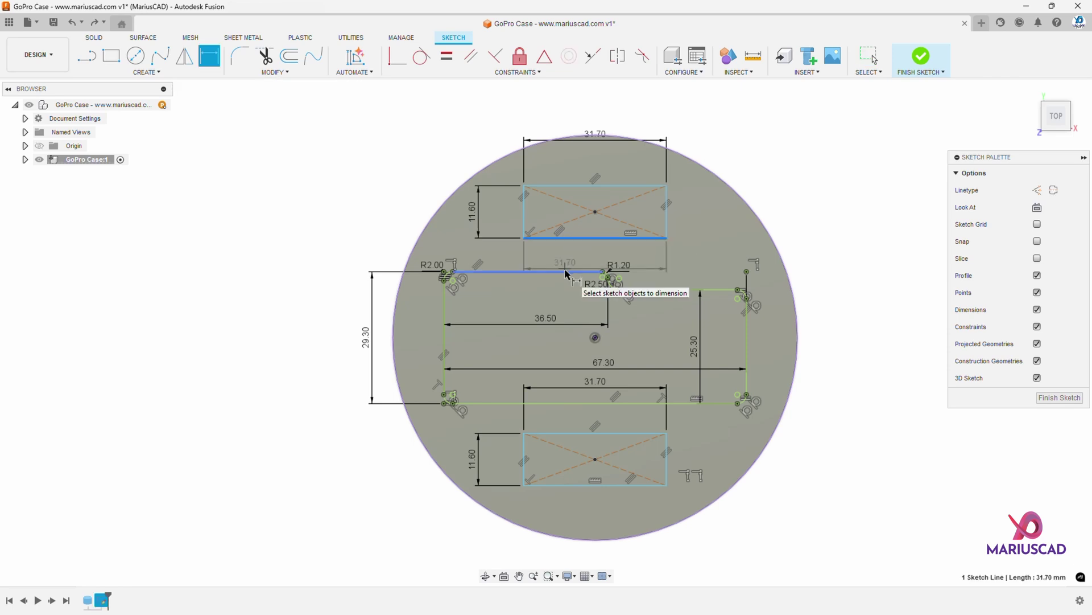
pyautogui.click(566, 271)
pyautogui.click(568, 257)
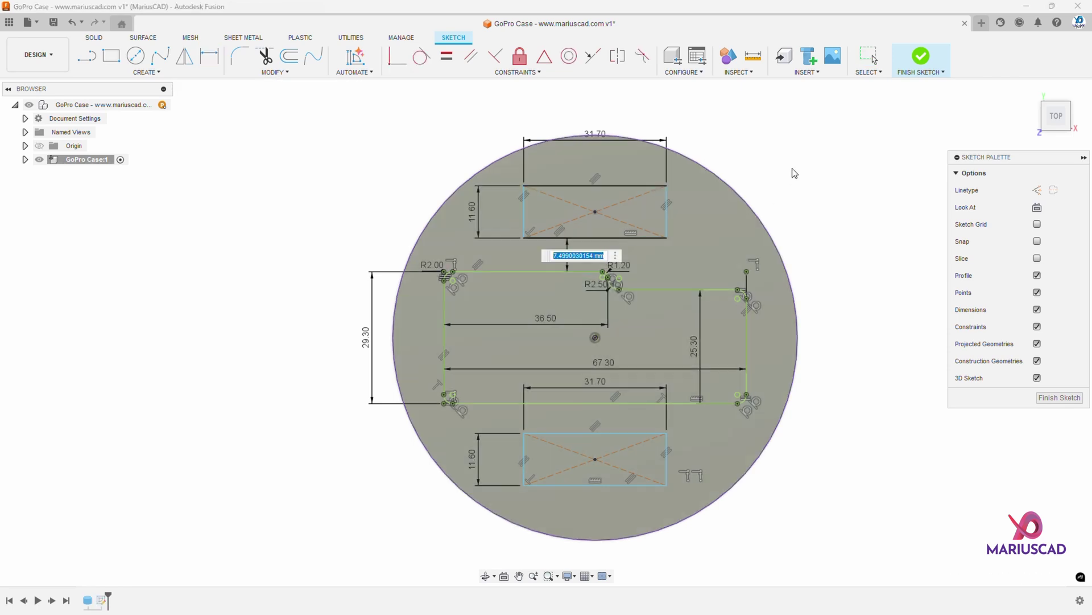
pyautogui.write('6')
pyautogui.press('Return')
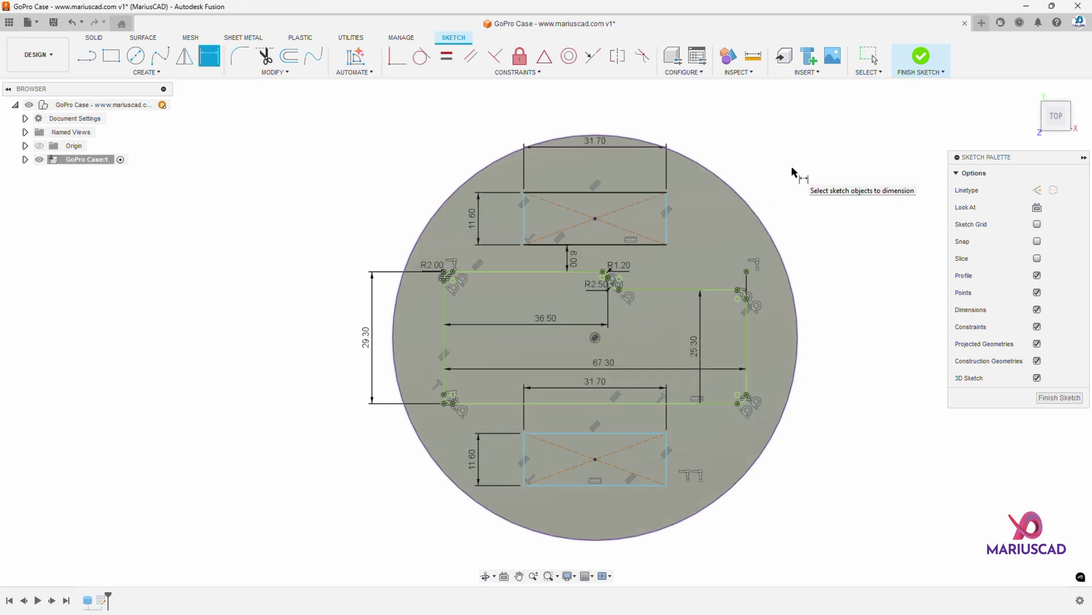
pyautogui.click(600, 434)
pyautogui.click(609, 403)
pyautogui.click(611, 418)
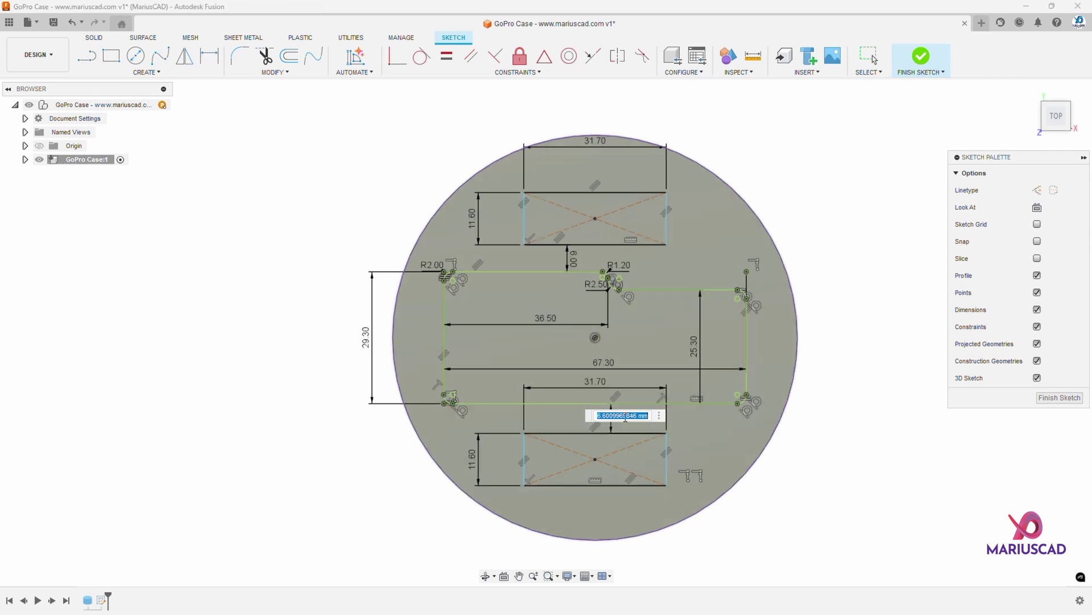
pyautogui.write('8')
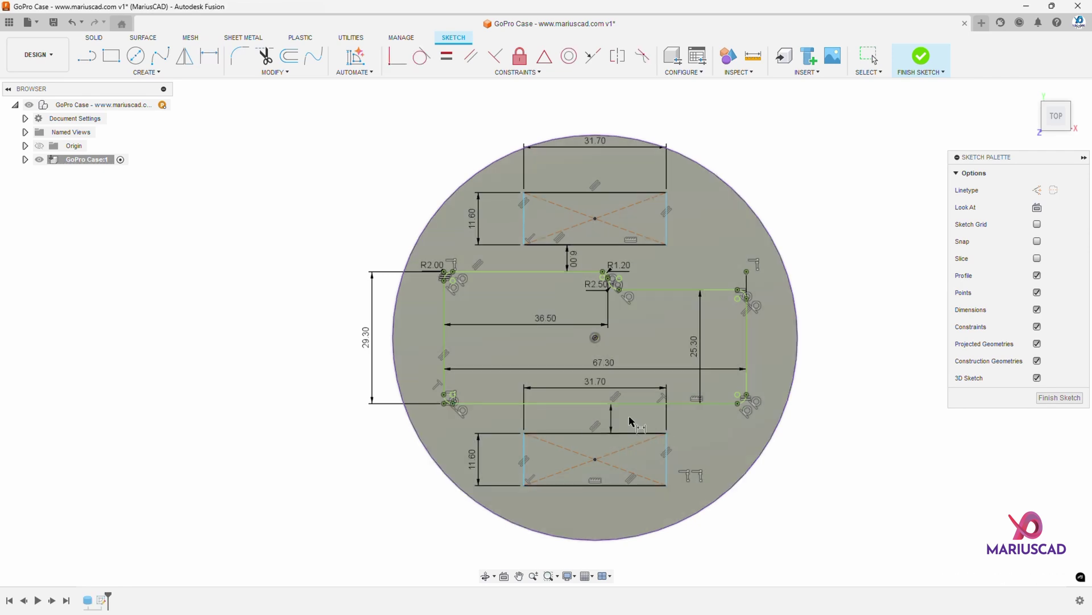
pyautogui.press('Return')
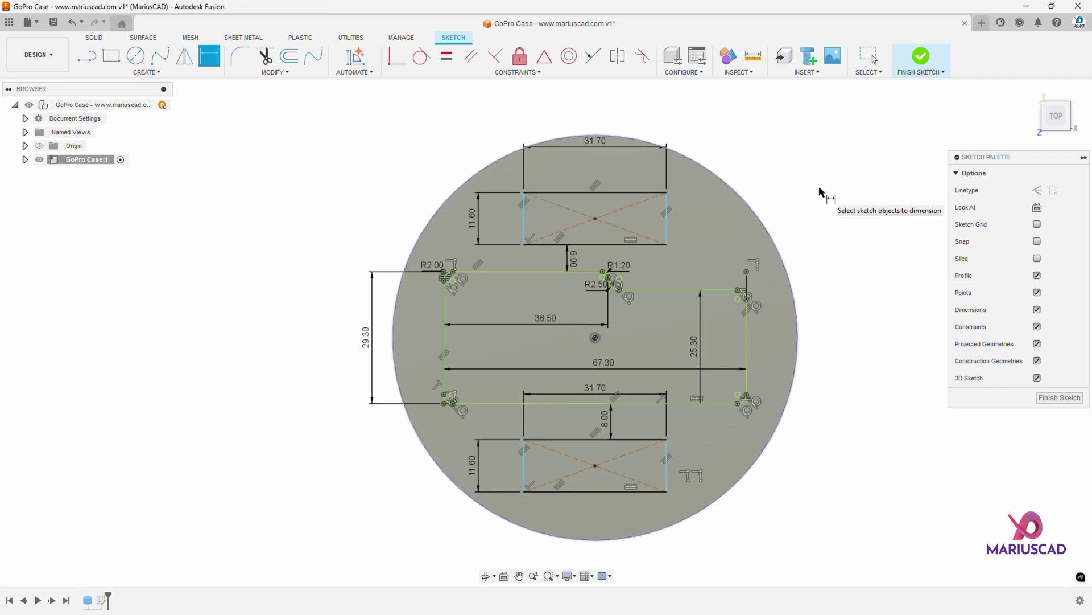
pyautogui.press('Escape')
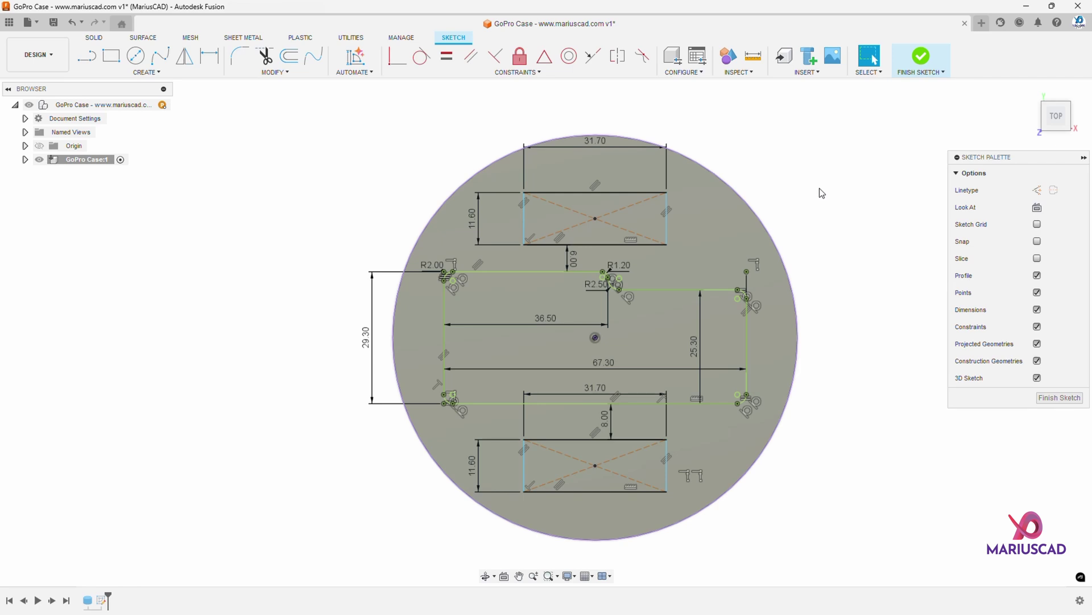
# - Draw an 11.8 × 1.1 mm rectangle above the step
pyautogui.scroll(5, 682, 272)
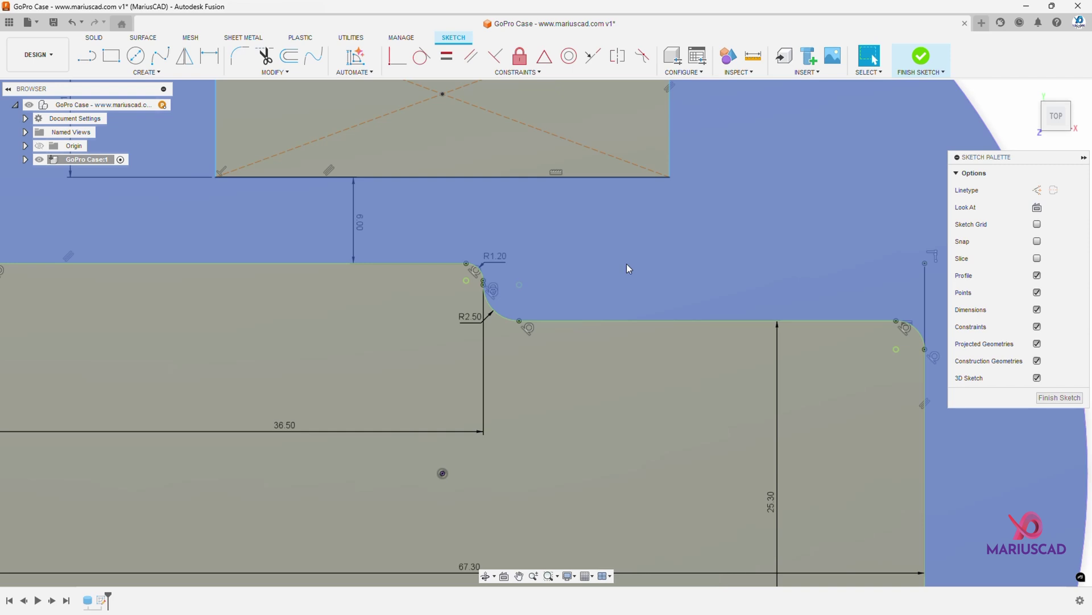
pyautogui.press('r')
pyautogui.click(541, 246)
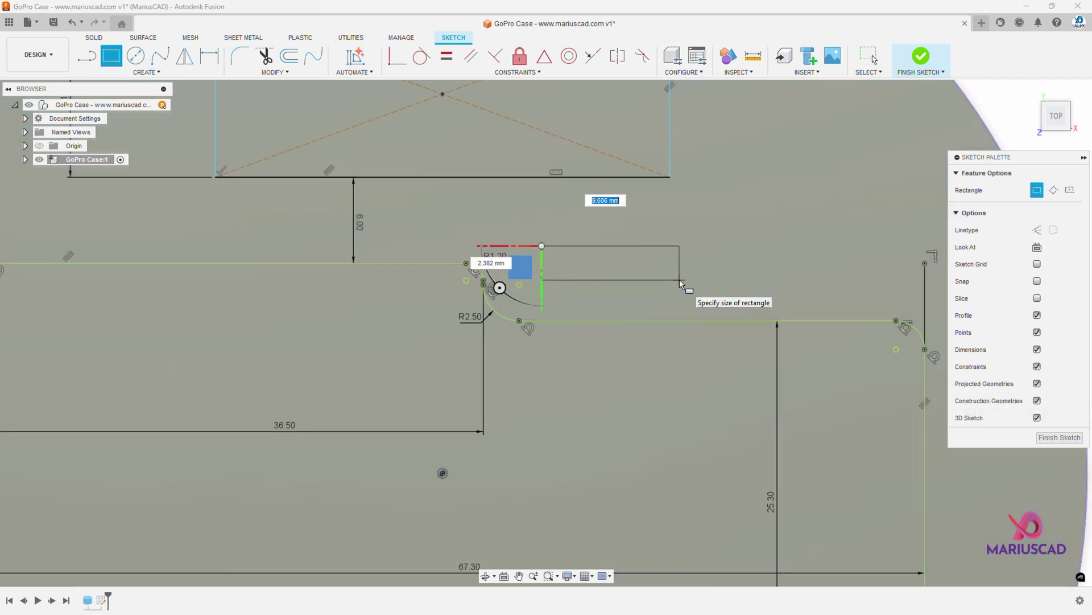
pyautogui.write('11.8')
pyautogui.press('Tab')
pyautogui.write('1.1')
pyautogui.press('Return')
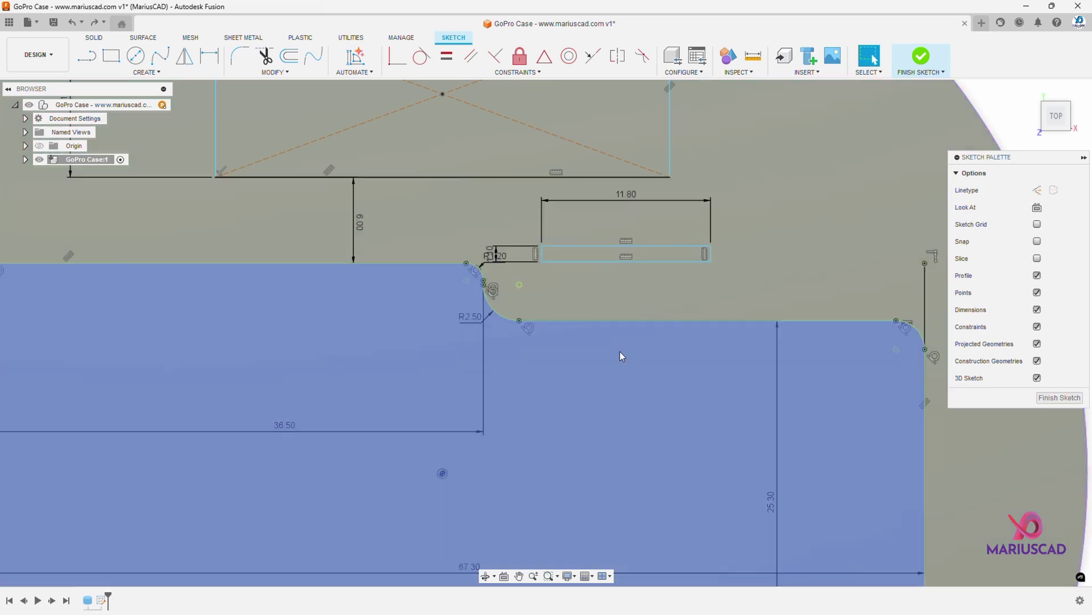
# - Dimension the slot 2.90 mm above the outline and 2.70 mm from the step corner
pyautogui.press('d')
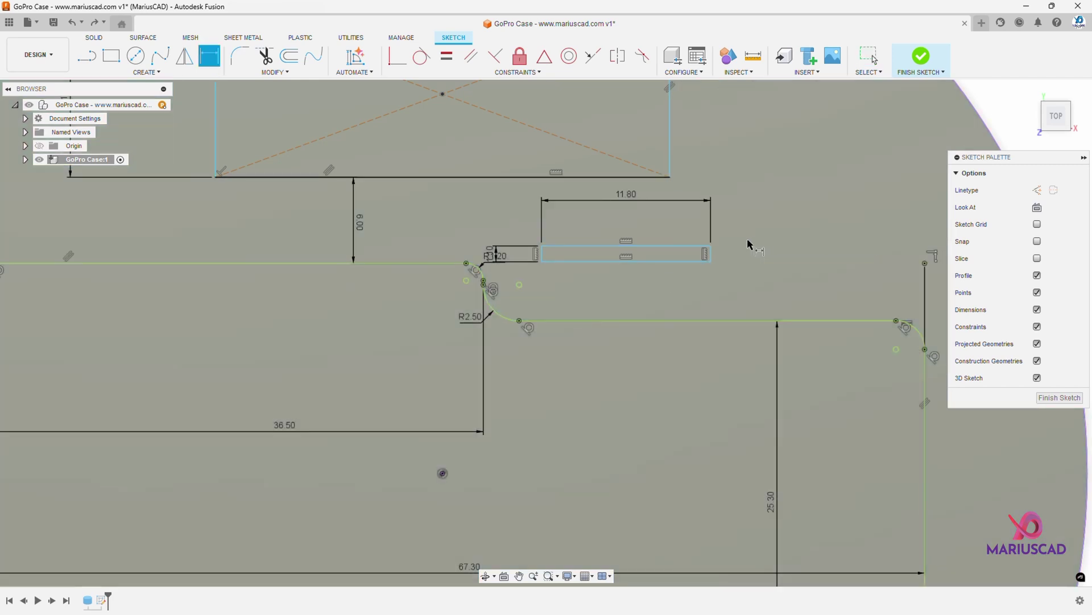
pyautogui.click(663, 262)
pyautogui.click(654, 320)
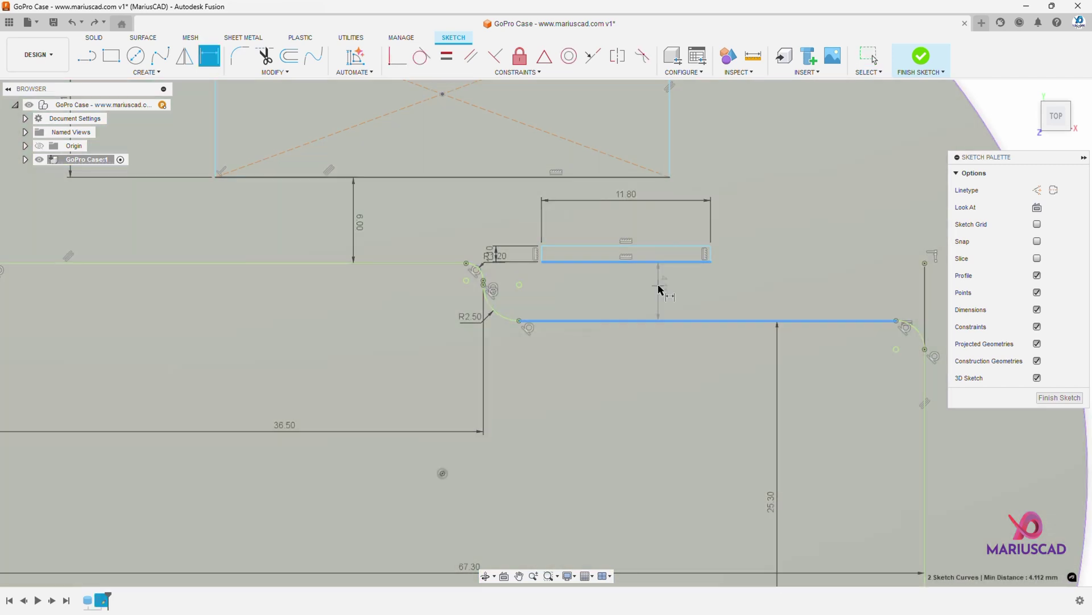
pyautogui.click(659, 287)
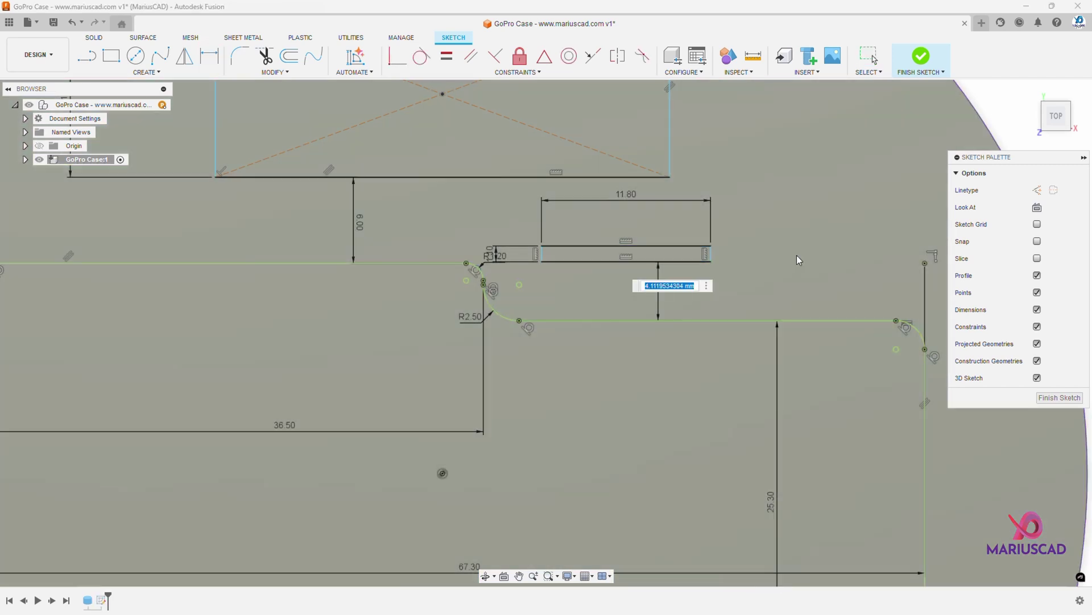
pyautogui.write('2.9')
pyautogui.press('Return')
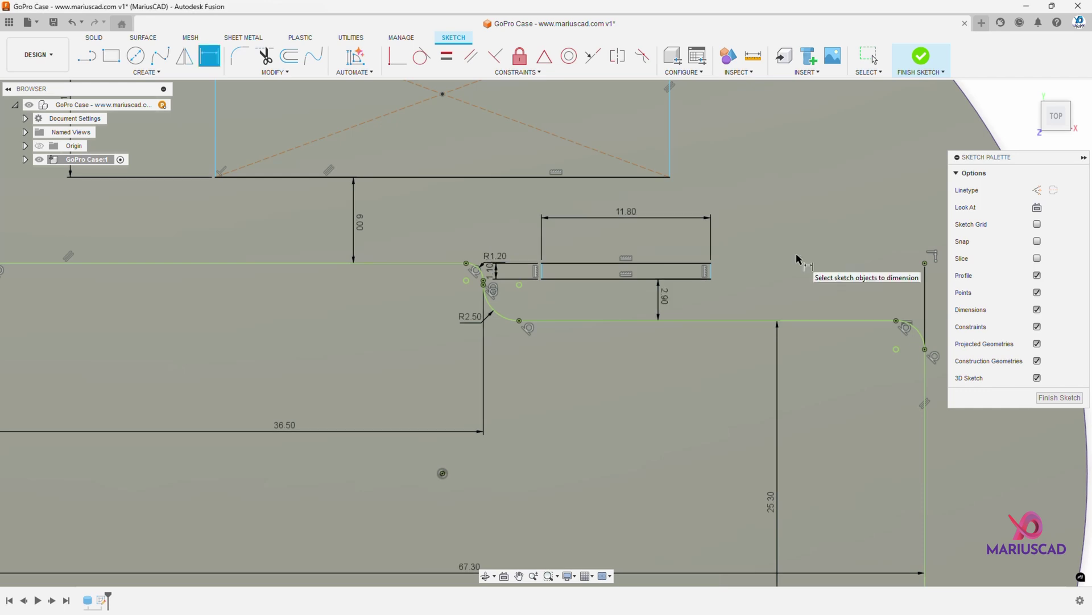
pyautogui.scroll(2, 573, 268)
pyautogui.click(573, 268)
pyautogui.scroll(4, 430, 302)
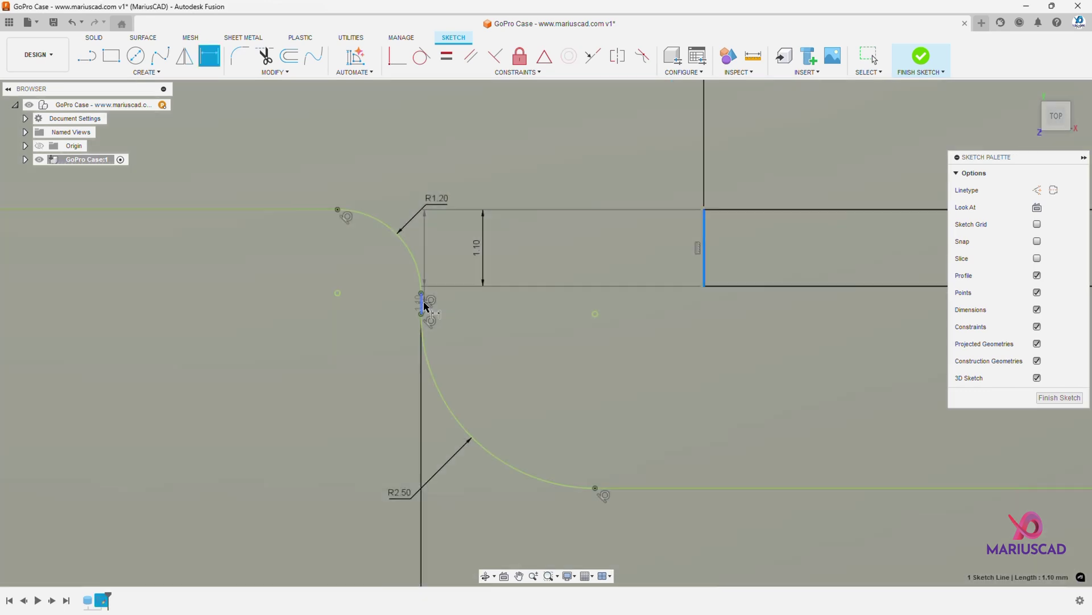
pyautogui.click(424, 305)
pyautogui.scroll(-5, 472, 308)
pyautogui.click(501, 223)
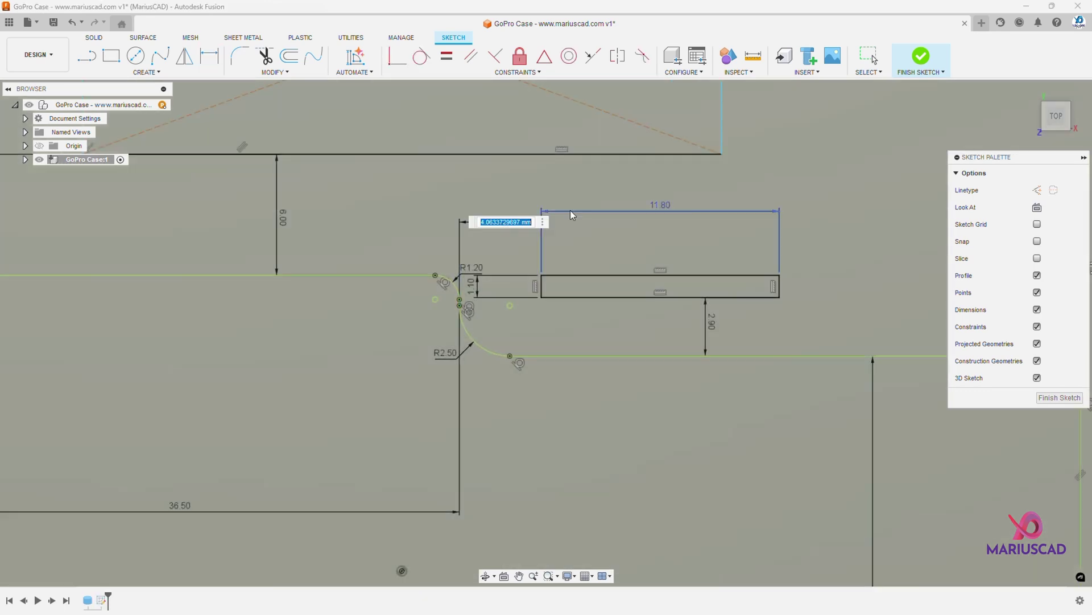
pyautogui.write('2.7')
pyautogui.press('Return')
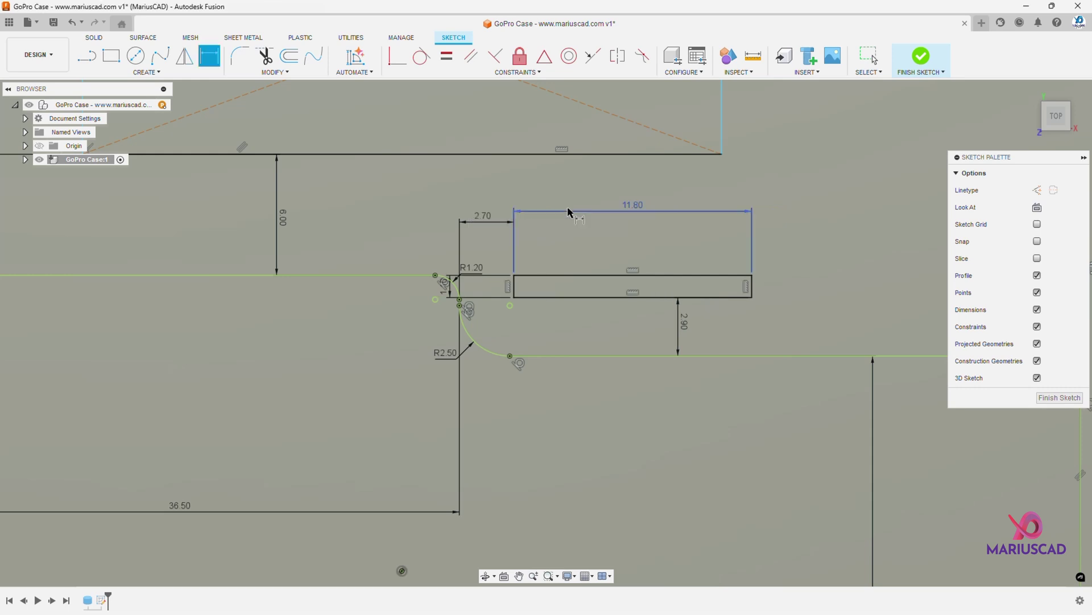
pyautogui.press('Escape')
pyautogui.scroll(-3, 640, 305)
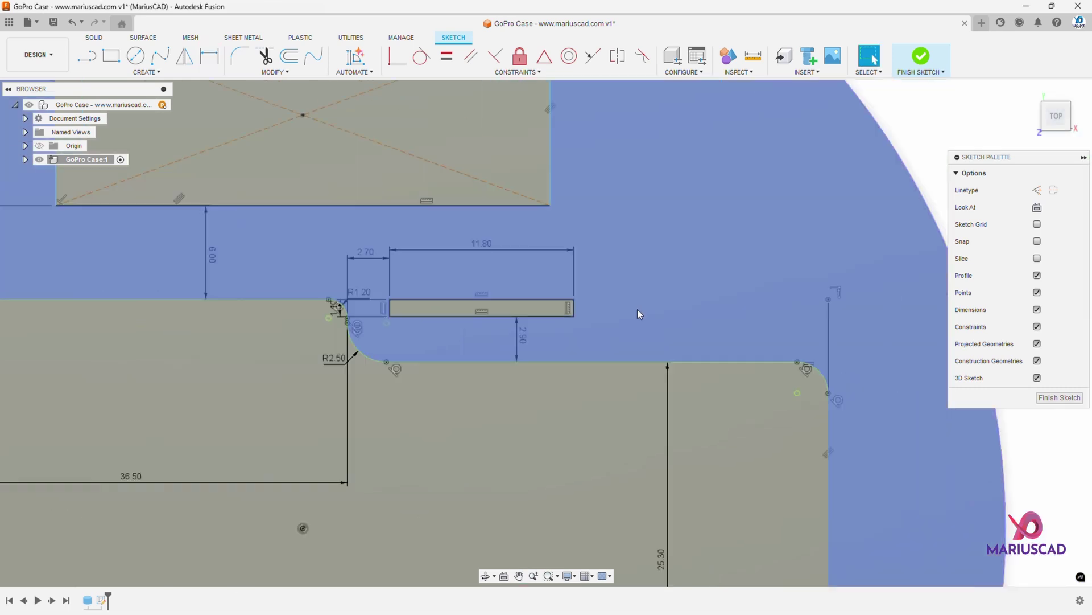
pyautogui.scroll(-2, 638, 311)
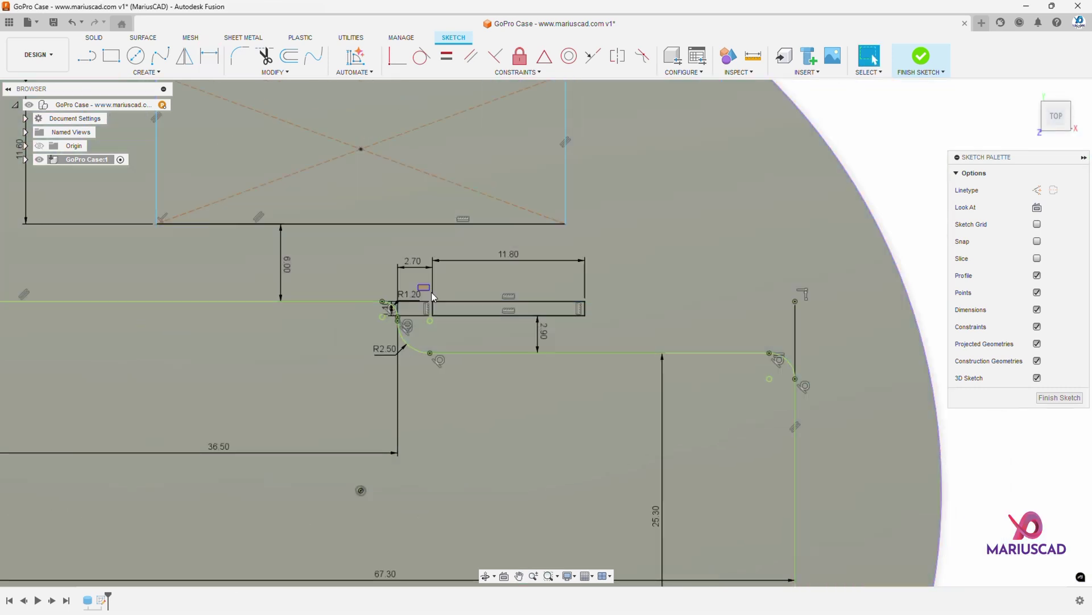
# - Copy the slot beside itself with Move/Copy, offset by -11.8 and -2.7 mm
pyautogui.moveTo(444, 300); pyautogui.dragTo(619, 337)
pyautogui.press('m')
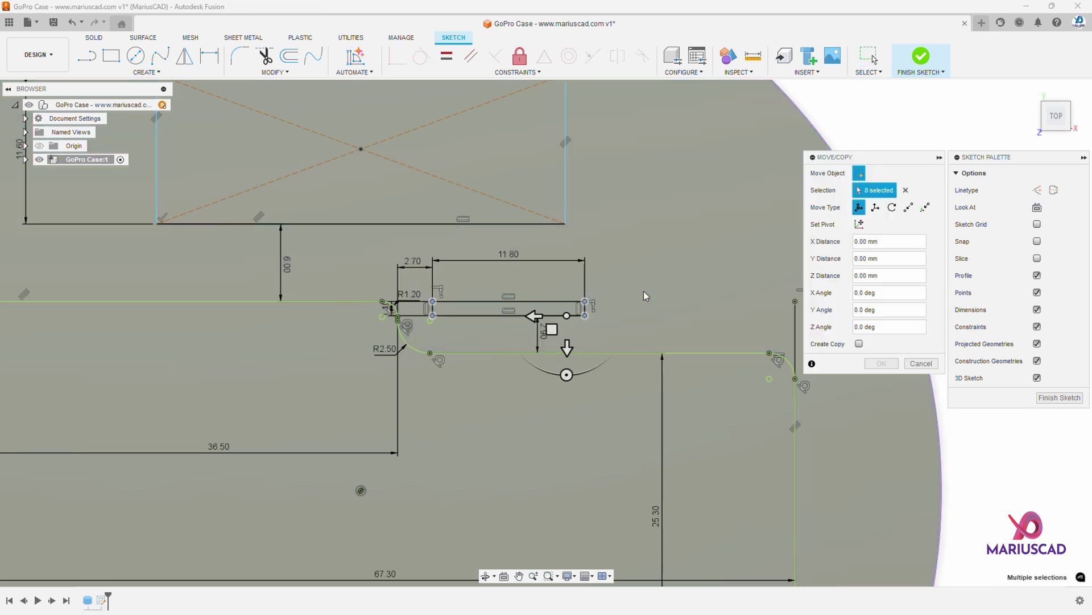
pyautogui.click(859, 343)
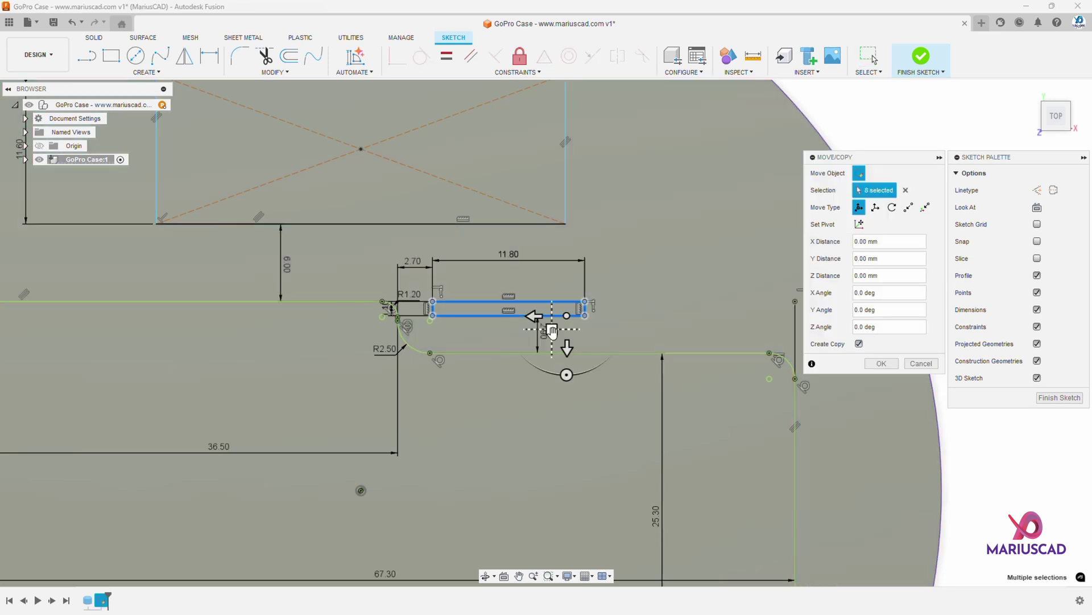
pyautogui.moveTo(533, 315); pyautogui.dragTo(676, 315)
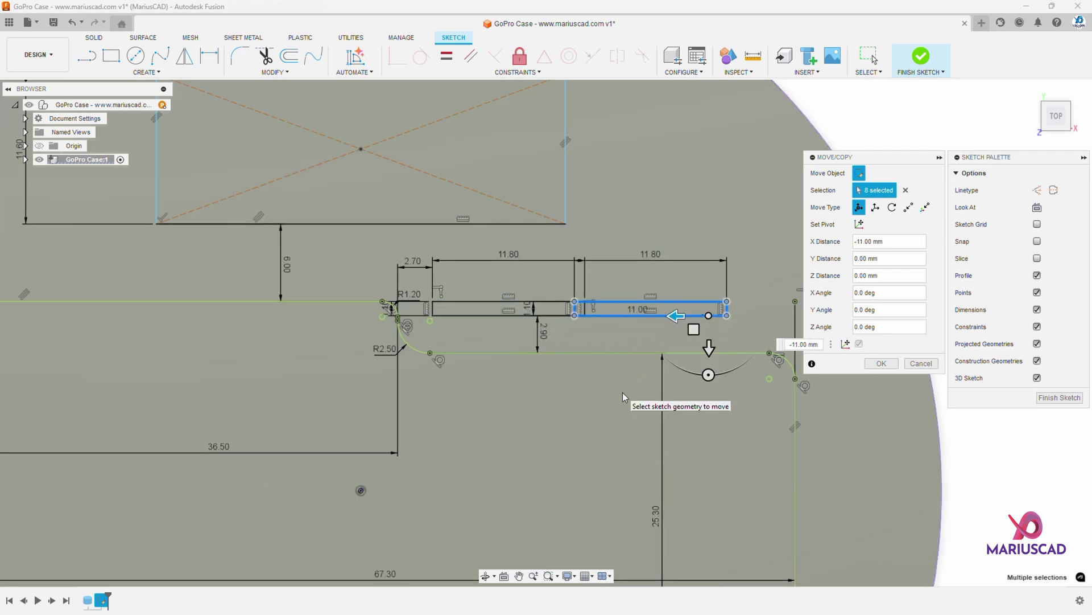
pyautogui.write('-11.8')
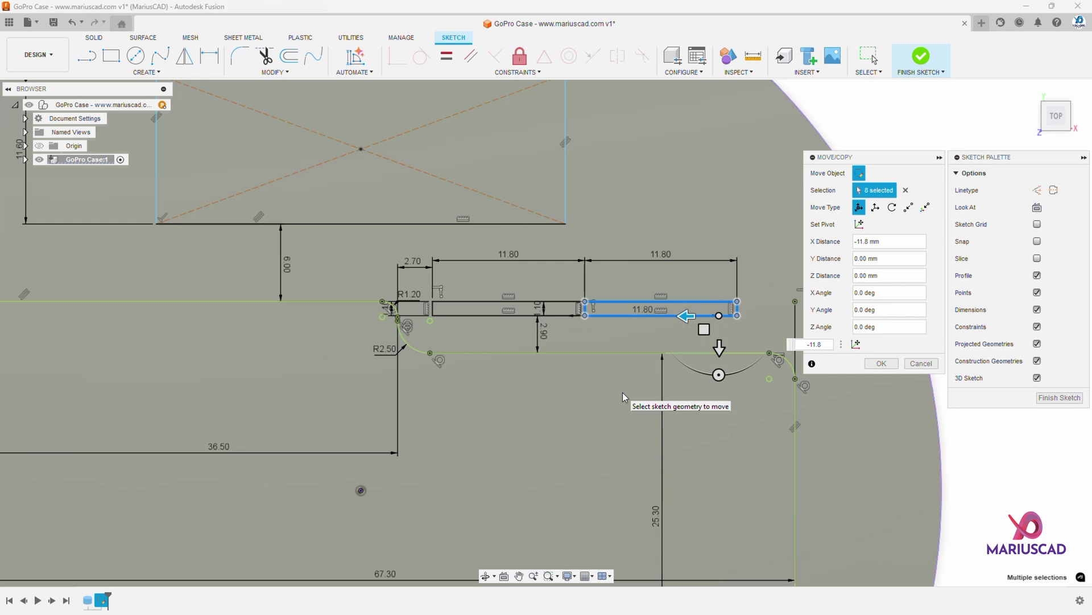
pyautogui.write('-2.7')
pyautogui.press('Return')
# - Copy both slots into a second row, offset vertically by -1.1-1.9 mm
pyautogui.moveTo(418, 283); pyautogui.dragTo(782, 323)
pyautogui.press('m')
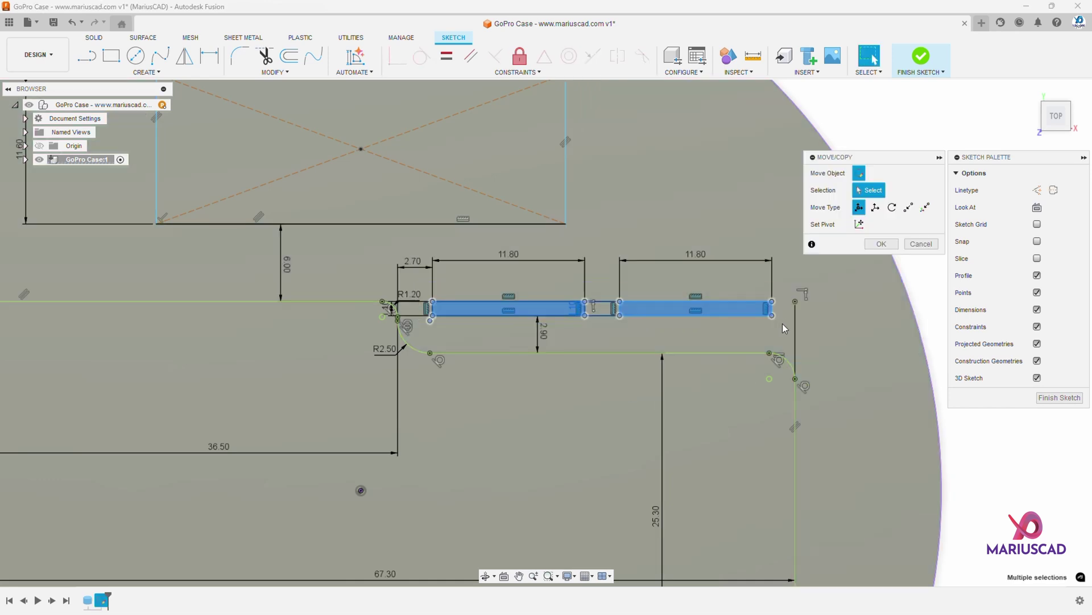
pyautogui.click(859, 344)
pyautogui.moveTo(772, 341); pyautogui.dragTo(672, 375, button='middle')
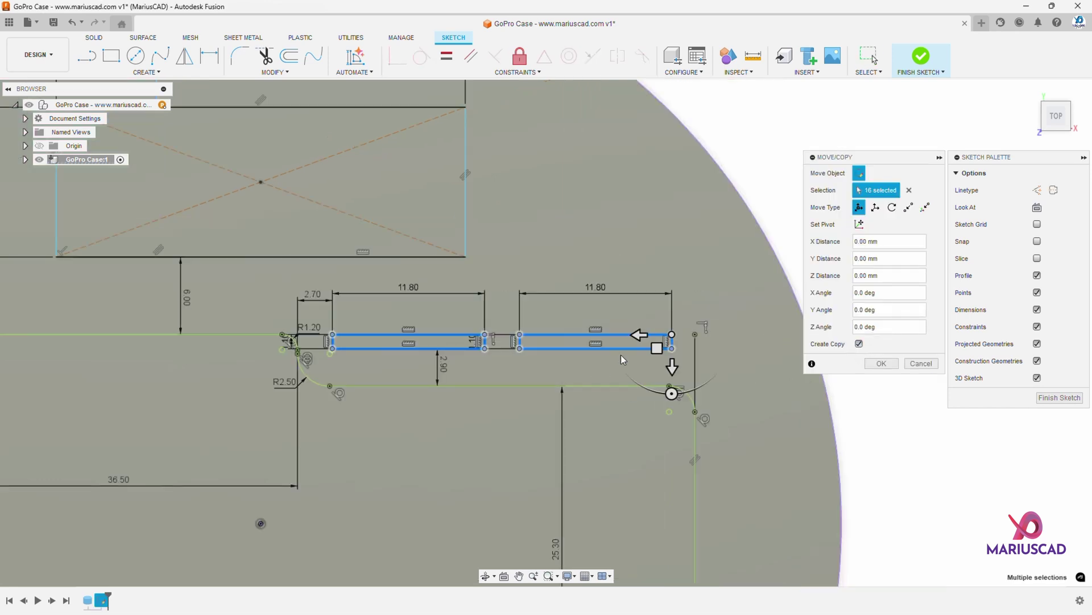
pyautogui.moveTo(672, 367); pyautogui.dragTo(673, 338)
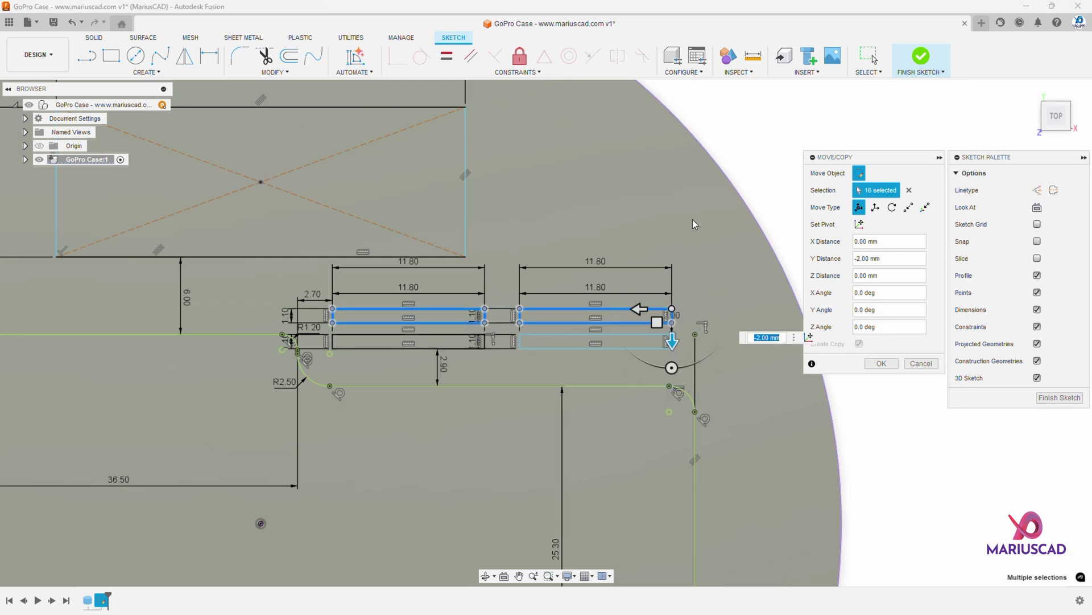
pyautogui.write('-1.1')
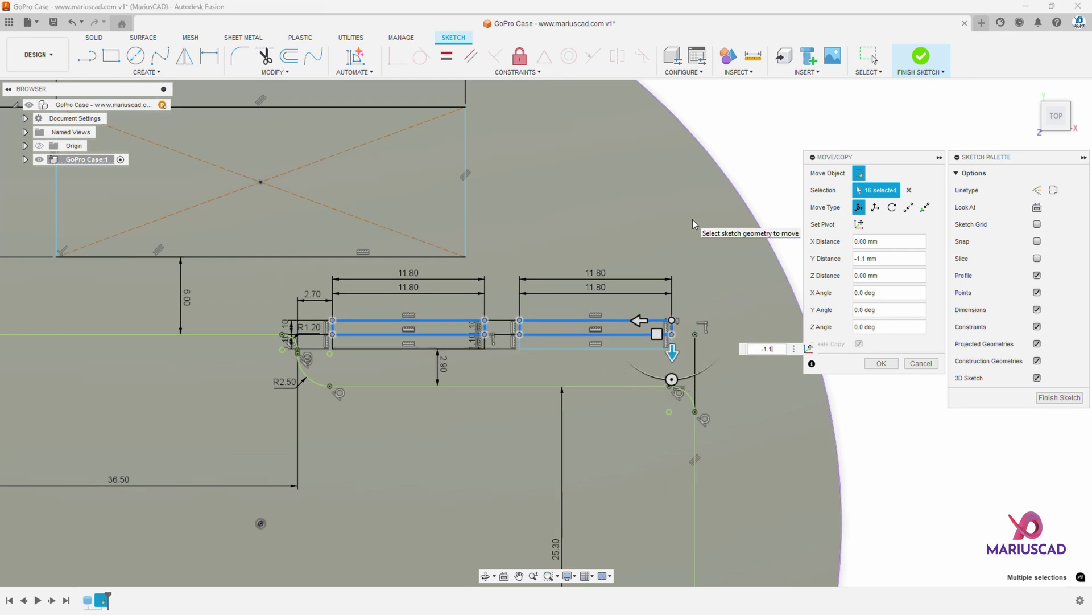
pyautogui.write('-1.9')
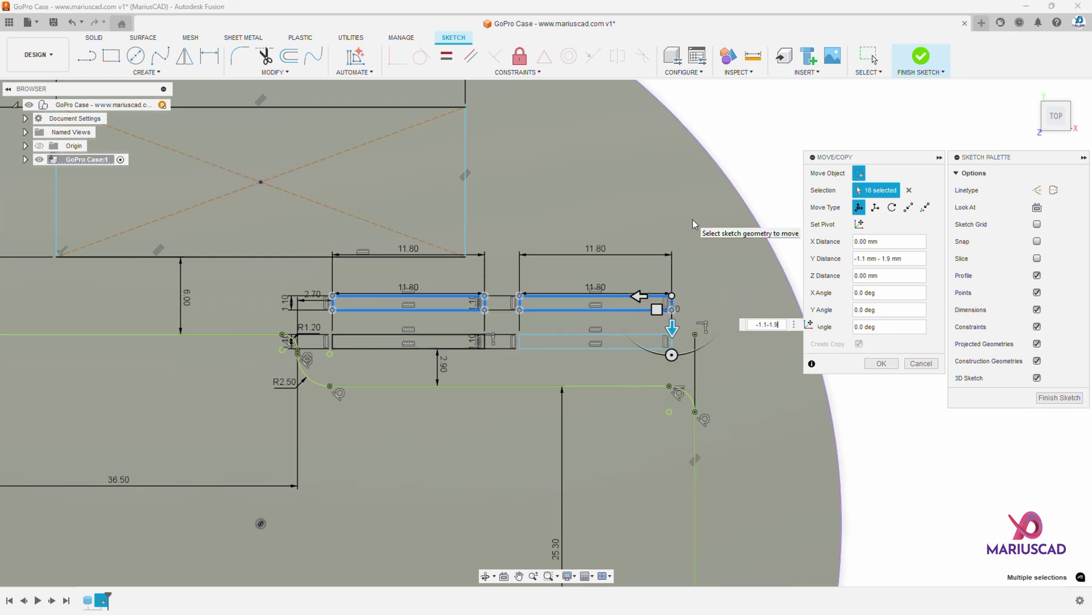
pyautogui.press('Return')
pyautogui.scroll(-4, 674, 231)
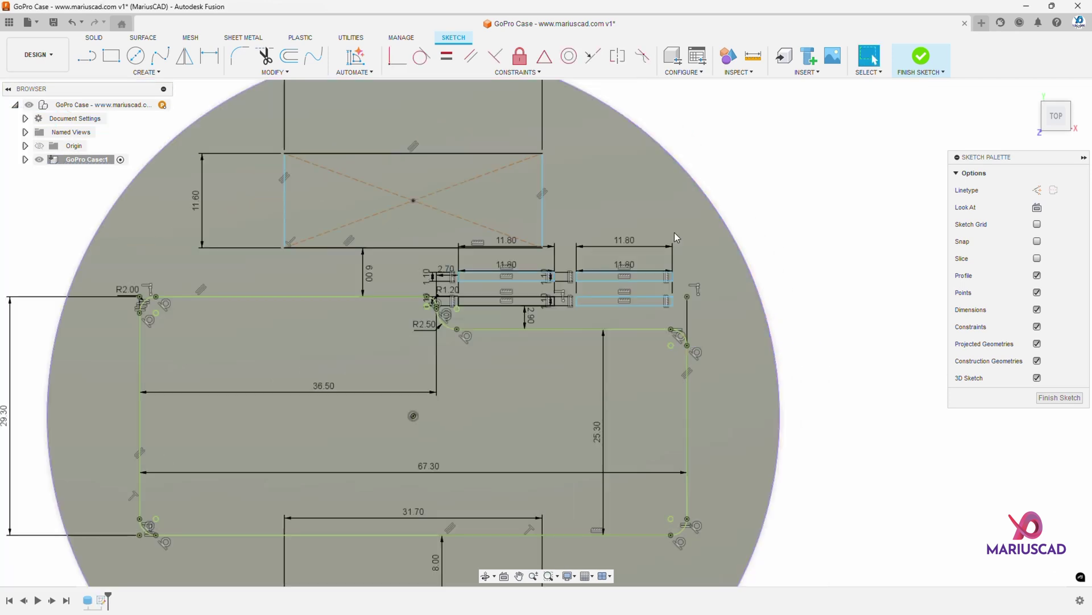
pyautogui.scroll(-2, 674, 232)
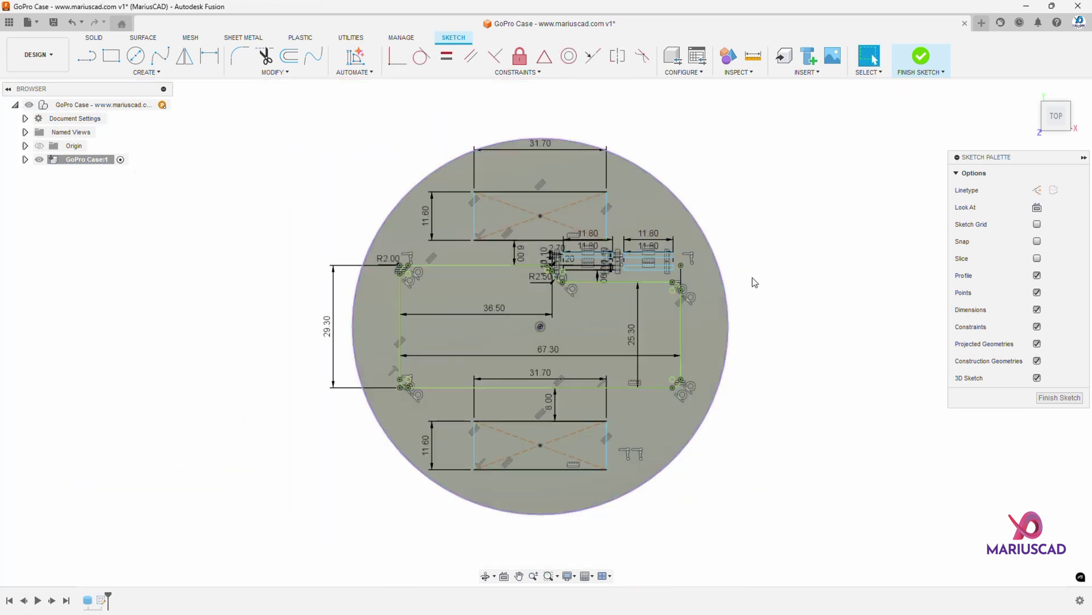
# - Finish the sketch and extrude the disc profile 40 mm around the cutouts
pyautogui.click(919, 55)
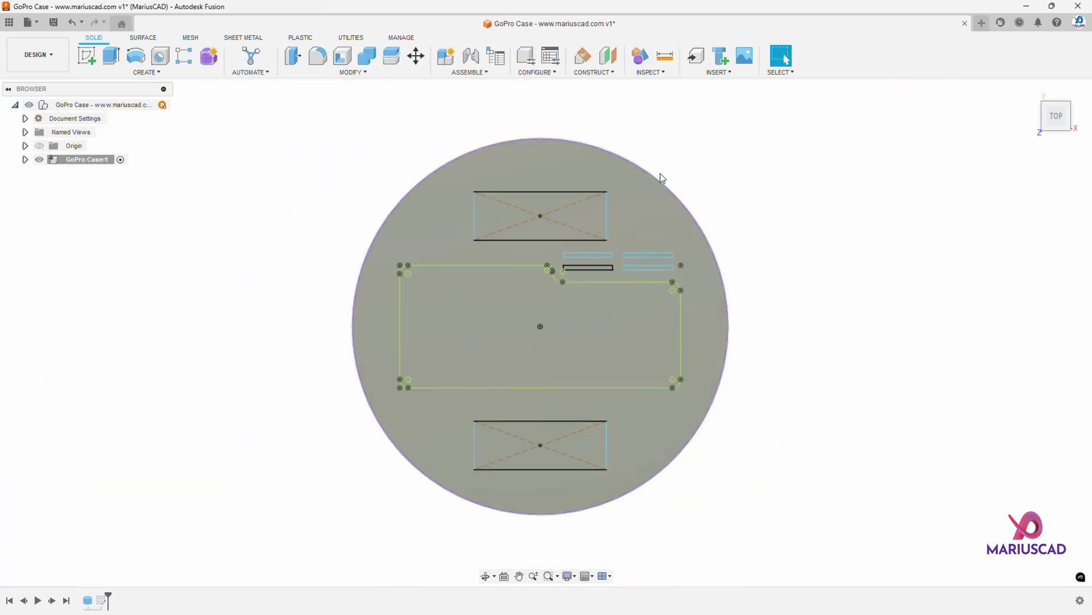
pyautogui.press('e')
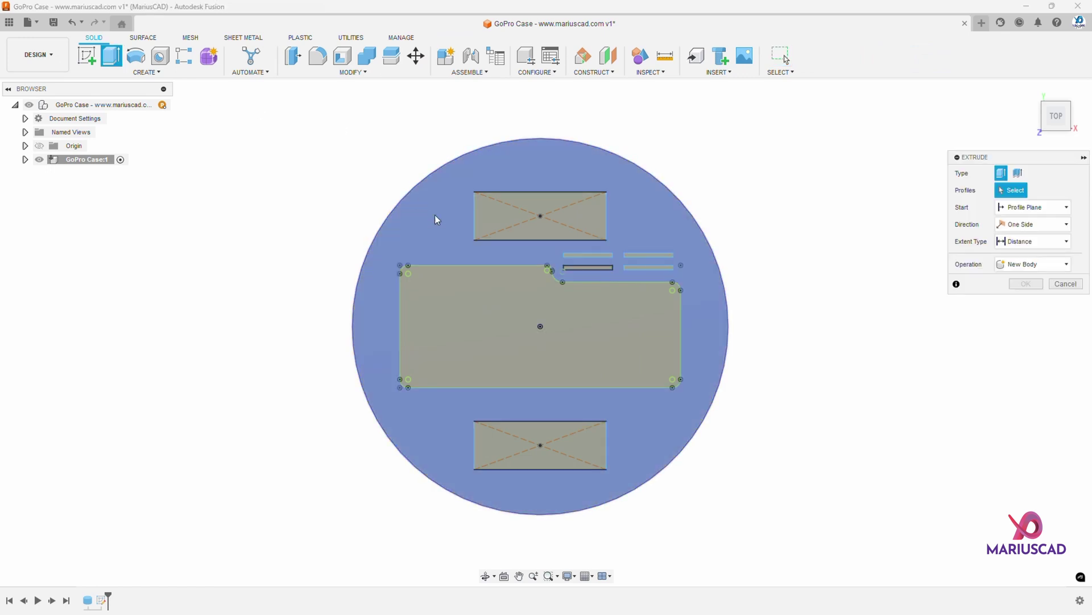
pyautogui.click(436, 220)
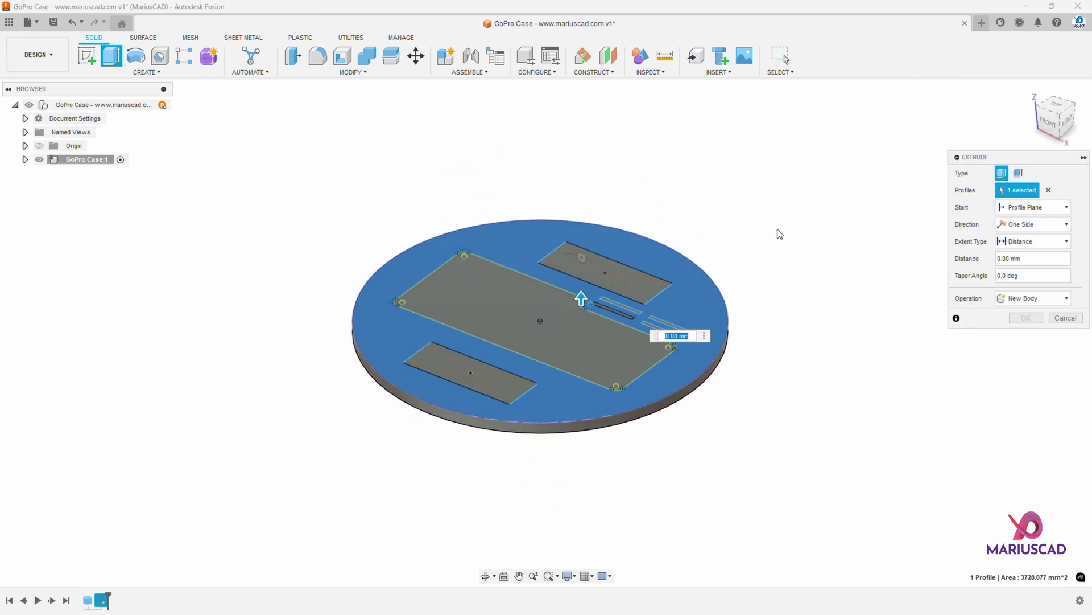
pyautogui.write('40')
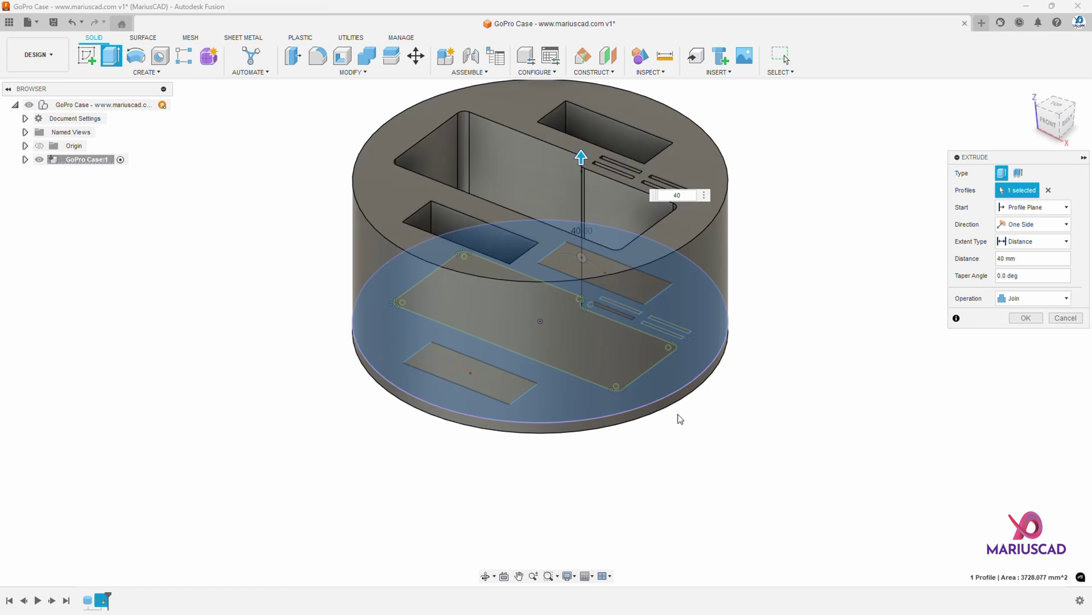
pyautogui.click(1026, 318)
pyautogui.keyDown('shift'); pyautogui.moveTo(661, 403); pyautogui.dragTo(767, 357, button='middle'); pyautogui.keyUp('shift')
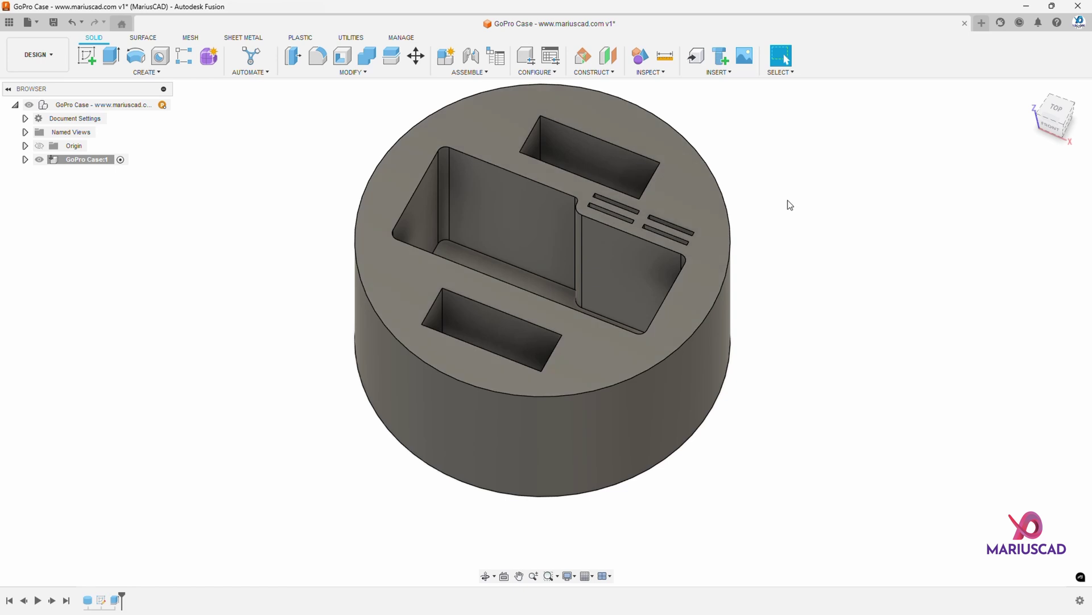
# - Extrude both small pocket floors 13 mm upward, joined to the case
pyautogui.press('e')
pyautogui.keyDown('shift'); pyautogui.moveTo(665, 313); pyautogui.dragTo(651, 378, button='middle'); pyautogui.keyUp('shift')
pyautogui.click(519, 406)
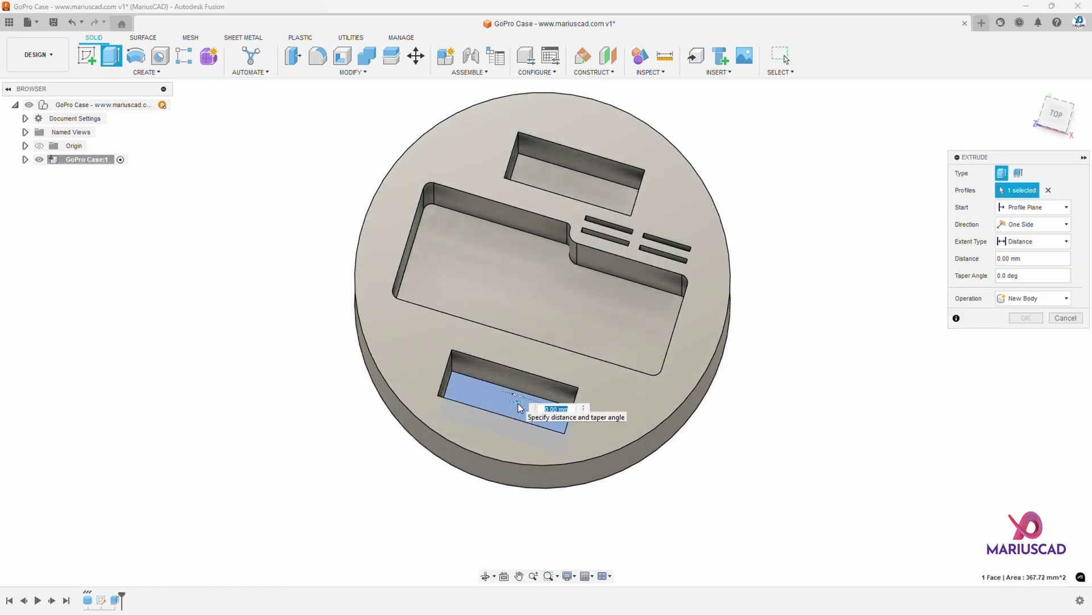
pyautogui.keyDown('shift'); pyautogui.moveTo(515, 413); pyautogui.dragTo(577, 188, button='middle'); pyautogui.keyUp('shift')
pyautogui.click(580, 188)
pyautogui.keyDown('shift'); pyautogui.moveTo(624, 287); pyautogui.dragTo(777, 193, button='middle'); pyautogui.keyUp('shift')
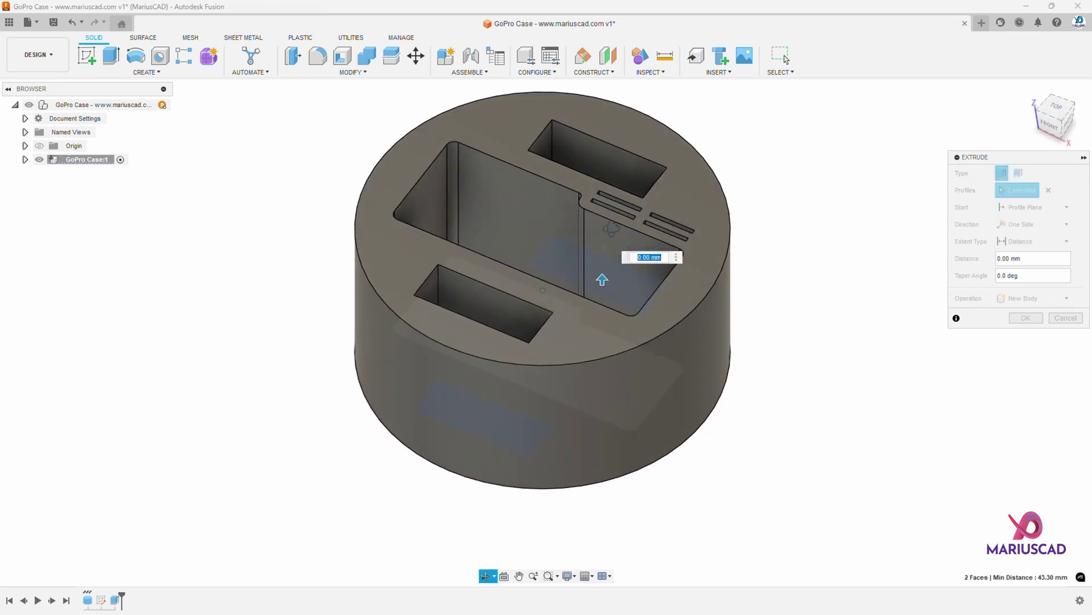
pyautogui.write('13')
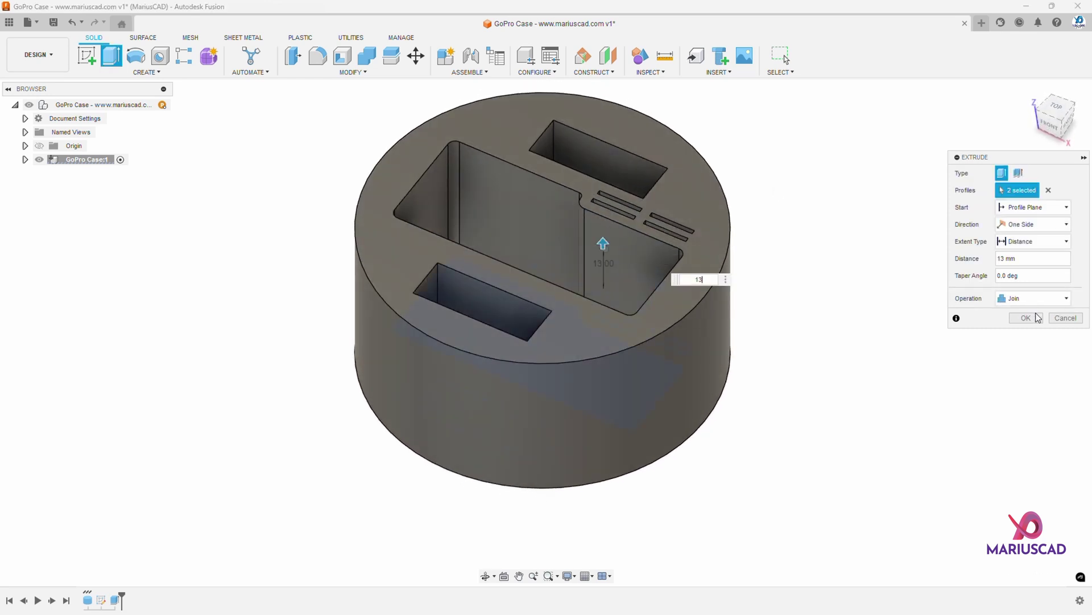
pyautogui.click(1026, 317)
pyautogui.keyDown('shift'); pyautogui.moveTo(637, 253); pyautogui.dragTo(704, 344, button='middle'); pyautogui.keyUp('shift')
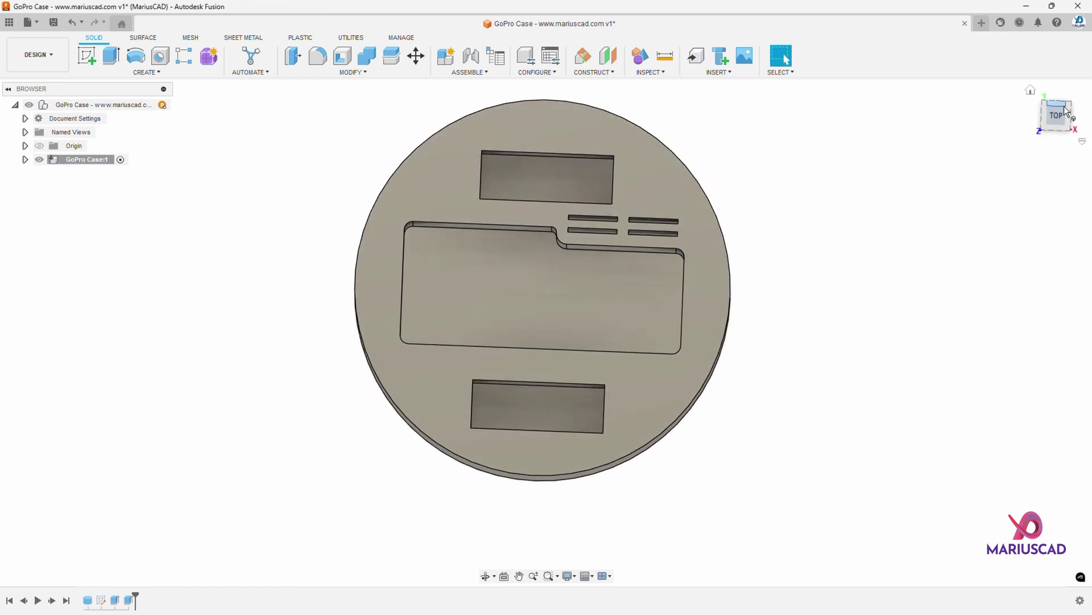
# - From Top view, extrude the thin slot profiles 30 mm upward with Join
pyautogui.click(1056, 115)
pyautogui.press('e')
pyautogui.scroll(5, 602, 234)
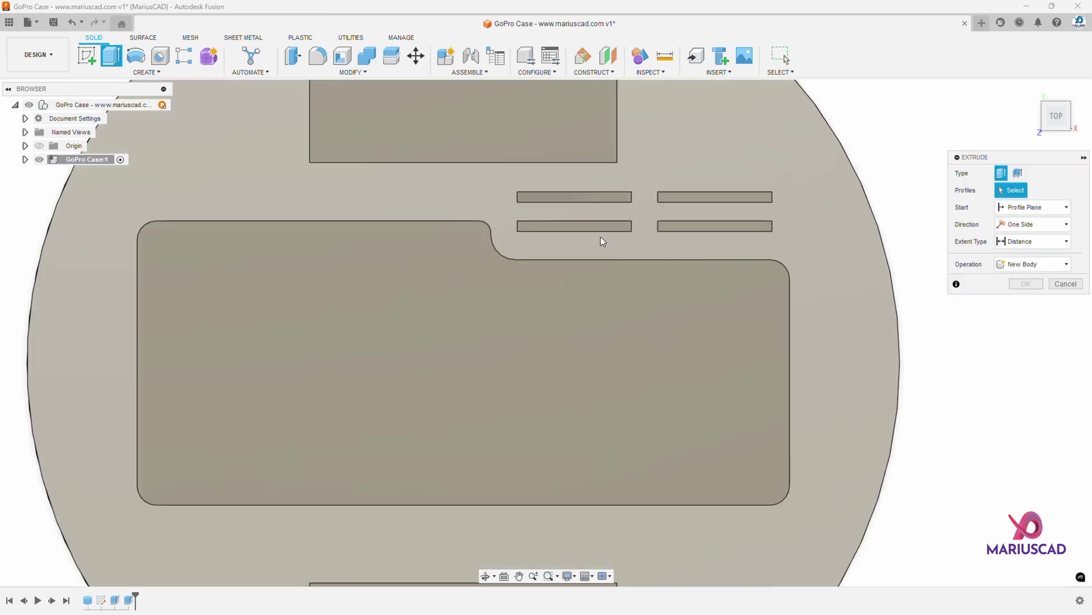
pyautogui.click(606, 227)
pyautogui.click(669, 226)
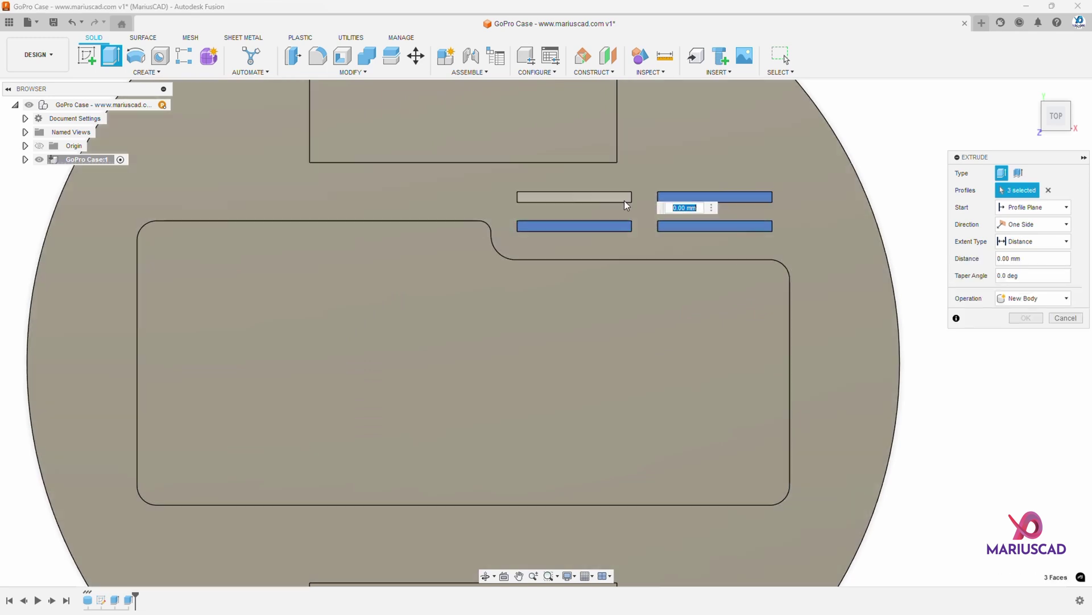
pyautogui.scroll(-3, 621, 199)
pyautogui.keyDown('shift'); pyautogui.moveTo(621, 199); pyautogui.dragTo(643, 137, button='middle'); pyautogui.keyUp('shift')
pyautogui.keyDown('shift'); pyautogui.moveTo(665, 275); pyautogui.dragTo(722, 324, button='middle'); pyautogui.keyUp('shift')
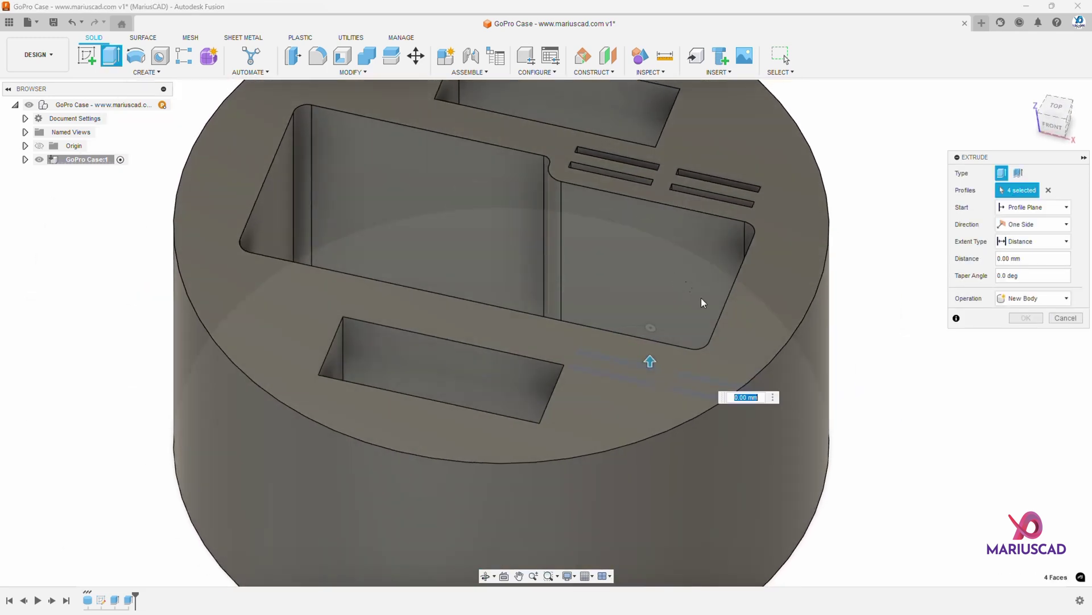
pyautogui.write('30')
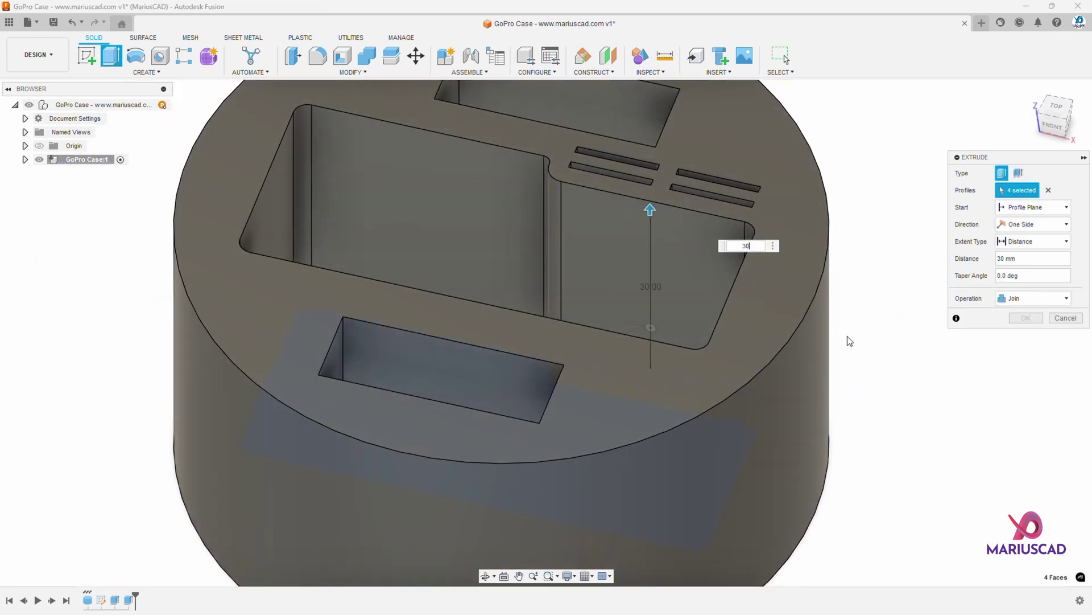
pyautogui.press('Return')
pyautogui.scroll(-3, 800, 322)
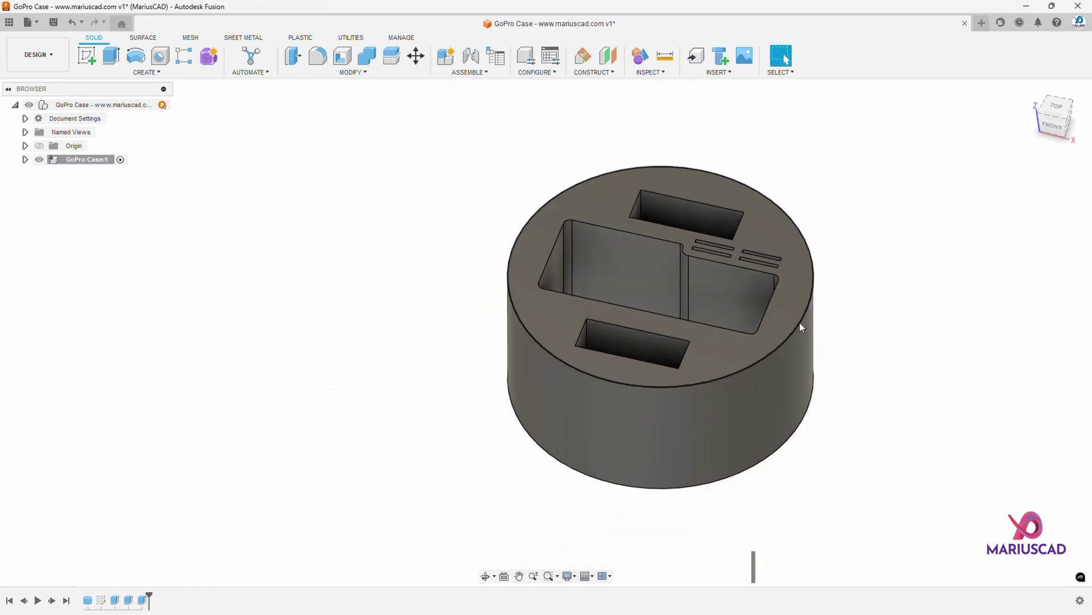
pyautogui.keyDown('shift'); pyautogui.moveTo(800, 322); pyautogui.dragTo(725, 312, button='middle'); pyautogui.keyUp('shift')
# - Start a sketch on the case's top face and project its outer circular edge
pyautogui.click(86, 55)
pyautogui.click(633, 221)
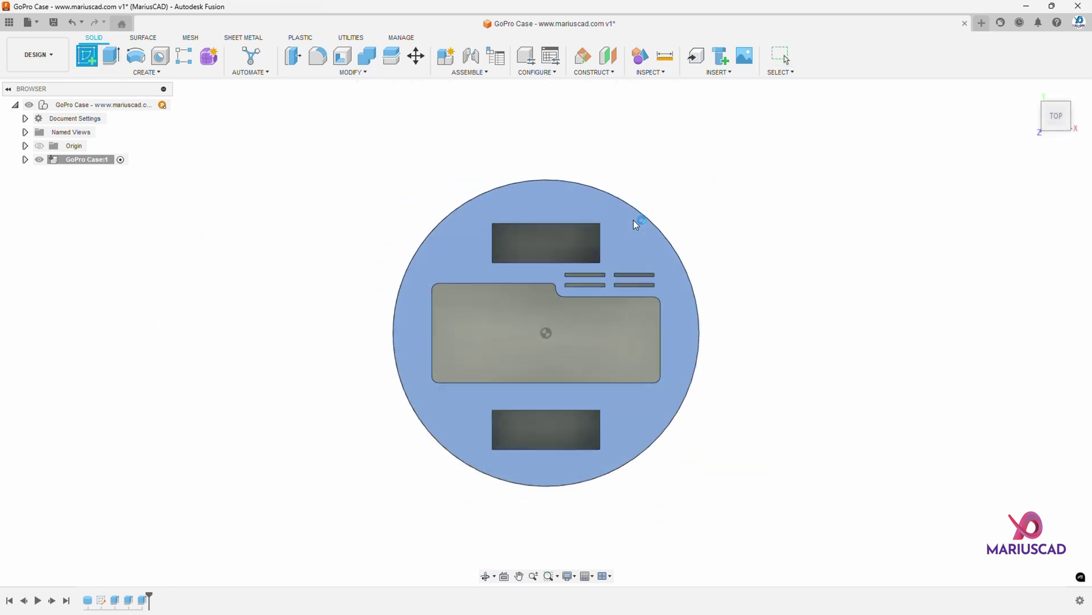
pyautogui.press('p')
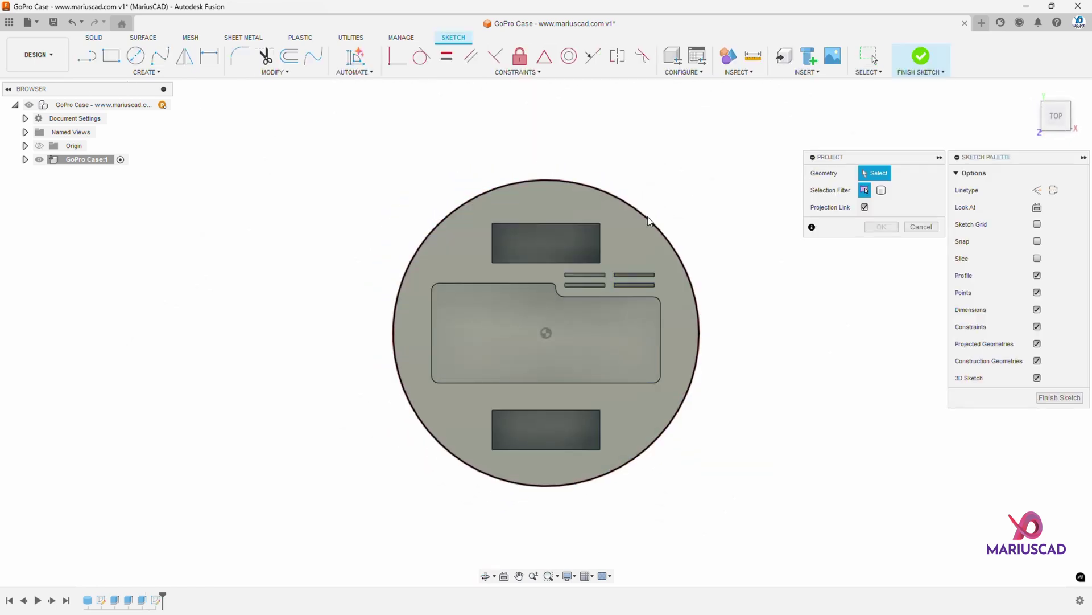
pyautogui.click(649, 221)
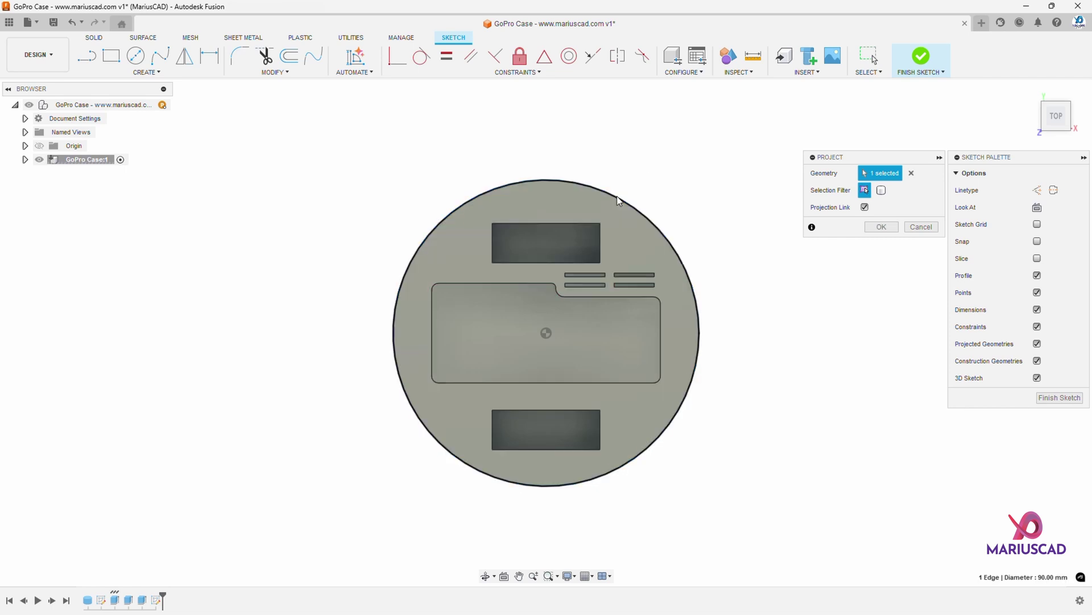
pyautogui.press('Return')
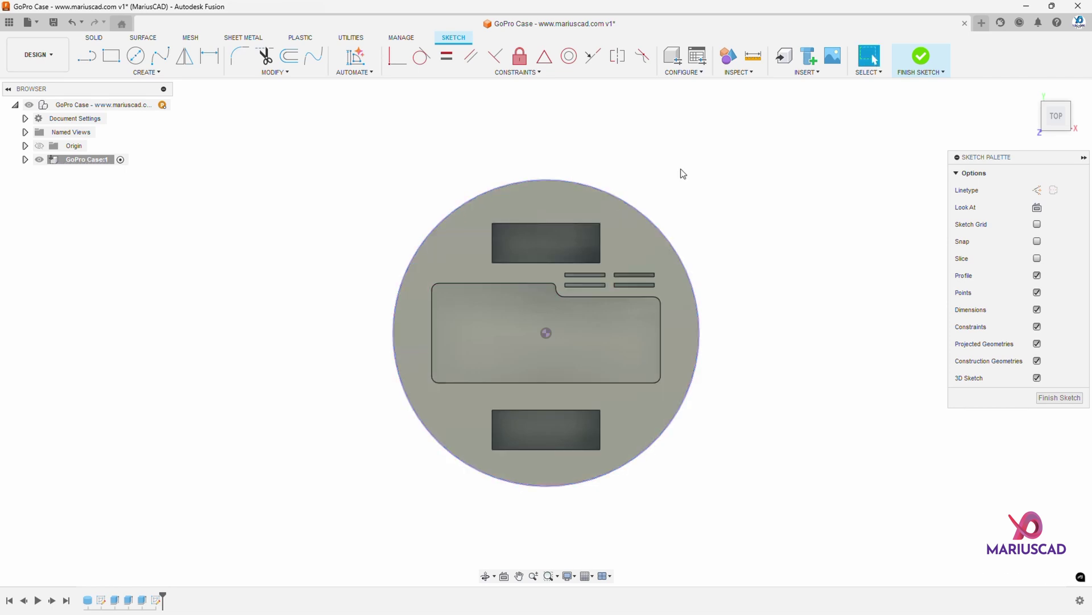
# - Offset the projected circle 2 mm inward (-2)
pyautogui.press('o')
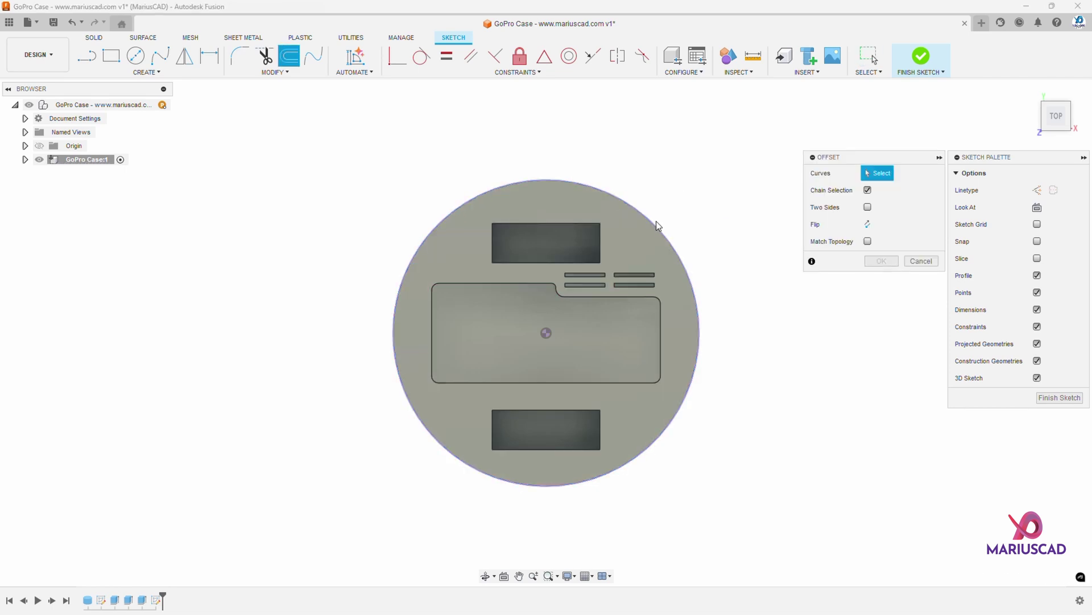
pyautogui.click(652, 219)
pyautogui.moveTo(652, 220); pyautogui.dragTo(638, 233)
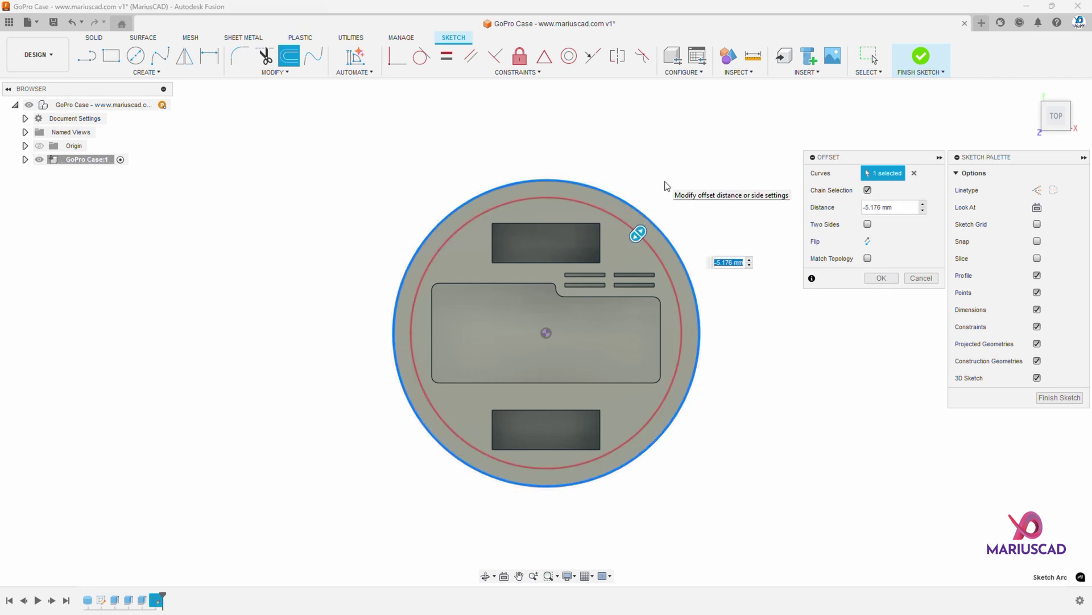
pyautogui.write('-2')
pyautogui.press('Return')
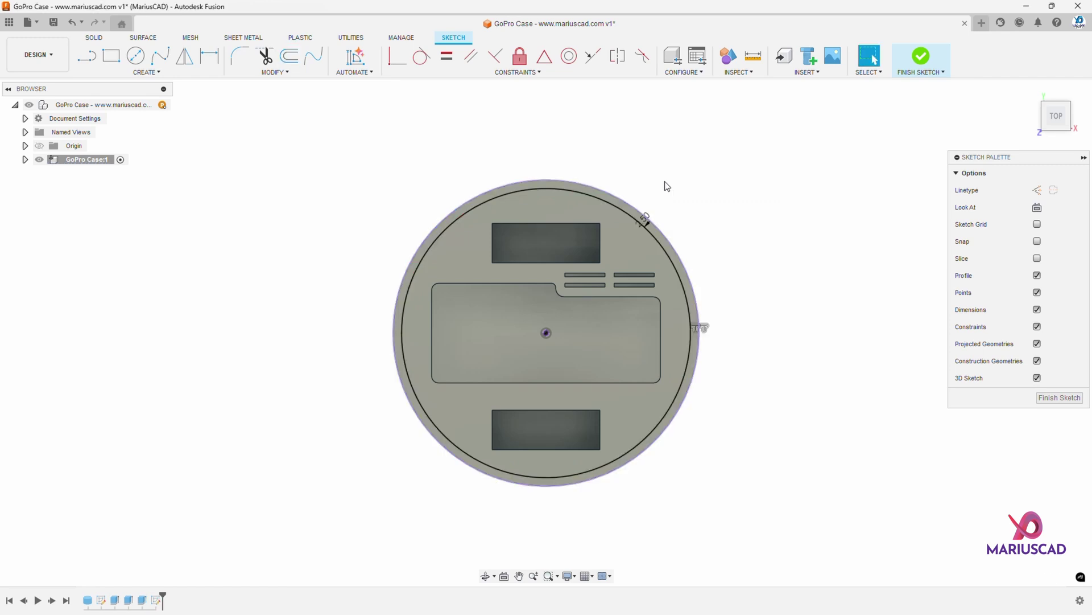
# - Extrude the outer ring profile as a 10 mm deep cut around the rim
pyautogui.press('e')
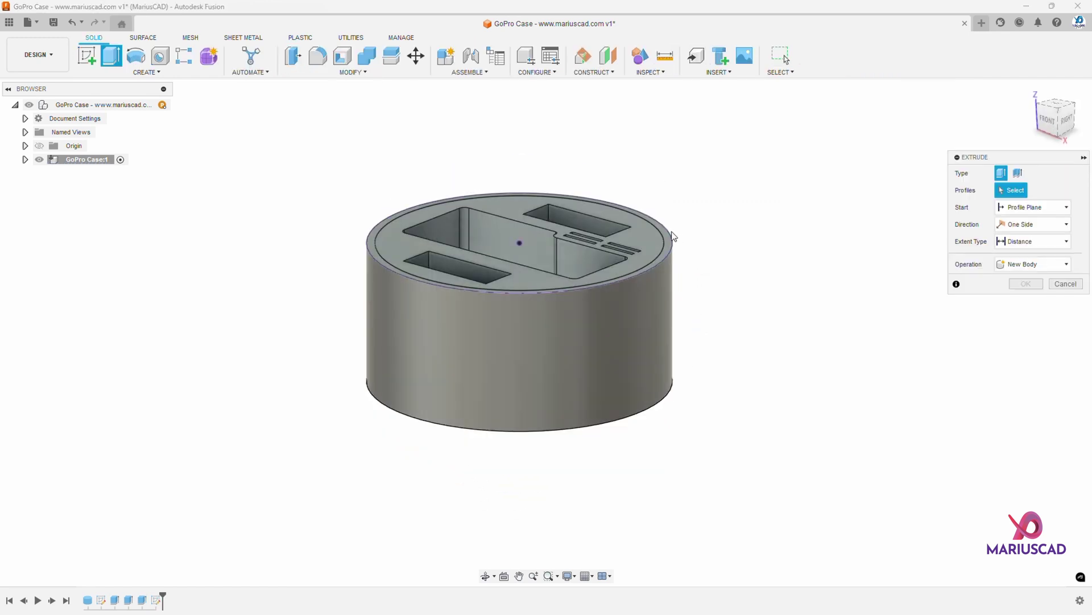
pyautogui.click(671, 238)
pyautogui.write('-5')
pyautogui.press('Return')
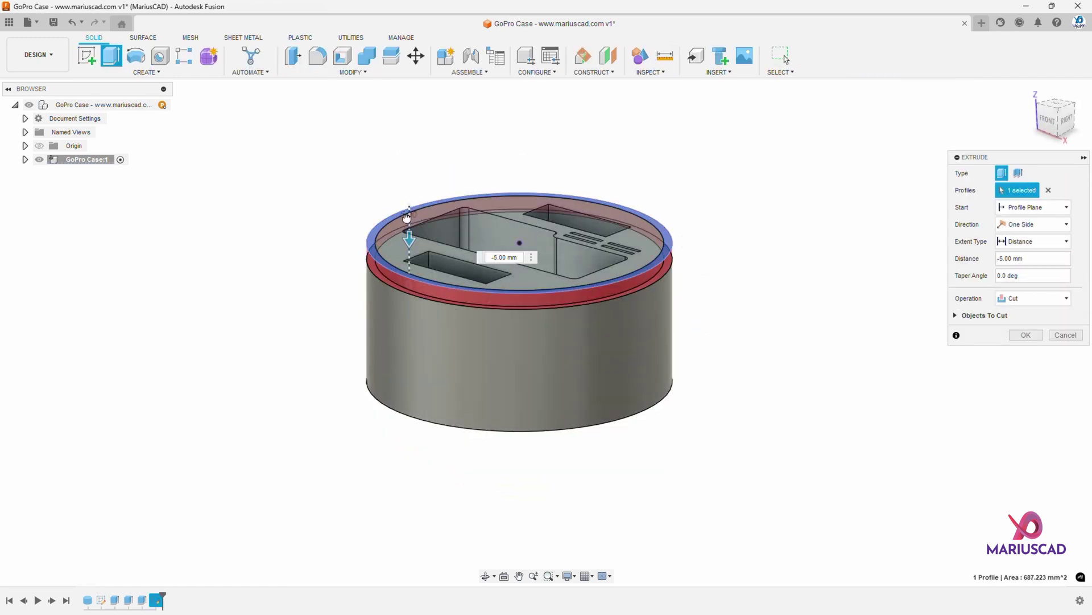
pyautogui.write('-10')
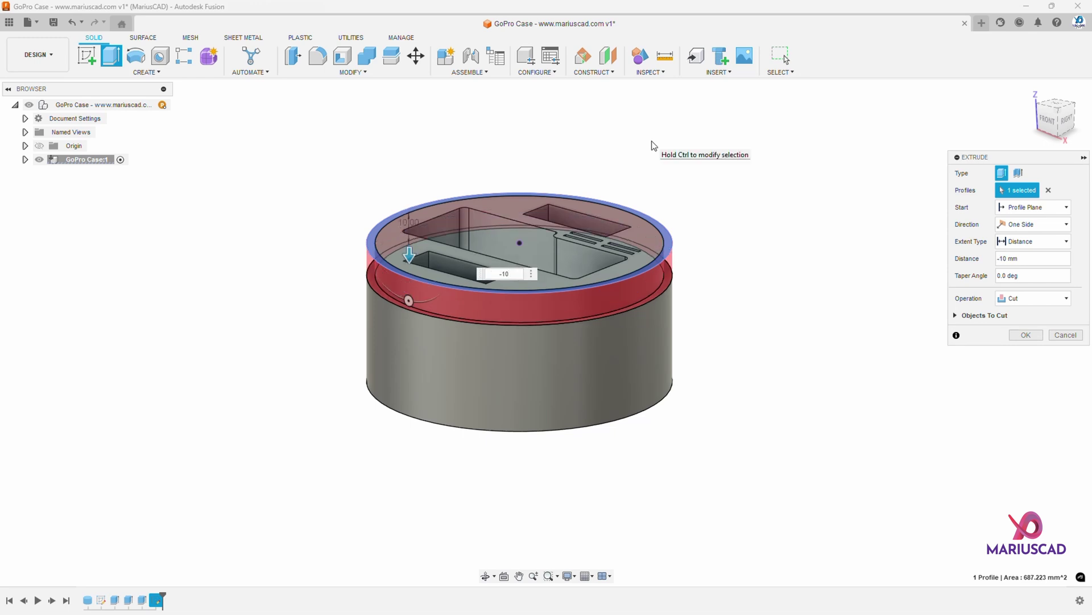
pyautogui.press('Return')
pyautogui.keyDown('shift'); pyautogui.moveTo(649, 148); pyautogui.dragTo(641, 302, button='middle'); pyautogui.keyUp('shift')
# - Show Sketch3, extrude its ring -10 mm as a new body, then hide Sketch3
pyautogui.click(25, 159)
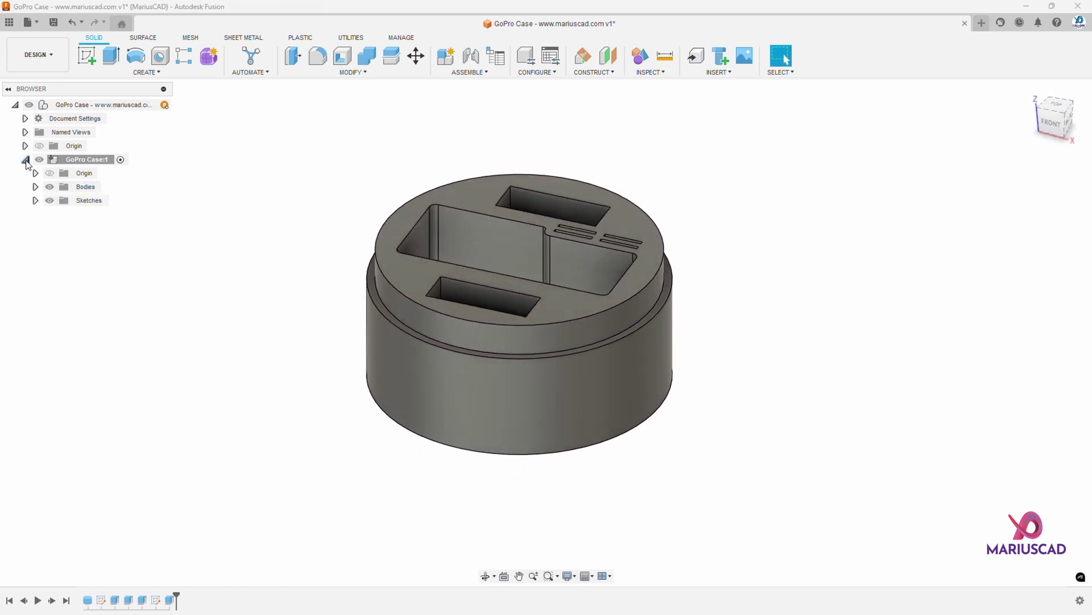
pyautogui.click(35, 200)
pyautogui.click(60, 228)
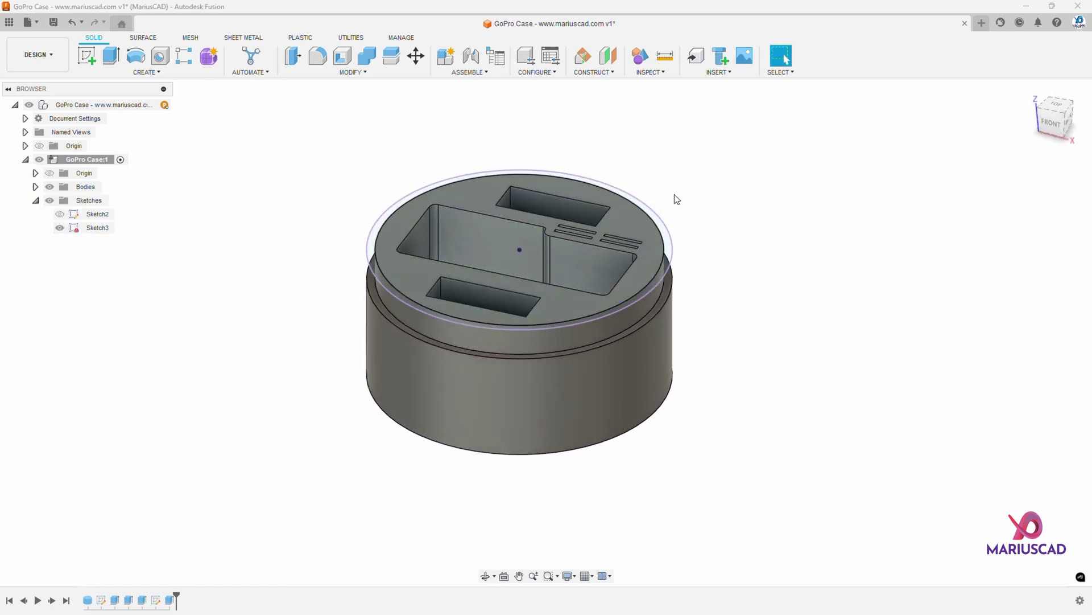
pyautogui.press('e')
pyautogui.click(671, 243)
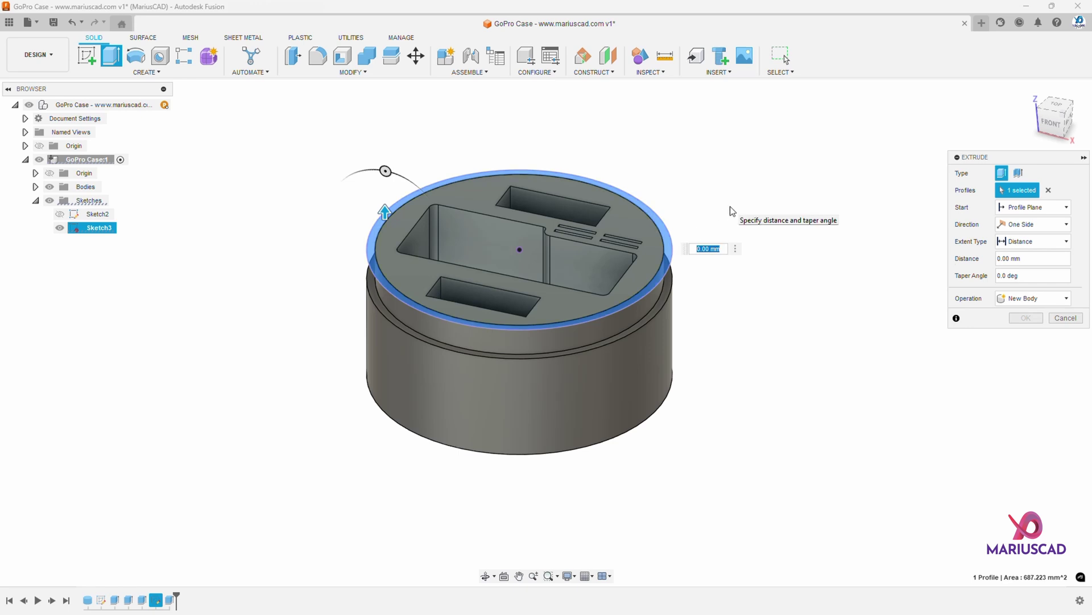
pyautogui.write('-10')
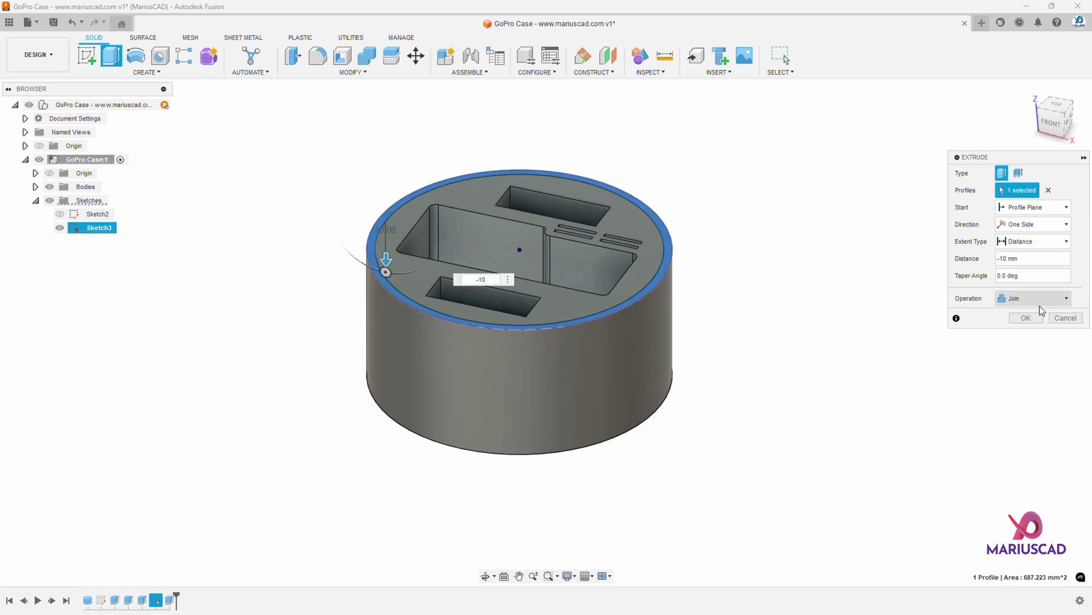
pyautogui.click(1036, 299)
pyautogui.click(1041, 348)
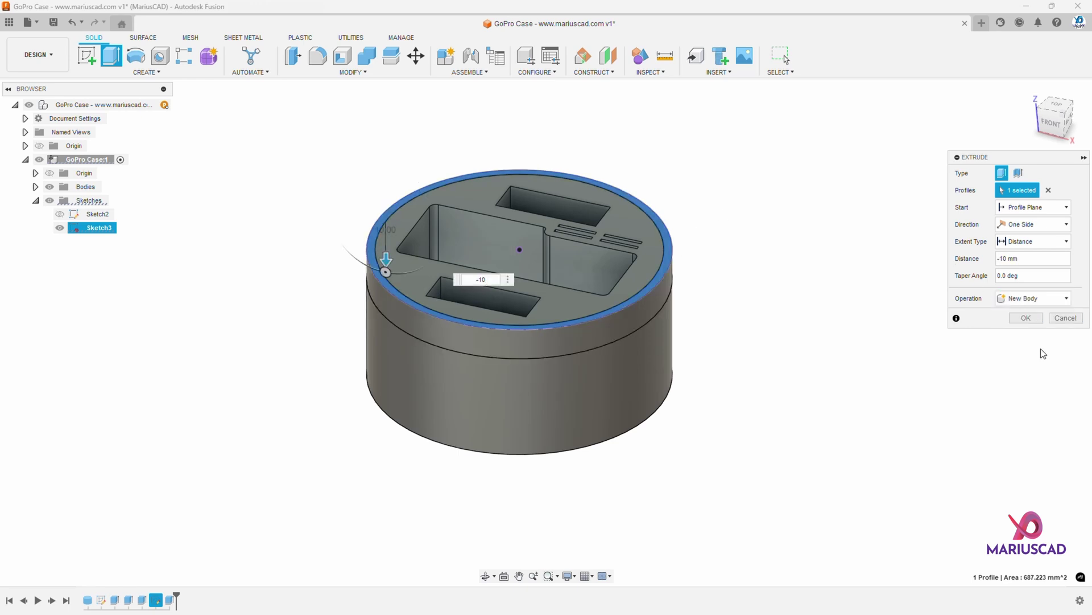
pyautogui.click(1025, 318)
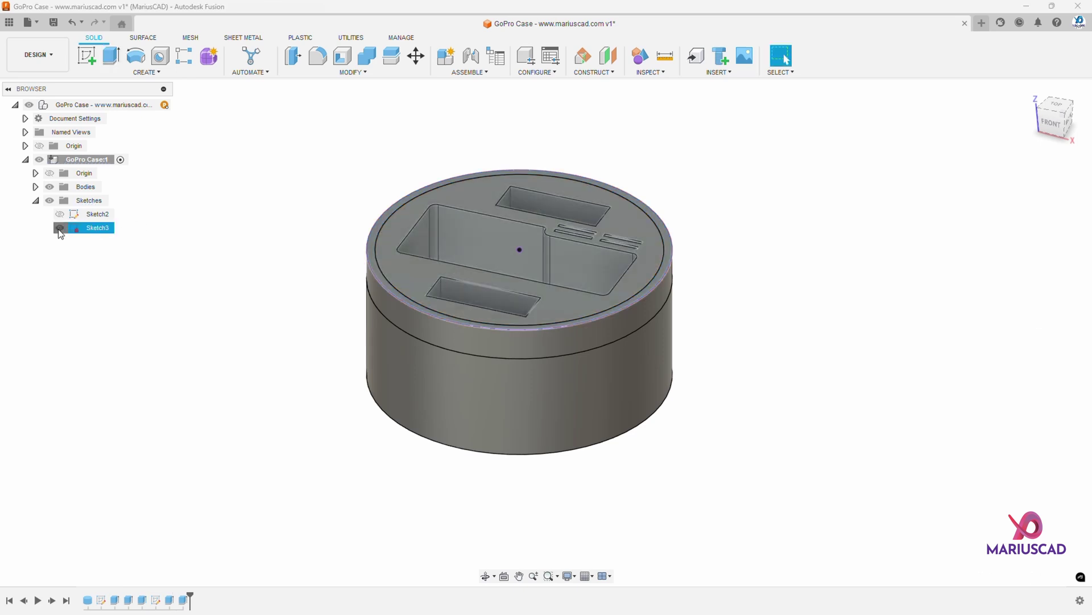
pyautogui.click(59, 228)
# - Hide Body1 and extend the ring's top face 10 mm by extrusion
pyautogui.click(36, 186)
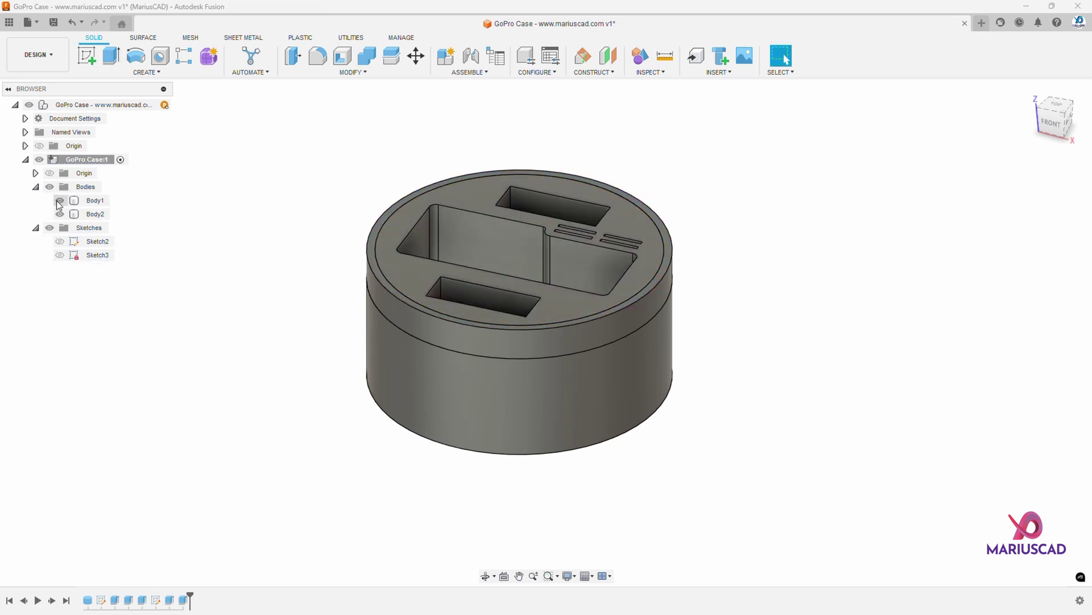
pyautogui.click(59, 201)
pyautogui.click(59, 202)
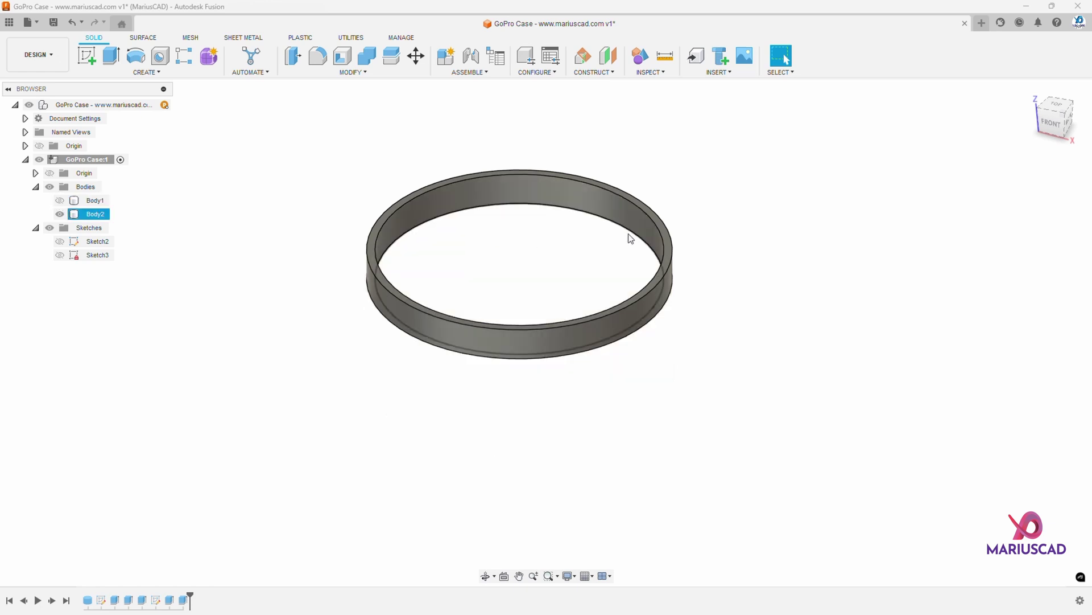
pyautogui.press('e')
pyautogui.click(670, 244)
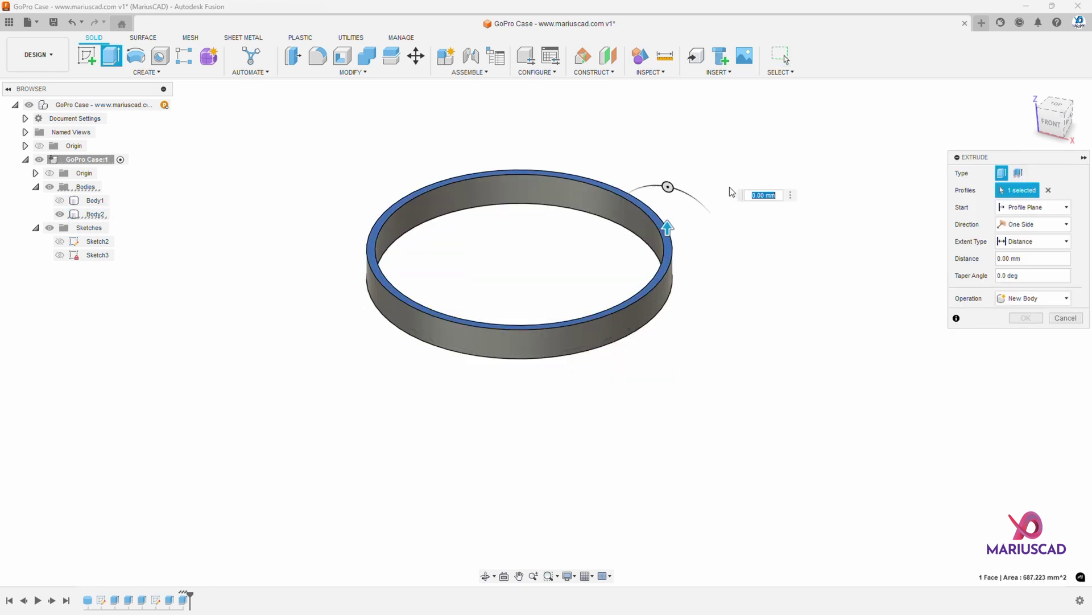
pyautogui.write('10')
pyautogui.press('Return')
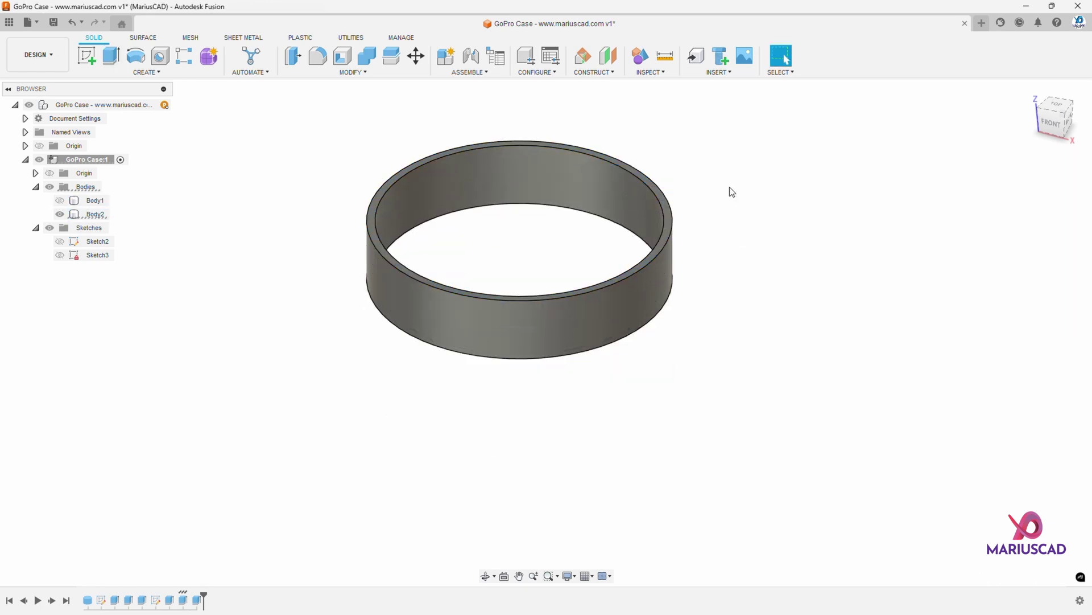
# - Create a sketch on the ring's top face and project the ring's edges into it
pyautogui.keyDown('shift'); pyautogui.moveTo(732, 192); pyautogui.dragTo(668, 231, button='middle'); pyautogui.keyUp('shift')
pyautogui.scroll(5, 668, 231)
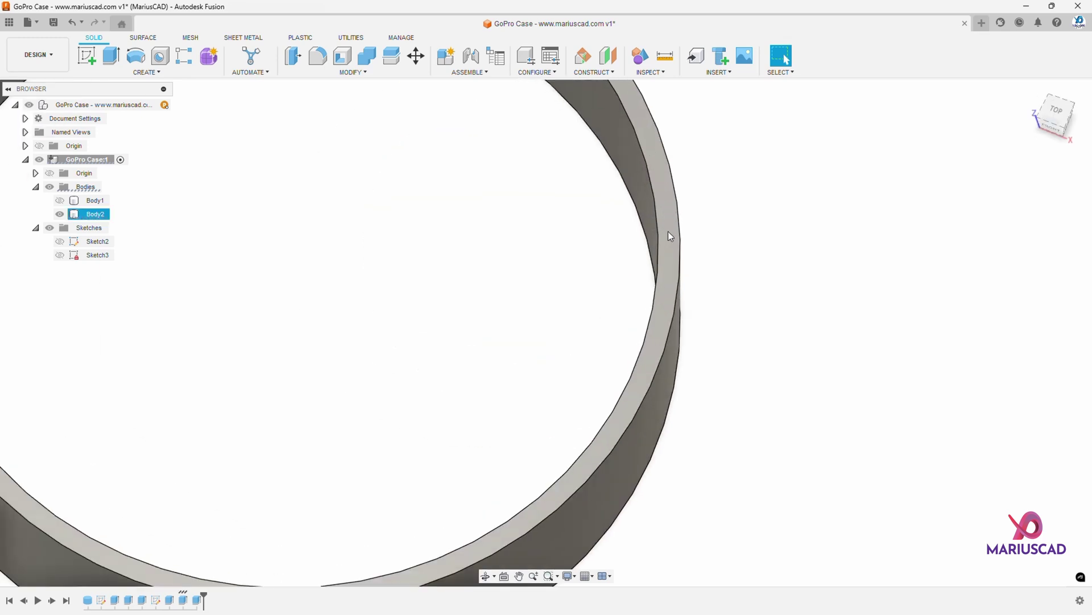
pyautogui.click(668, 231)
pyautogui.rightClick(668, 231)
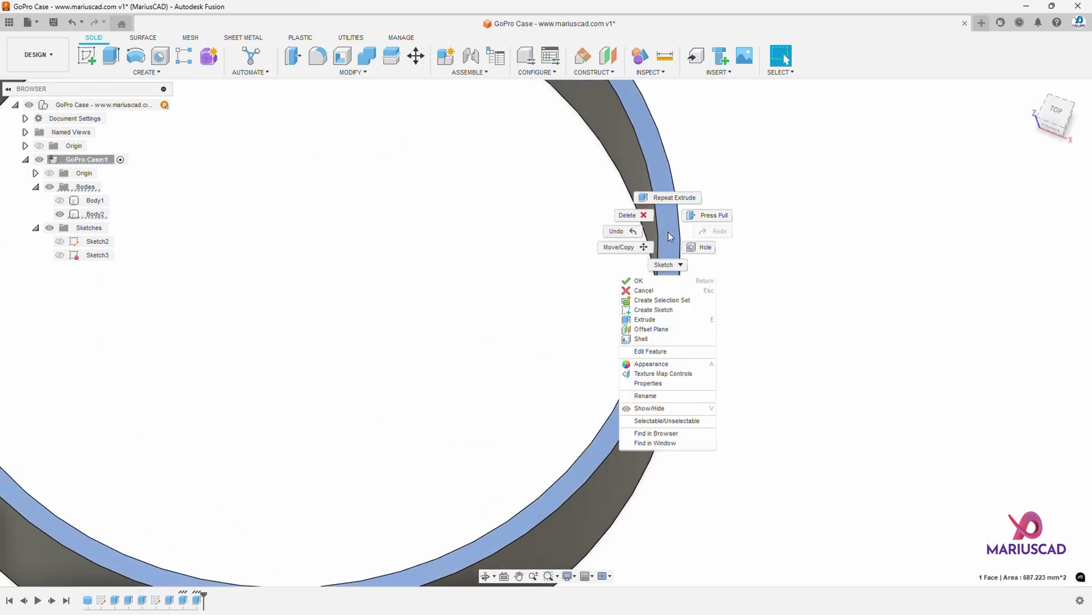
pyautogui.click(683, 302)
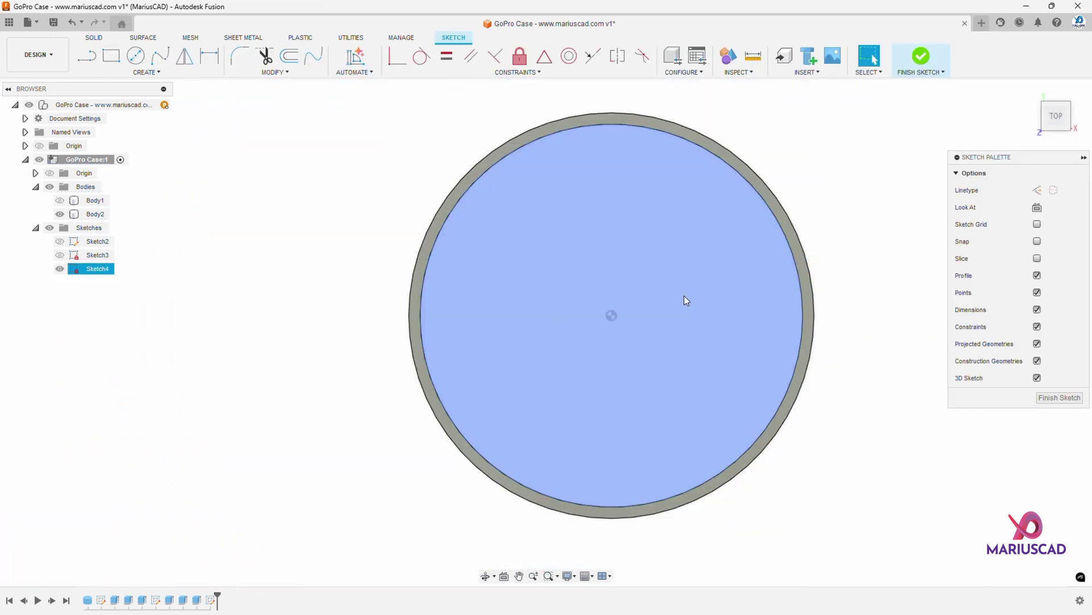
pyautogui.press('p')
pyautogui.click(788, 235)
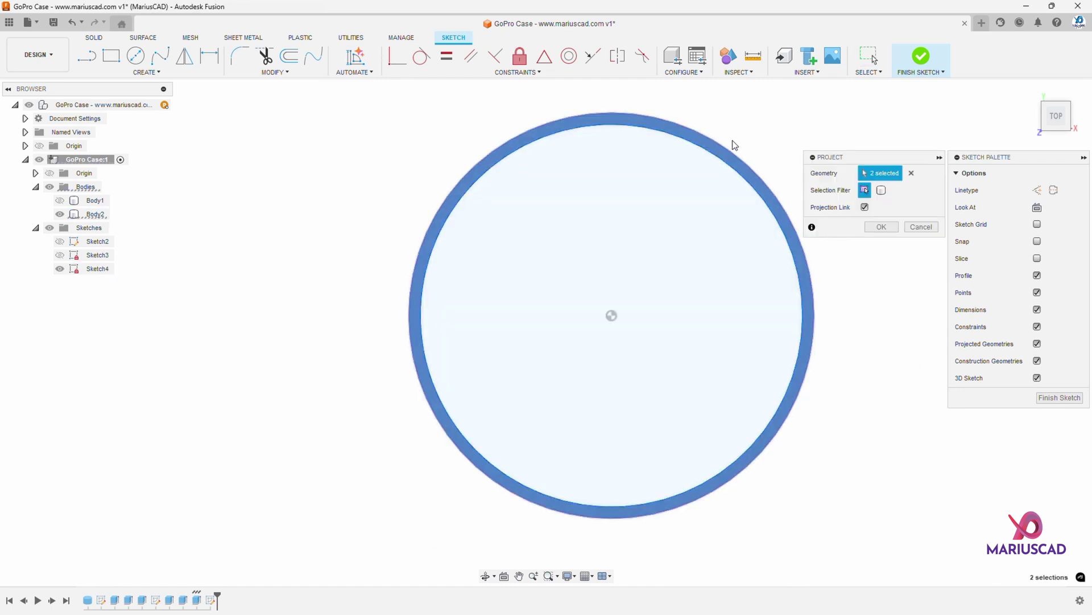
pyautogui.press('Return')
# - Set up a 3 mm extrusion of the inner disc and ring outline profiles
pyautogui.press('e')
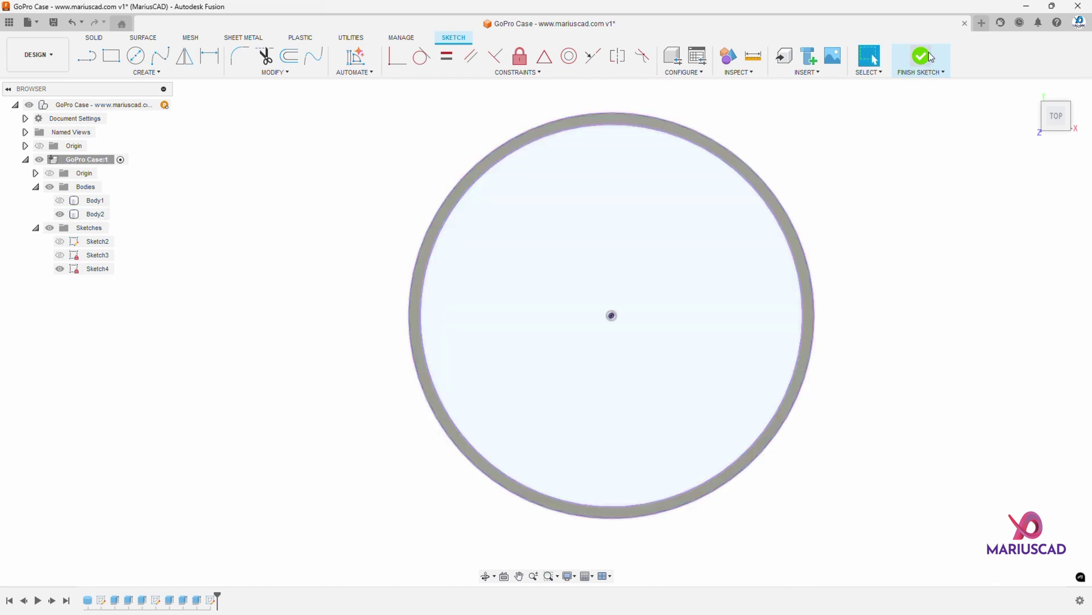
pyautogui.click(742, 199)
pyautogui.keyDown('shift'); pyautogui.moveTo(853, 249); pyautogui.dragTo(829, 187, button='middle'); pyautogui.keyUp('shift')
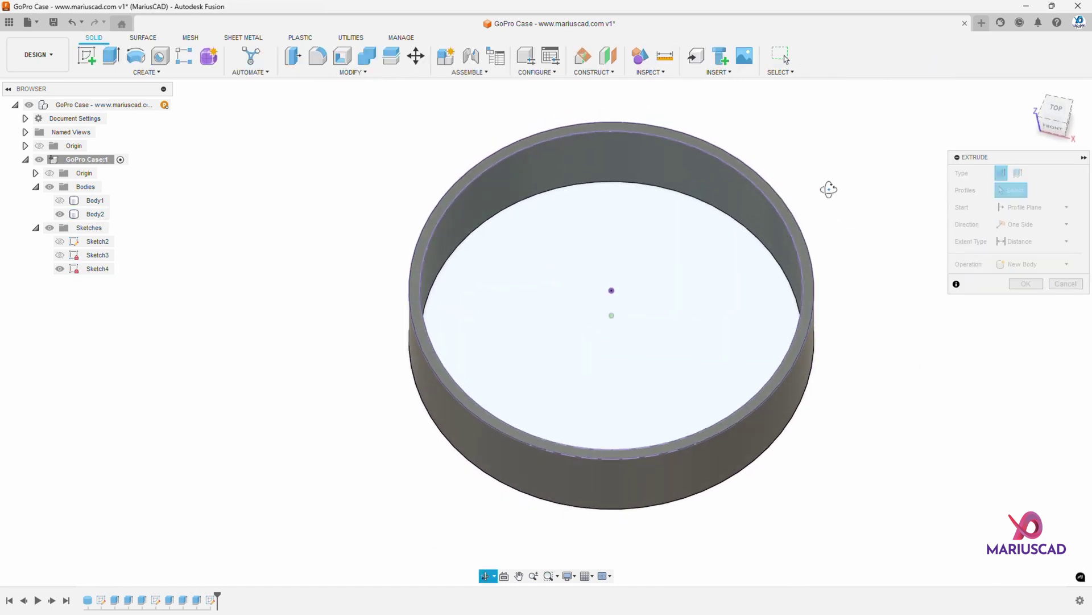
pyautogui.click(689, 226)
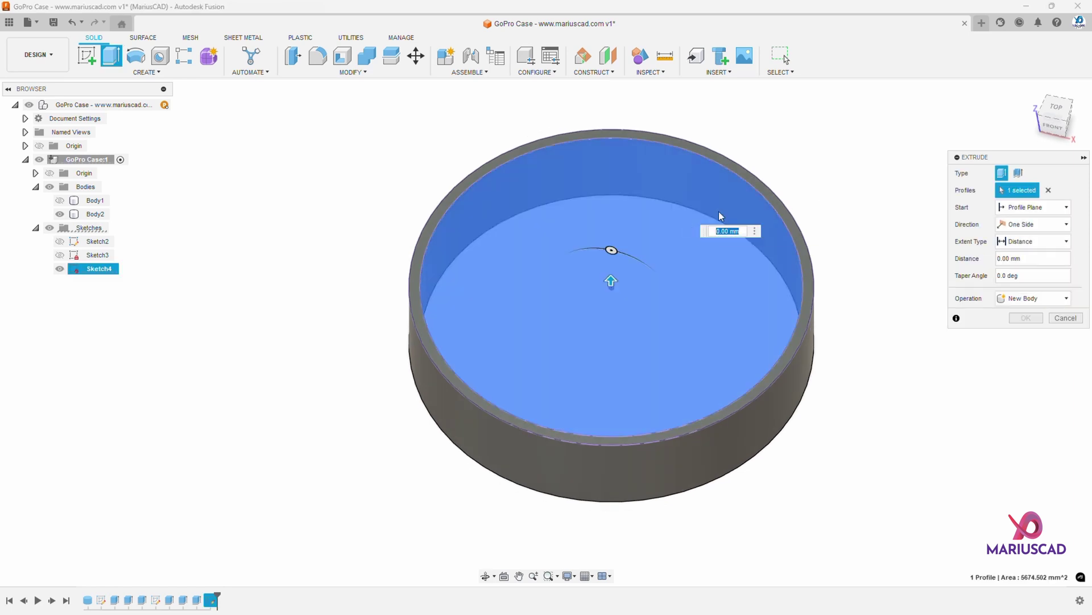
pyautogui.click(783, 234)
pyautogui.keyDown('shift'); pyautogui.moveTo(780, 235); pyautogui.dragTo(777, 193, button='middle'); pyautogui.keyUp('shift')
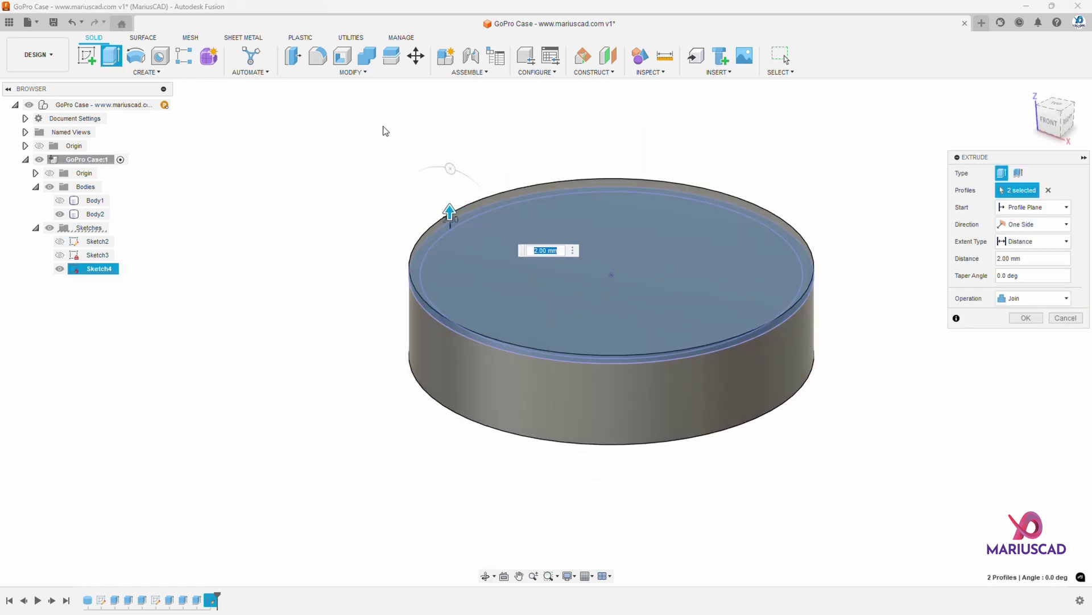
pyautogui.write('3')
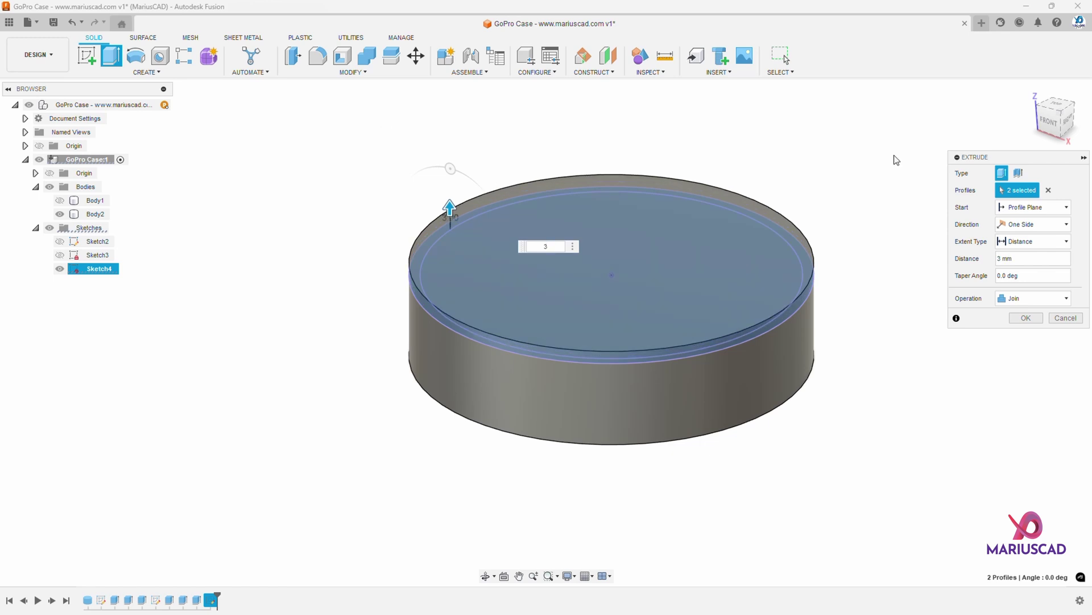
pyautogui.click(1025, 317)
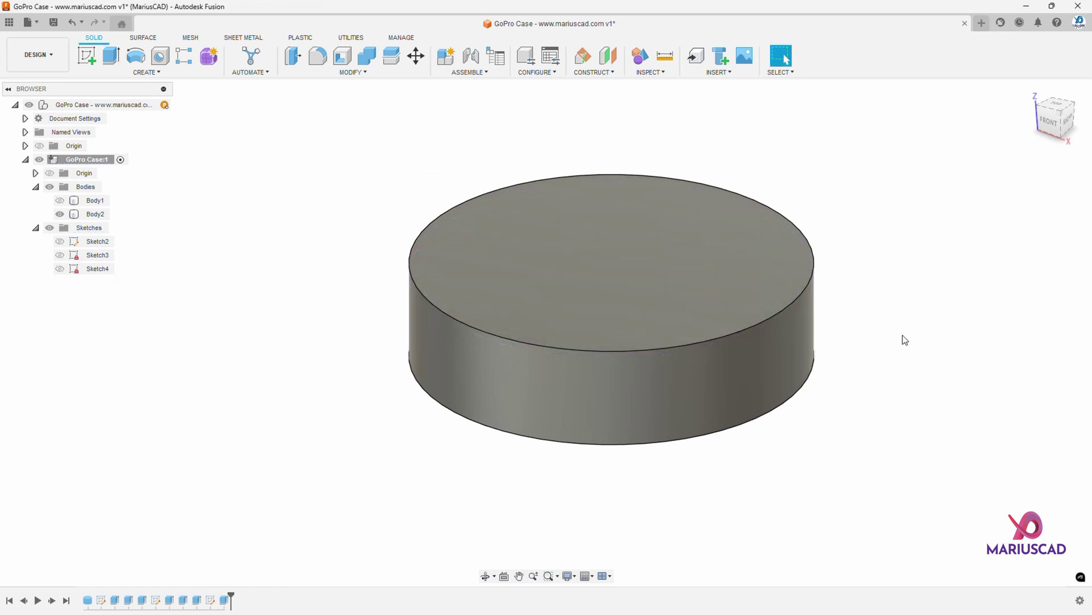
pyautogui.keyDown('shift'); pyautogui.moveTo(829, 354); pyautogui.dragTo(859, 352, button='middle'); pyautogui.keyUp('shift')
pyautogui.press('Escape')
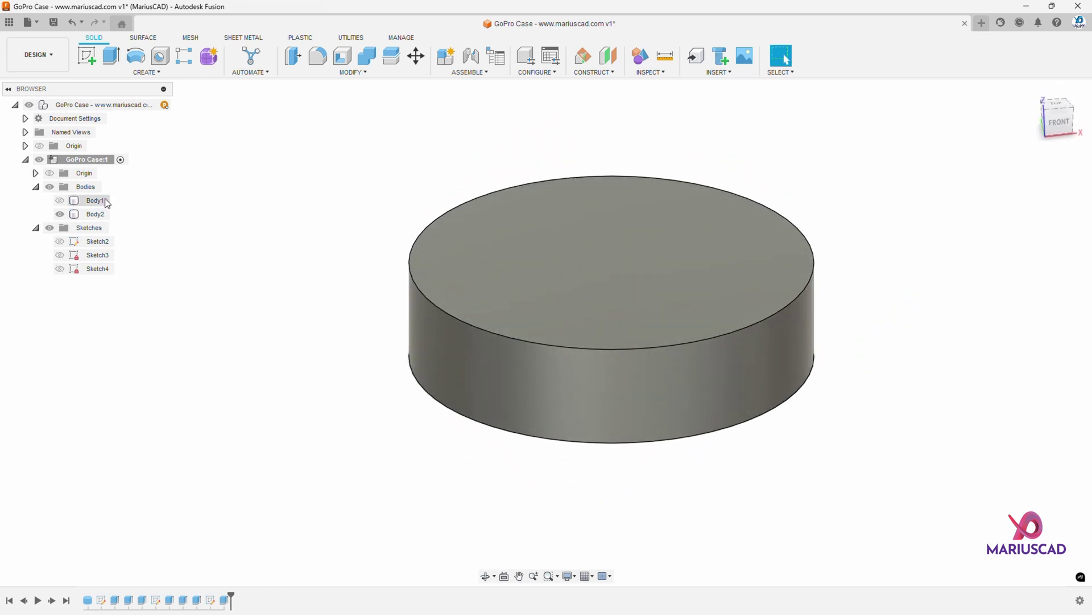
pyautogui.keyDown('shift'); pyautogui.moveTo(569, 136); pyautogui.dragTo(713, 149, button='middle'); pyautogui.keyUp('shift')
pyautogui.click(647, 73)
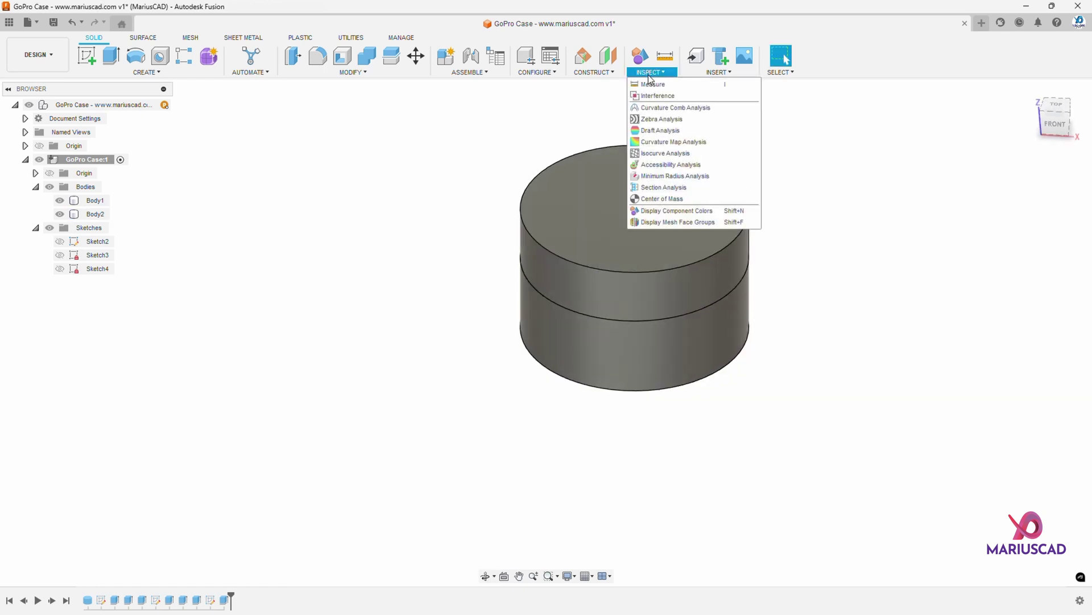
pyautogui.click(665, 187)
pyautogui.scroll(-5, 561, 316)
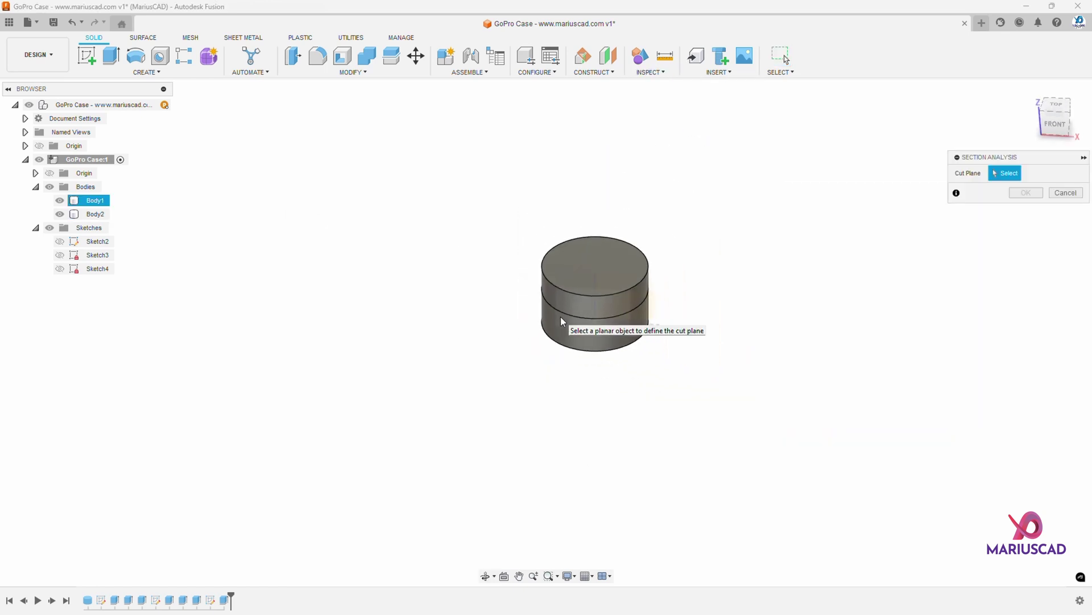
pyautogui.click(605, 299)
pyautogui.scroll(5, 586, 326)
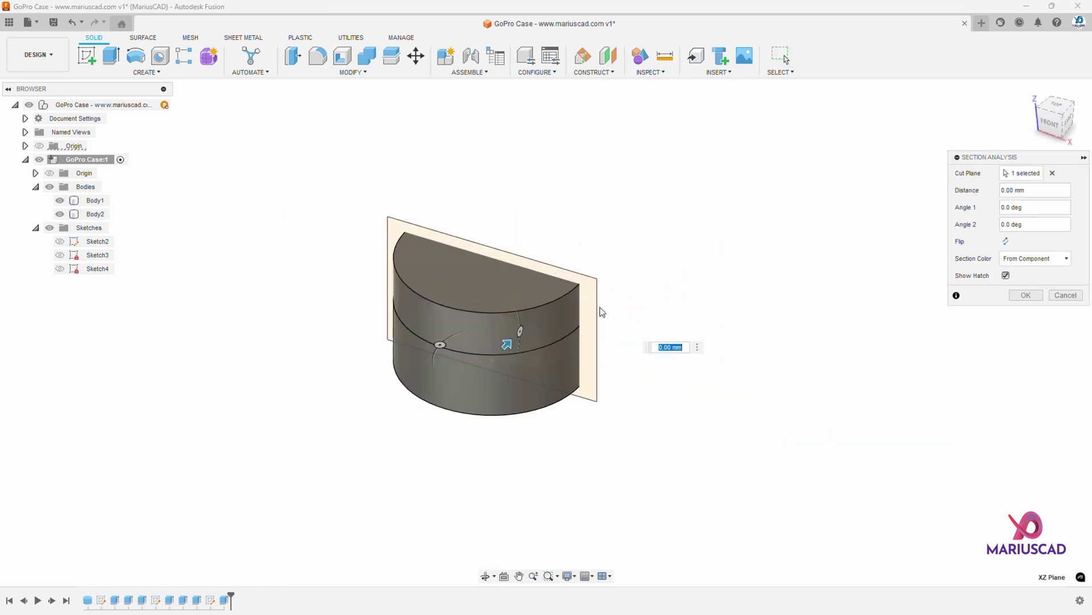
pyautogui.keyDown('shift'); pyautogui.moveTo(441, 319); pyautogui.dragTo(370, 316, button='middle'); pyautogui.keyUp('shift')
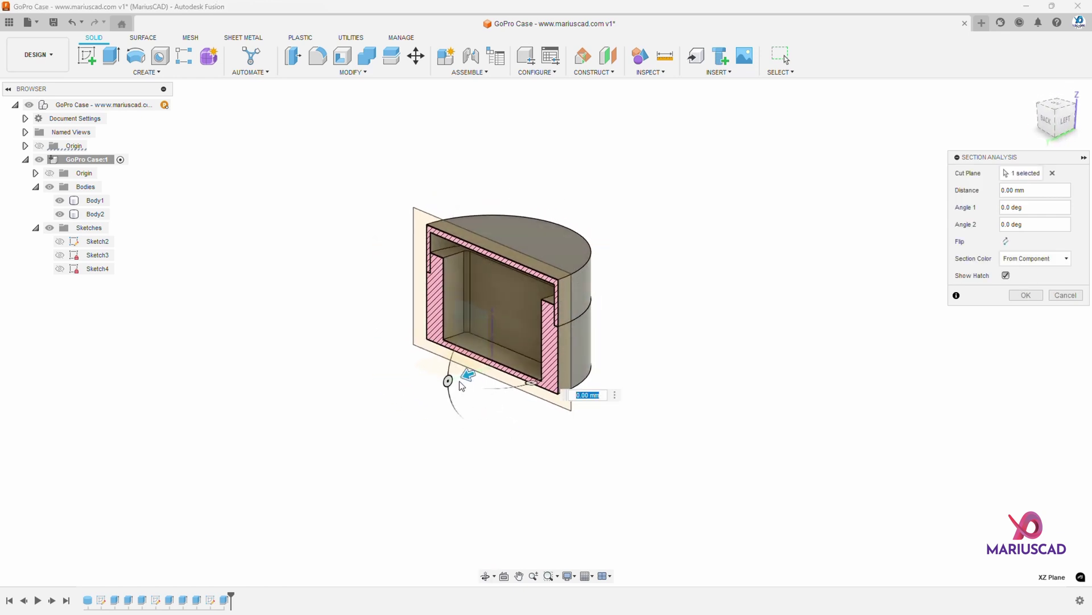
pyautogui.moveTo(468, 374); pyautogui.dragTo(403, 395)
pyautogui.press('Escape')
pyautogui.press('F6')
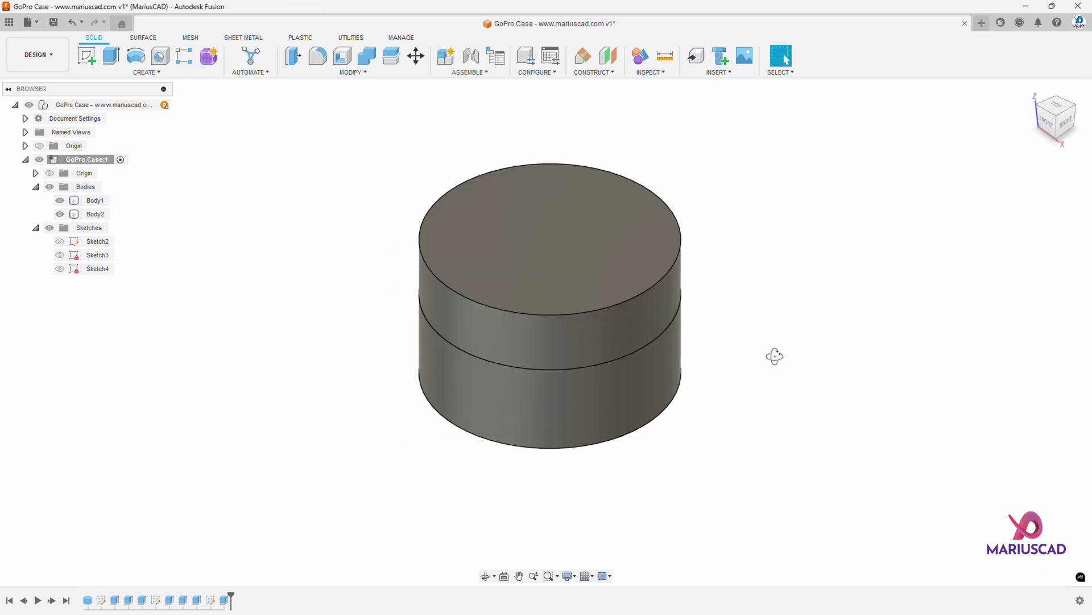
# - Fillet the case's top and bottom outer edges with a 4 mm radius
pyautogui.moveTo(773, 356)
pyautogui.keyDown('shift'); pyautogui.mouseDown(button='middle')
pyautogui.moveTo(785, 327)
pyautogui.moveTo(786, 342)
pyautogui.mouseUp(button='middle'); pyautogui.keyUp('shift')
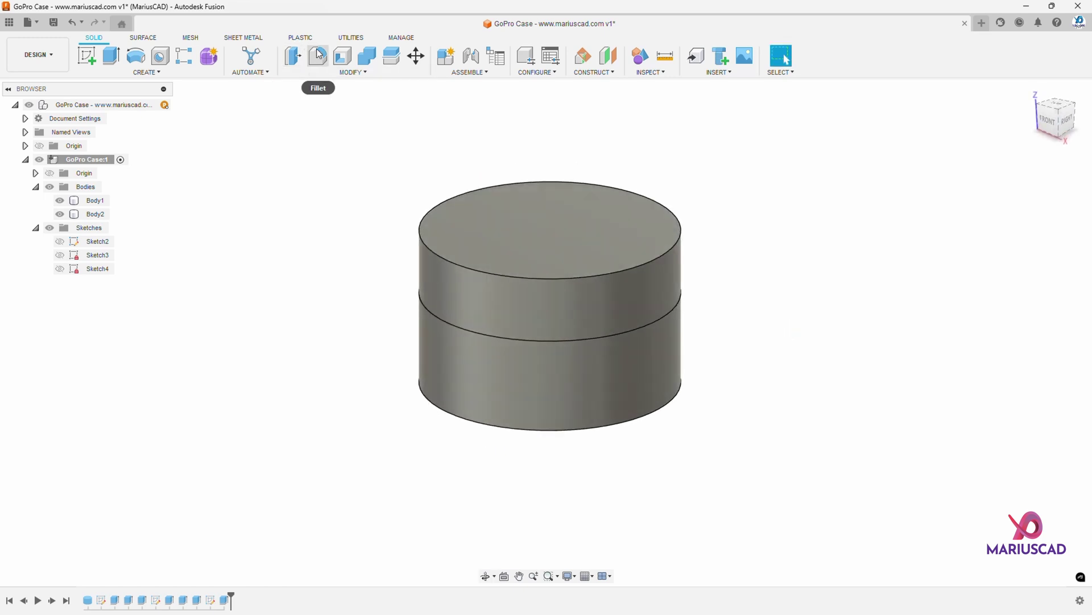
pyautogui.click(318, 54)
pyautogui.click(683, 230)
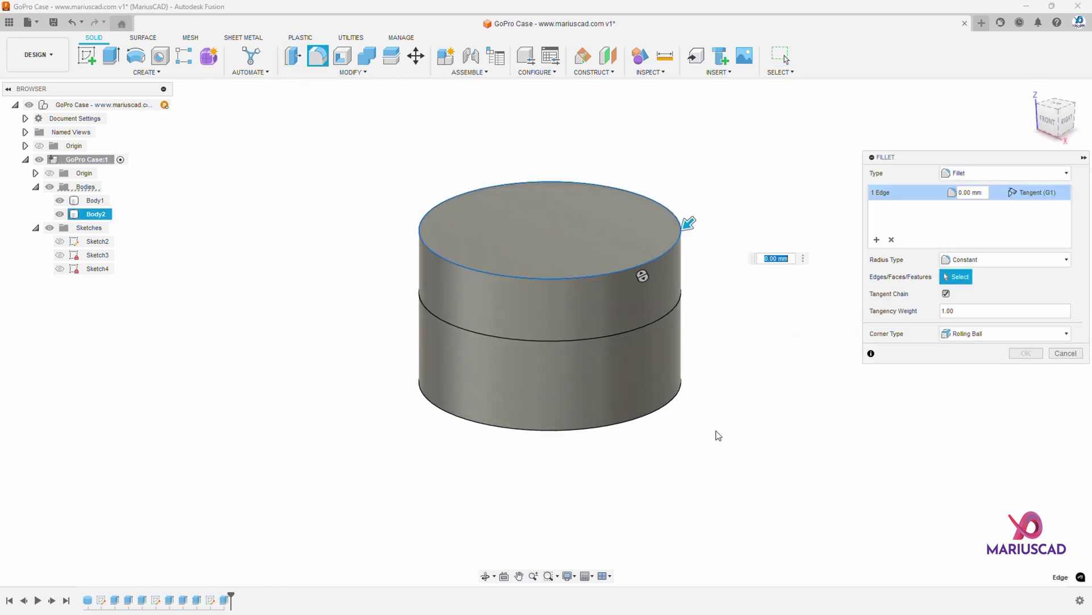
pyautogui.click(667, 408)
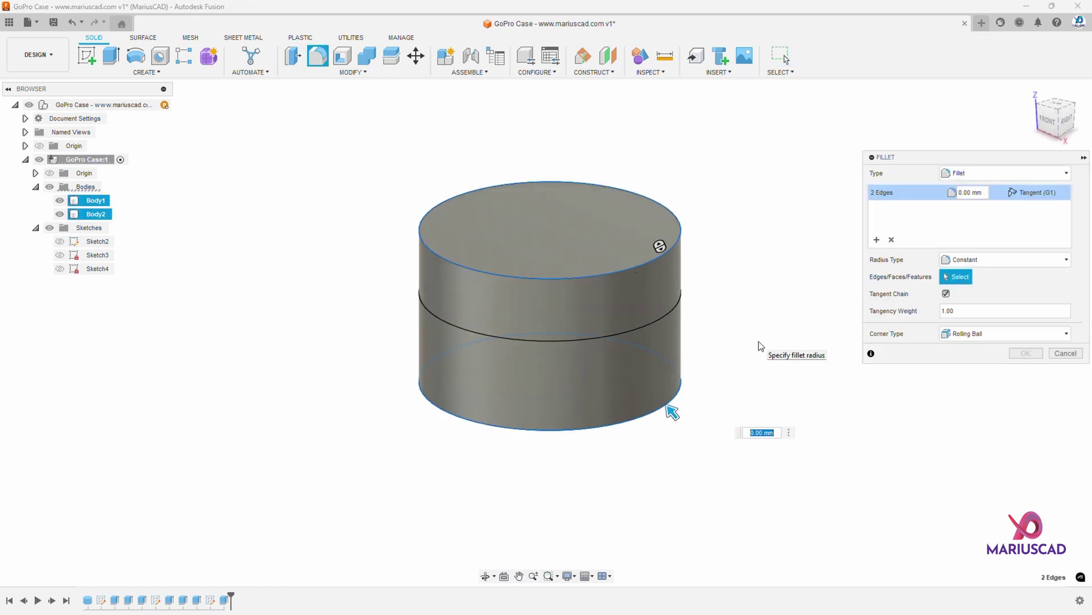
pyautogui.write('1')
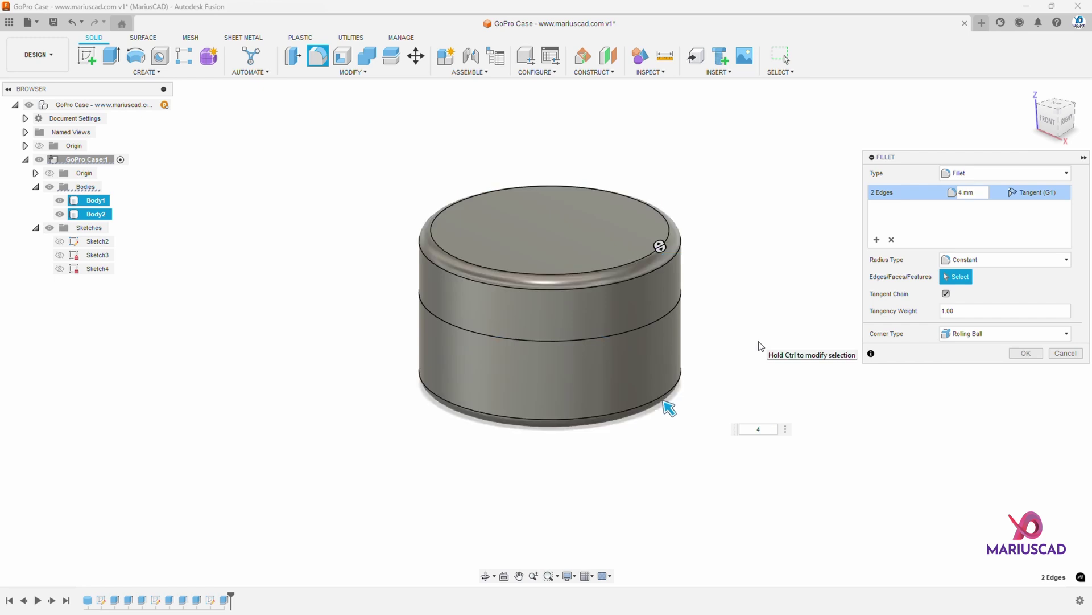
pyautogui.press('Return')
pyautogui.keyDown('shift'); pyautogui.moveTo(753, 324); pyautogui.dragTo(707, 217, button='middle'); pyautogui.keyUp('shift')
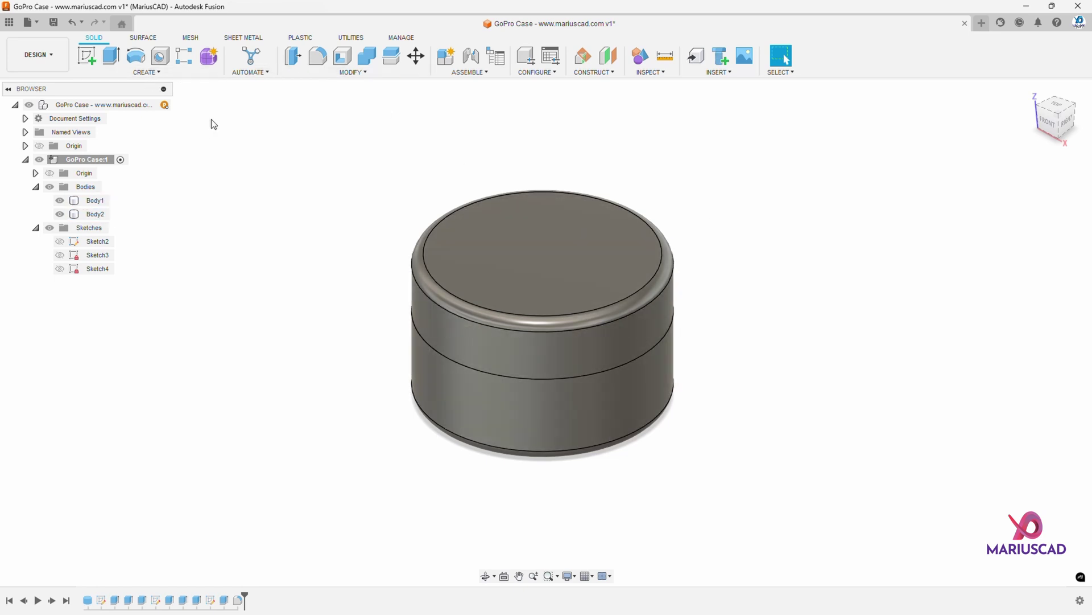
# - Start a coil on the case's bottom face, centred, with a 90 mm diameter
pyautogui.click(147, 72)
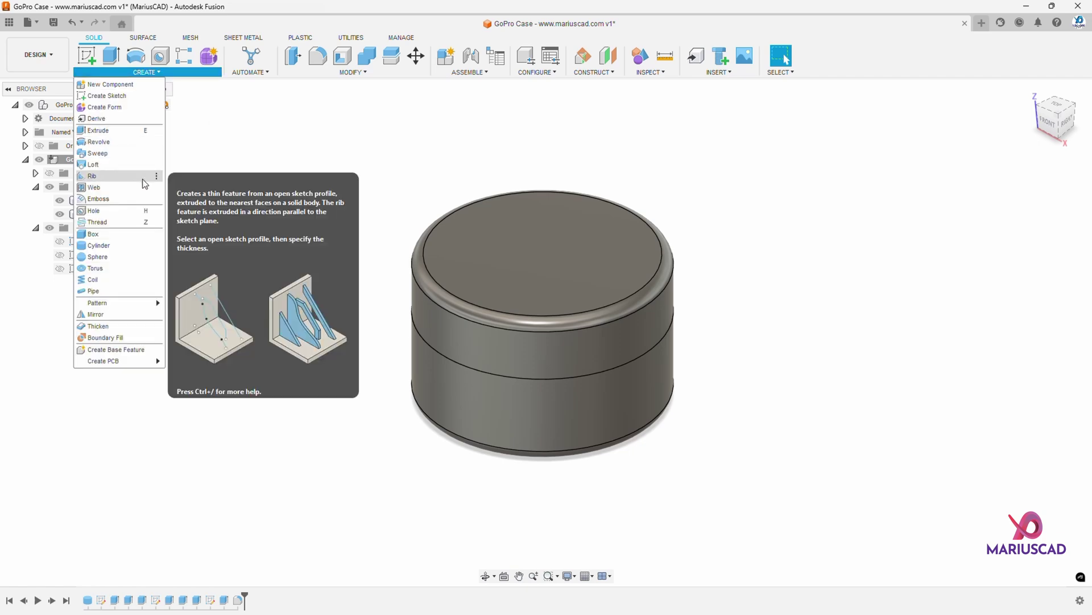
pyautogui.click(125, 277)
pyautogui.keyDown('shift'); pyautogui.moveTo(145, 280); pyautogui.dragTo(602, 382, button='middle'); pyautogui.keyUp('shift')
pyautogui.click(617, 385)
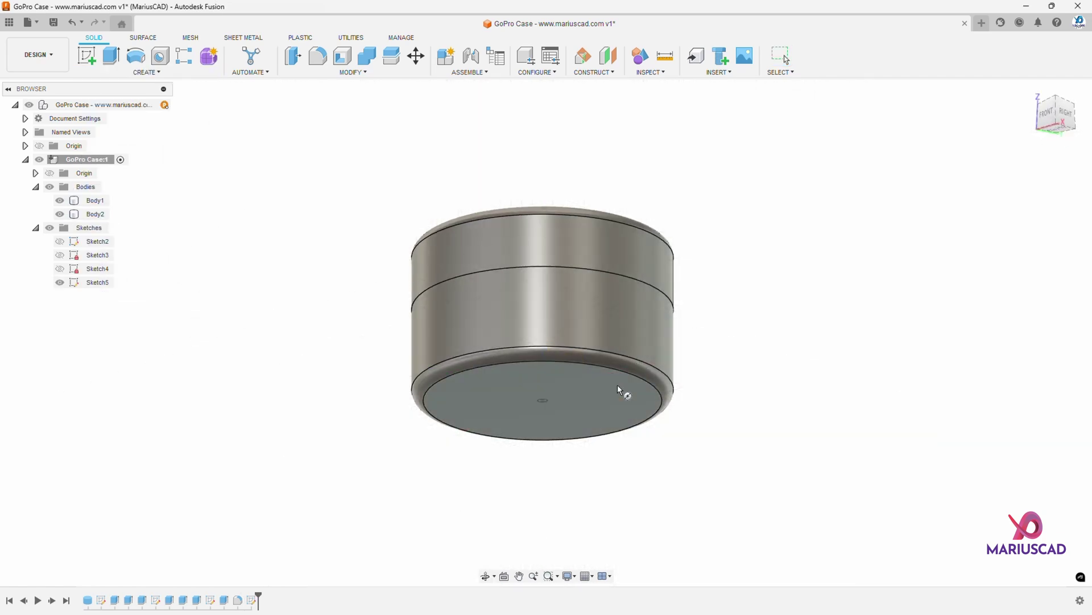
pyautogui.click(543, 400)
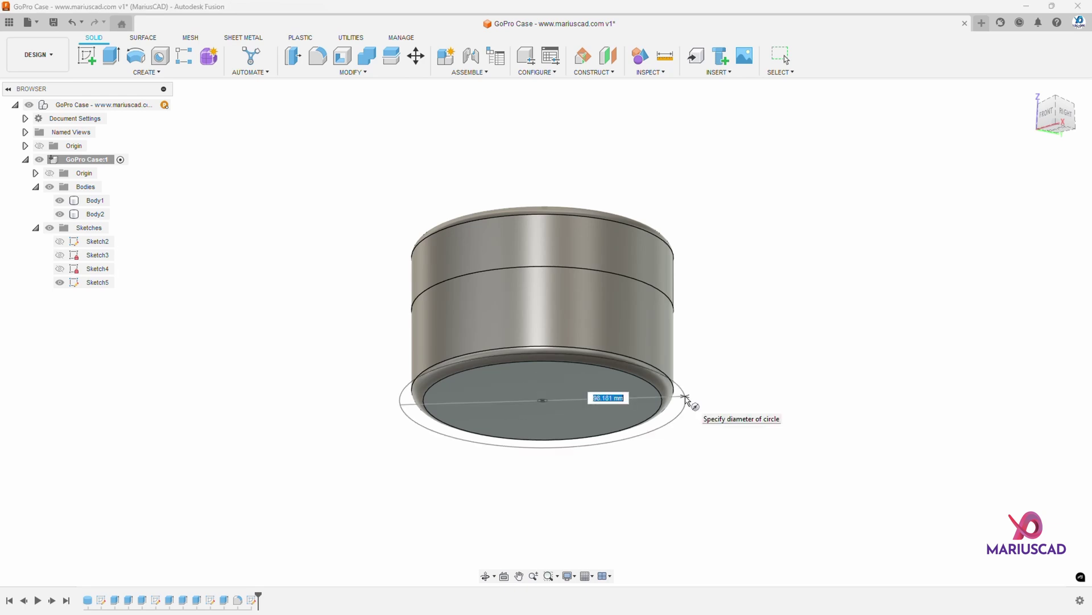
pyautogui.write('90')
pyautogui.press('Return')
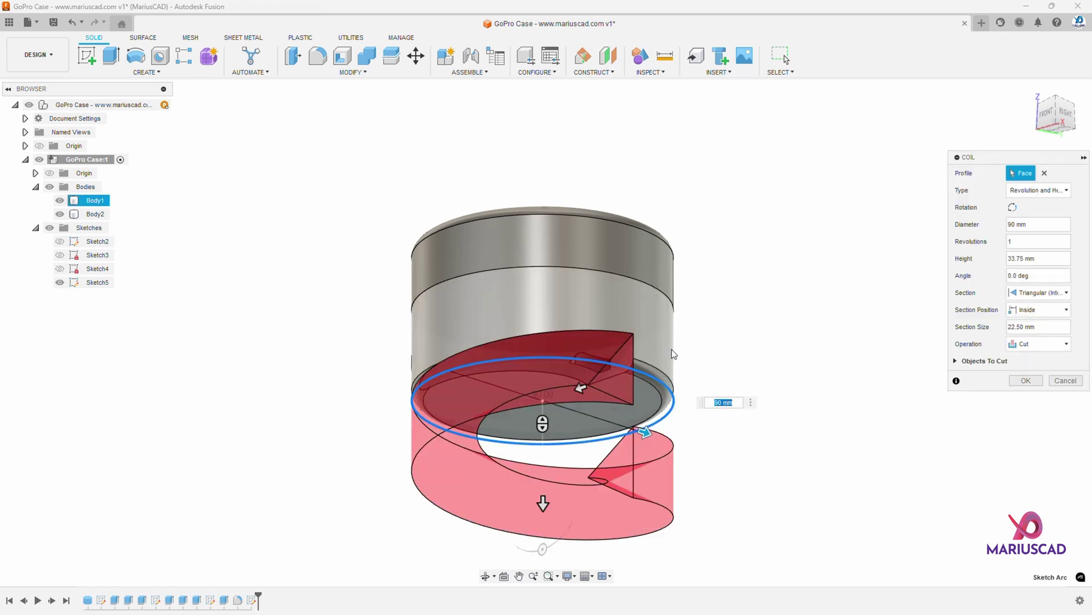
# - Set coil height -57, Triangular (Internal) section inside, size 1, and cut the groove
pyautogui.keyDown('shift'); pyautogui.moveTo(673, 353); pyautogui.dragTo(570, 502, button='middle'); pyautogui.keyUp('shift')
pyautogui.moveTo(542, 508); pyautogui.dragTo(542, 266)
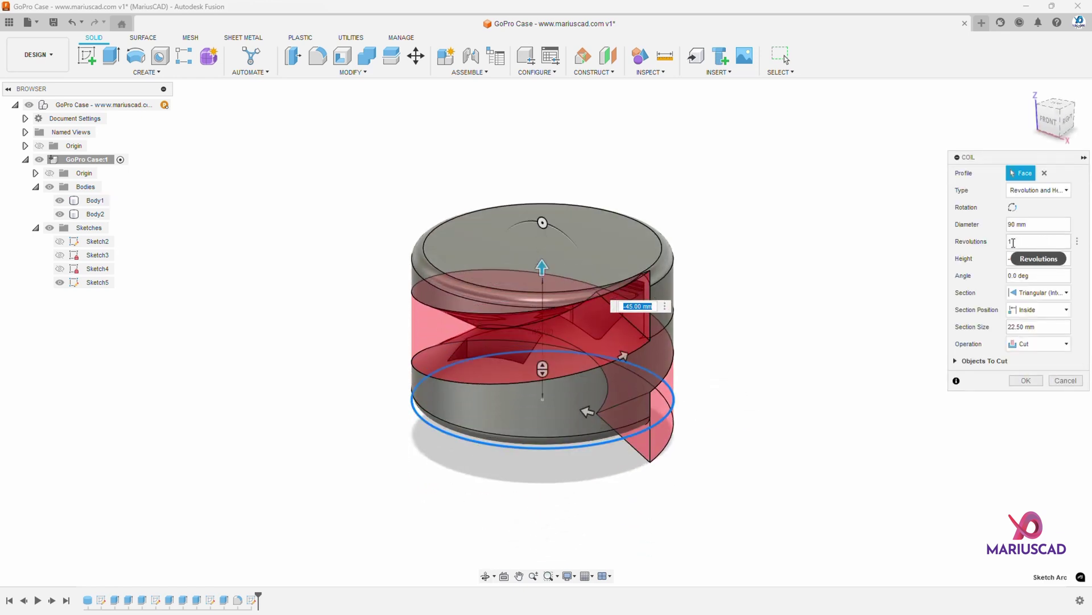
pyautogui.click(1033, 259)
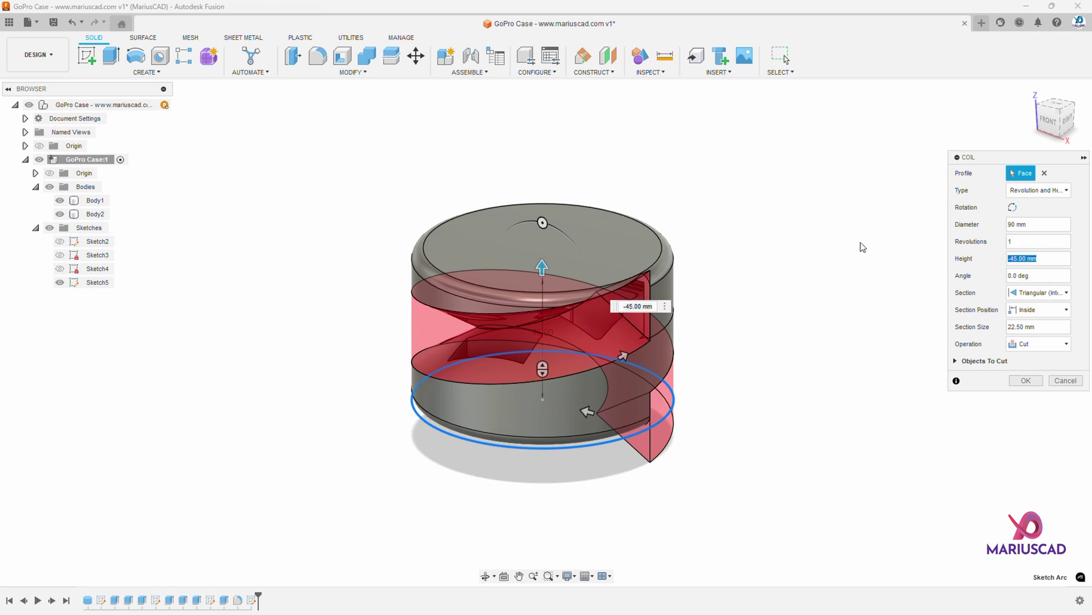
pyautogui.write('-57')
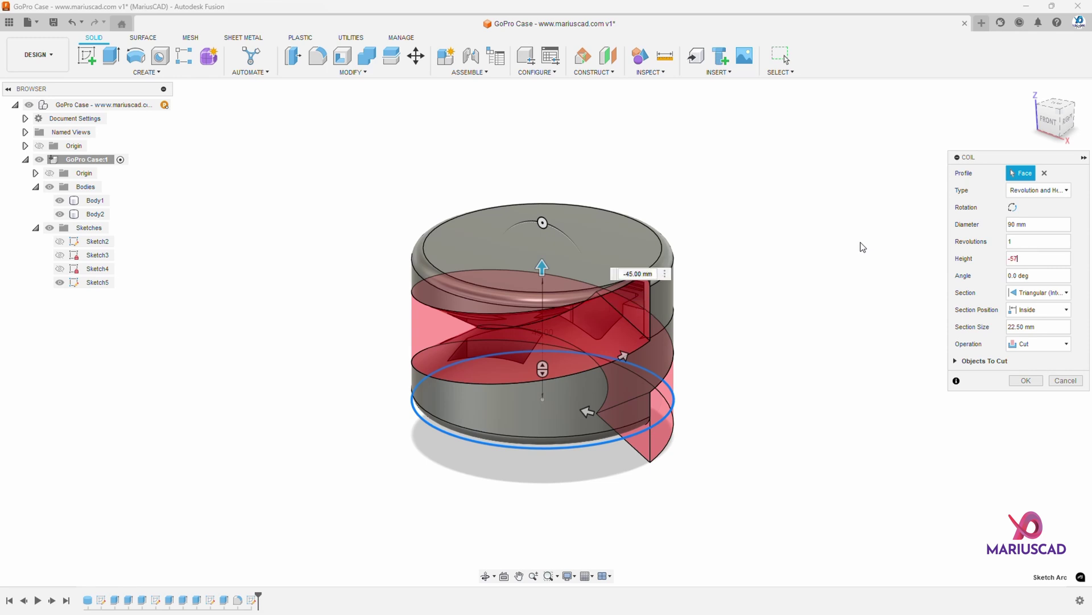
pyautogui.click(1038, 293)
pyautogui.click(1045, 342)
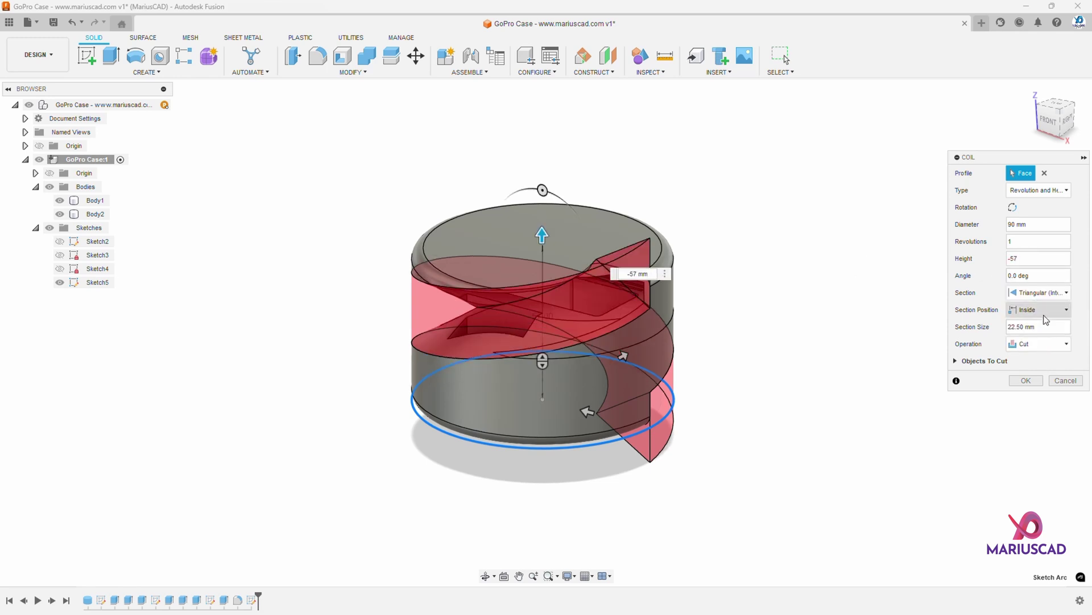
pyautogui.click(1045, 310)
pyautogui.click(1047, 323)
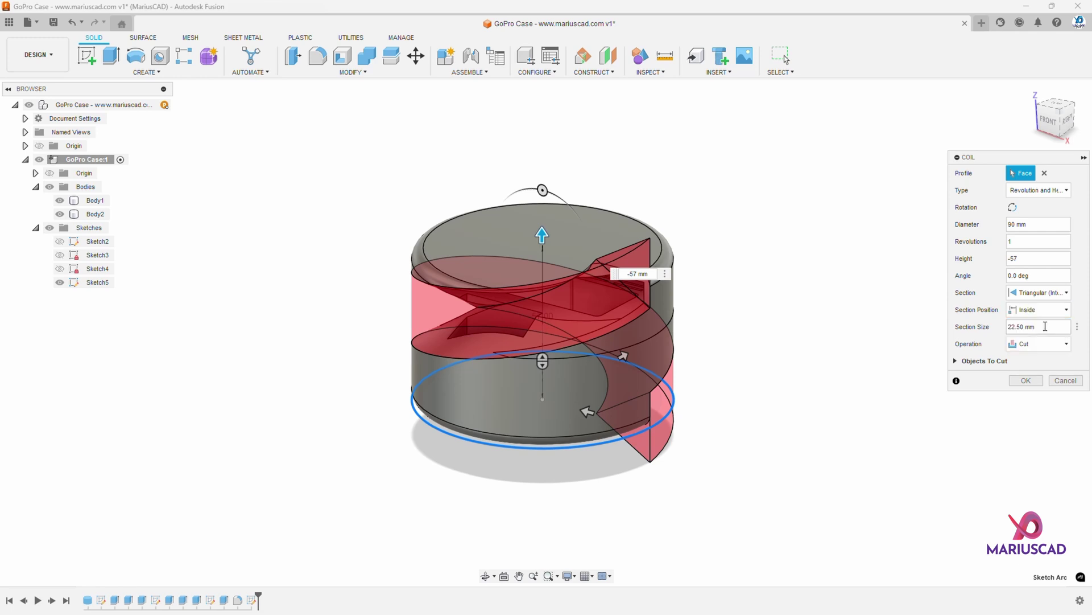
pyautogui.click(1008, 327)
pyautogui.write('1')
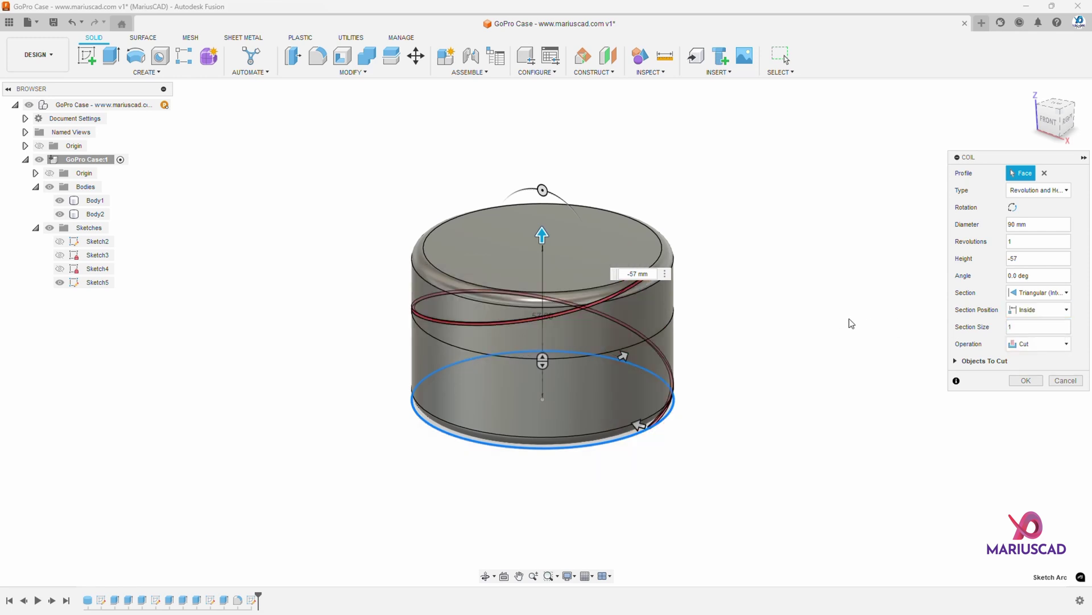
pyautogui.click(1029, 380)
pyautogui.keyDown('shift'); pyautogui.moveTo(733, 401); pyautogui.dragTo(682, 405, button='middle'); pyautogui.keyUp('shift')
pyautogui.click(664, 466)
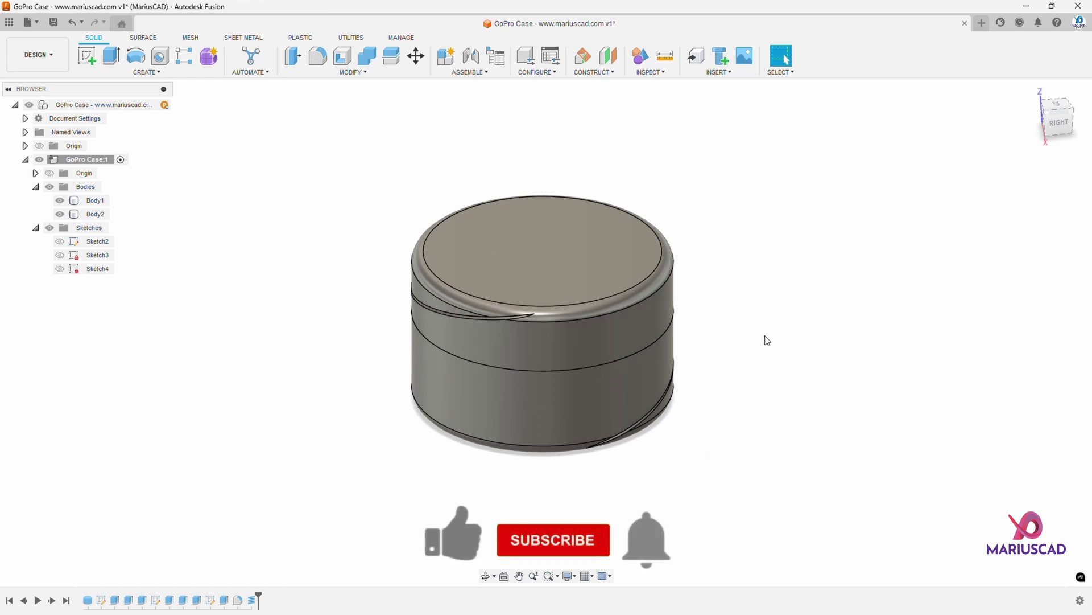
# - Start a second coil centred on the bottom face with a 90 mm diameter
pyautogui.click(156, 72)
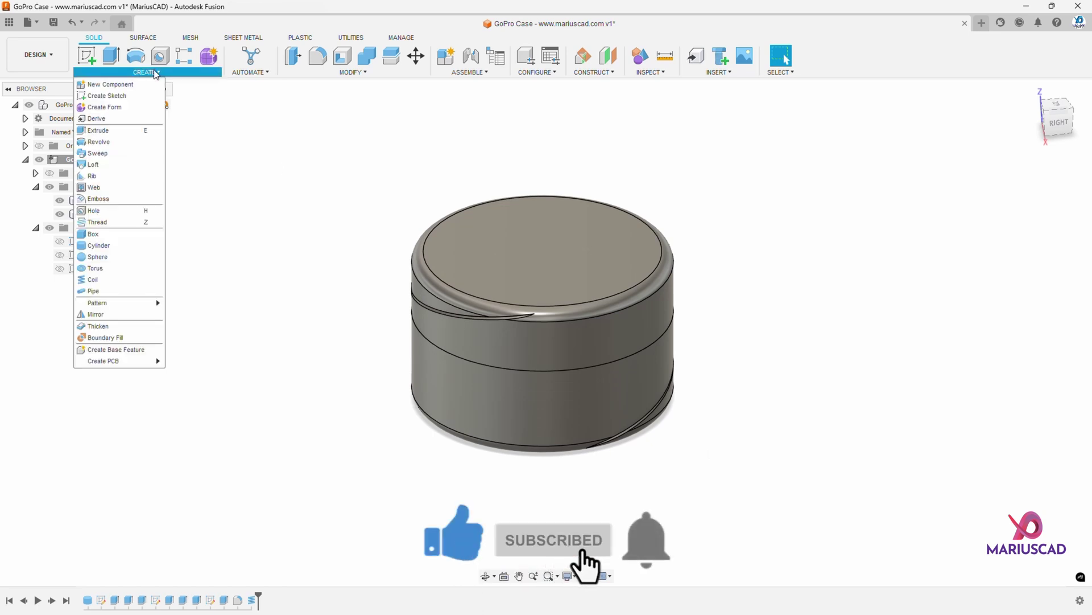
pyautogui.click(112, 281)
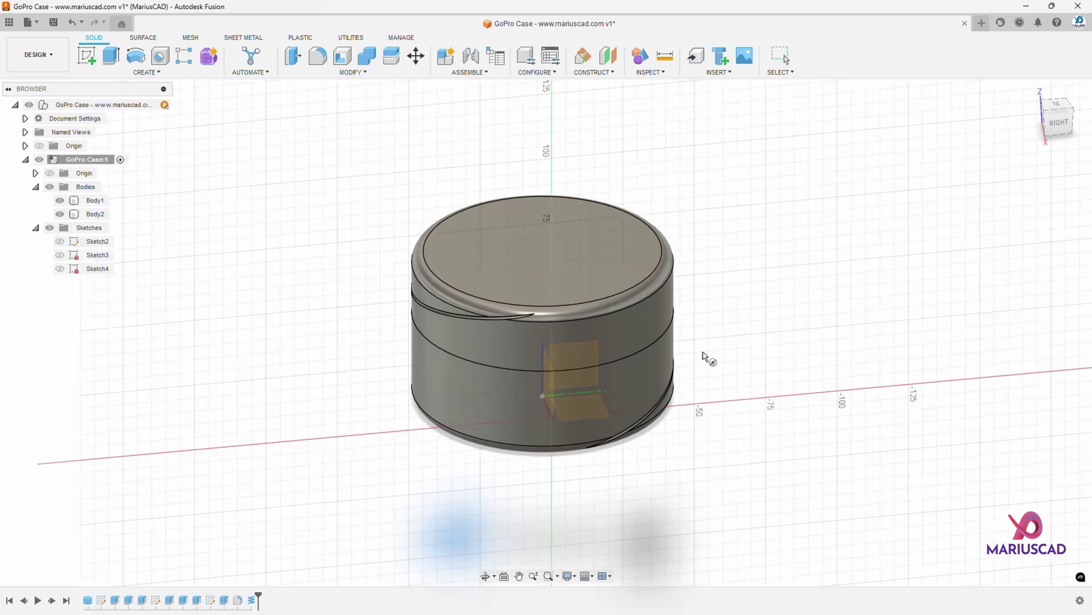
pyautogui.keyDown('shift'); pyautogui.moveTo(751, 373); pyautogui.dragTo(589, 407, button='middle'); pyautogui.keyUp('shift')
pyautogui.click(603, 404)
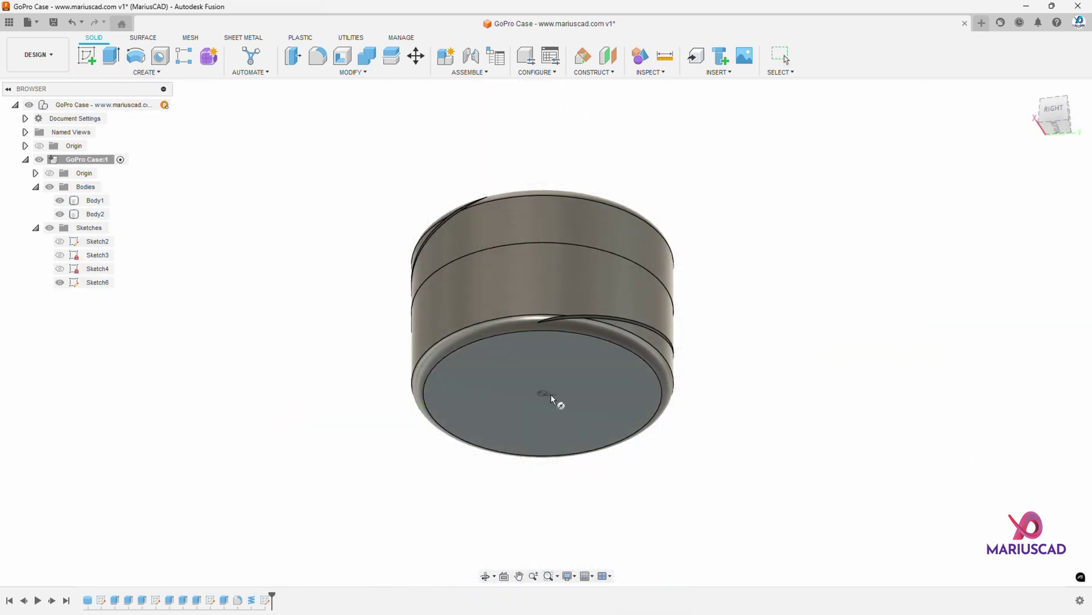
pyautogui.click(543, 394)
pyautogui.write('90')
pyautogui.press('Return')
# - Set height -57, triangular internal section size 1, reverse the rotation, and cut
pyautogui.click(1052, 258)
pyautogui.write('-57')
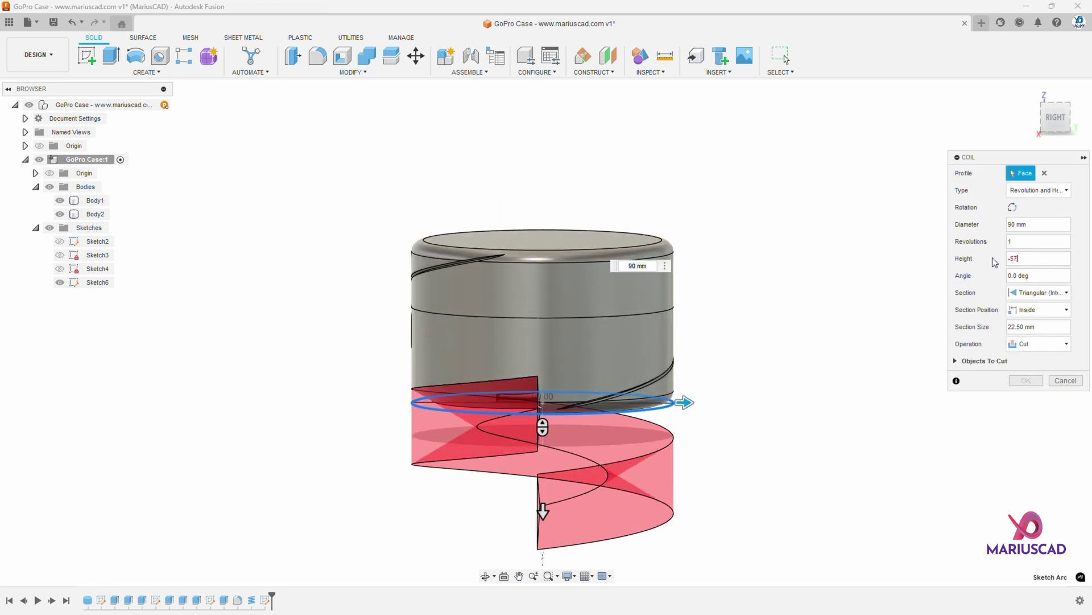
pyautogui.click(1026, 292)
pyautogui.click(1050, 343)
pyautogui.moveTo(1052, 326); pyautogui.dragTo(1002, 332)
pyautogui.write('1')
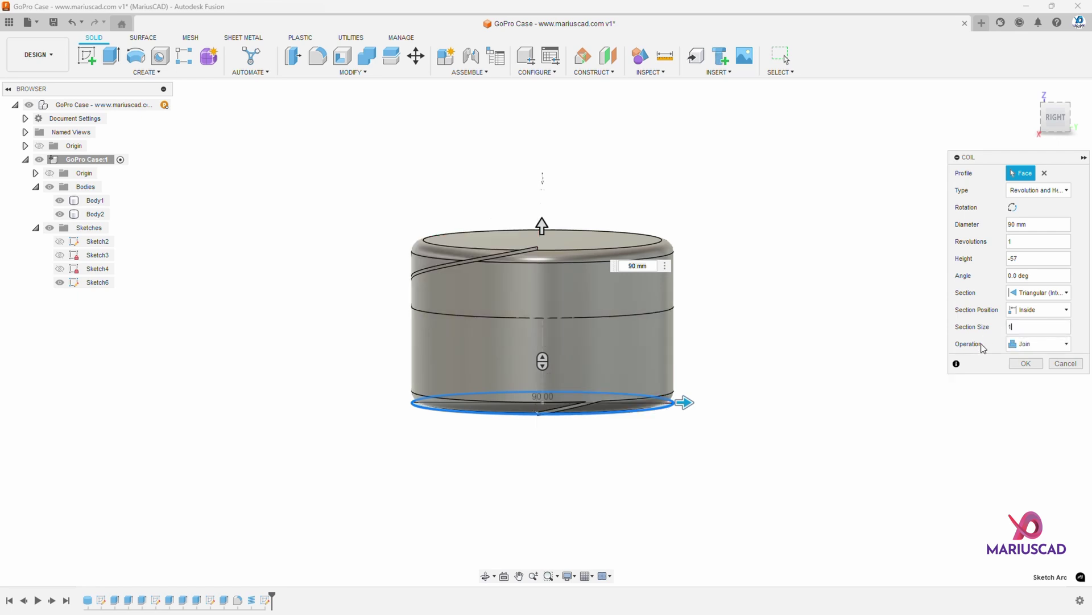
pyautogui.keyDown('shift'); pyautogui.moveTo(820, 356); pyautogui.dragTo(854, 353, button='middle'); pyautogui.keyUp('shift')
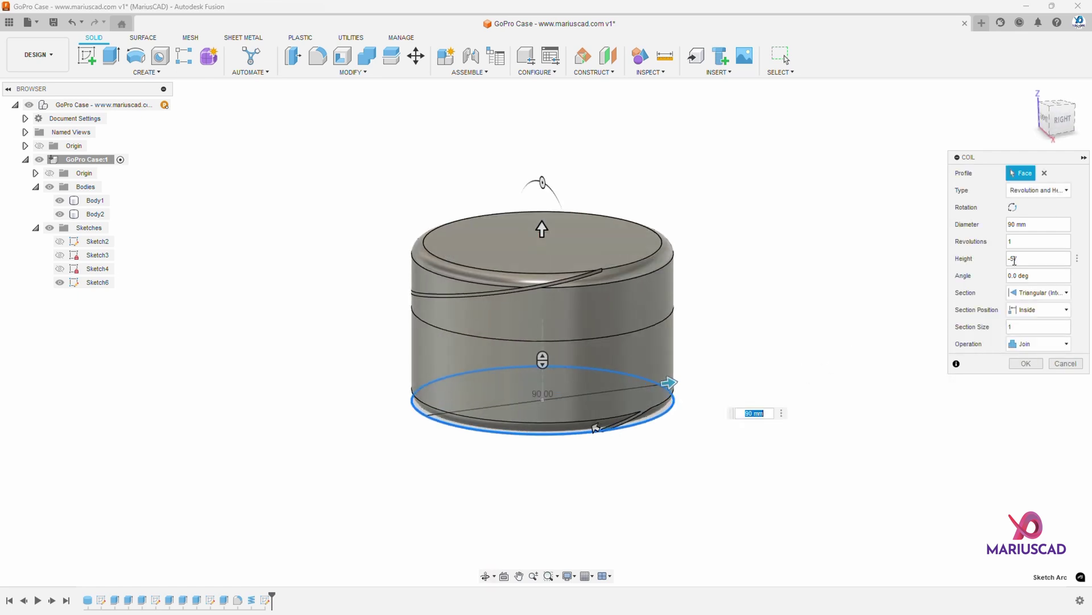
pyautogui.click(1013, 208)
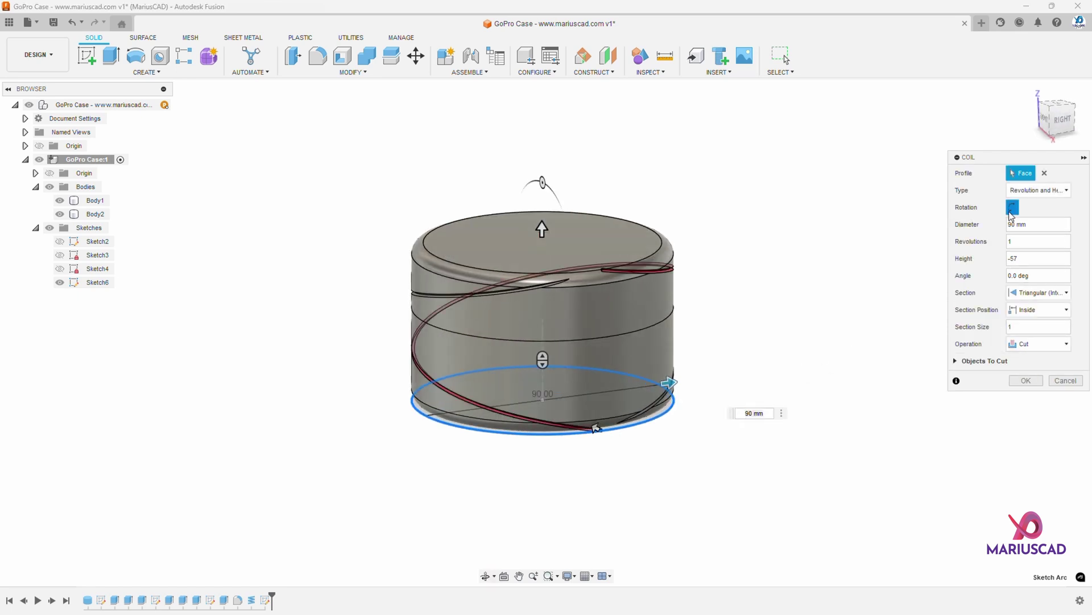
pyautogui.click(1026, 363)
pyautogui.keyDown('shift'); pyautogui.moveTo(646, 385); pyautogui.dragTo(517, 365, button='middle'); pyautogui.keyUp('shift')
pyautogui.moveTo(518, 366); pyautogui.dragTo(645, 378)
# - Start a circular pattern and select both coil features from the timeline
pyautogui.press('Escape')
pyautogui.click(148, 72)
pyautogui.moveTo(133, 307)
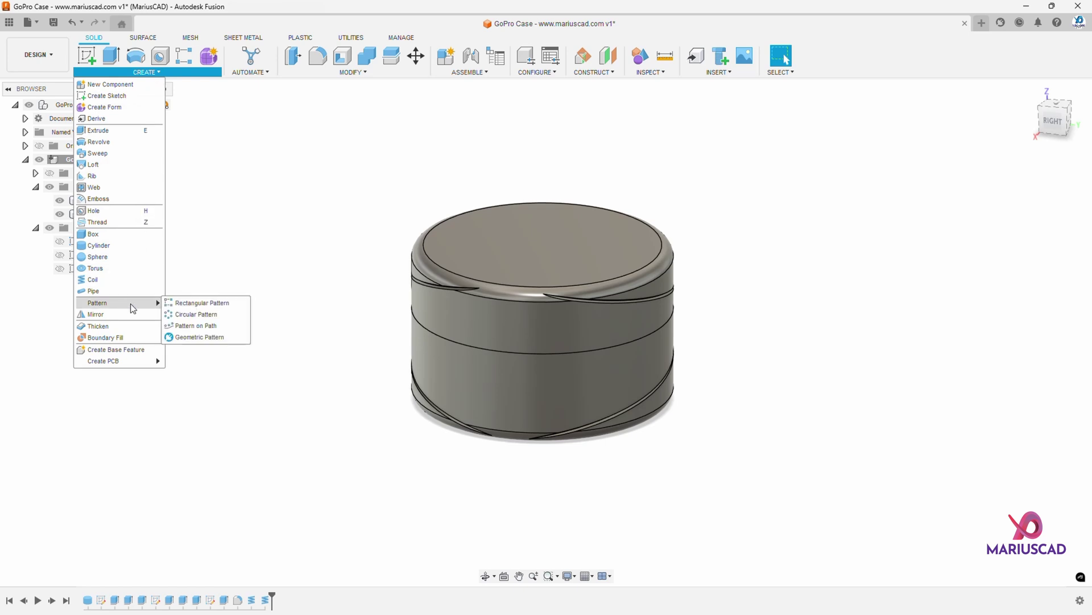
pyautogui.click(188, 314)
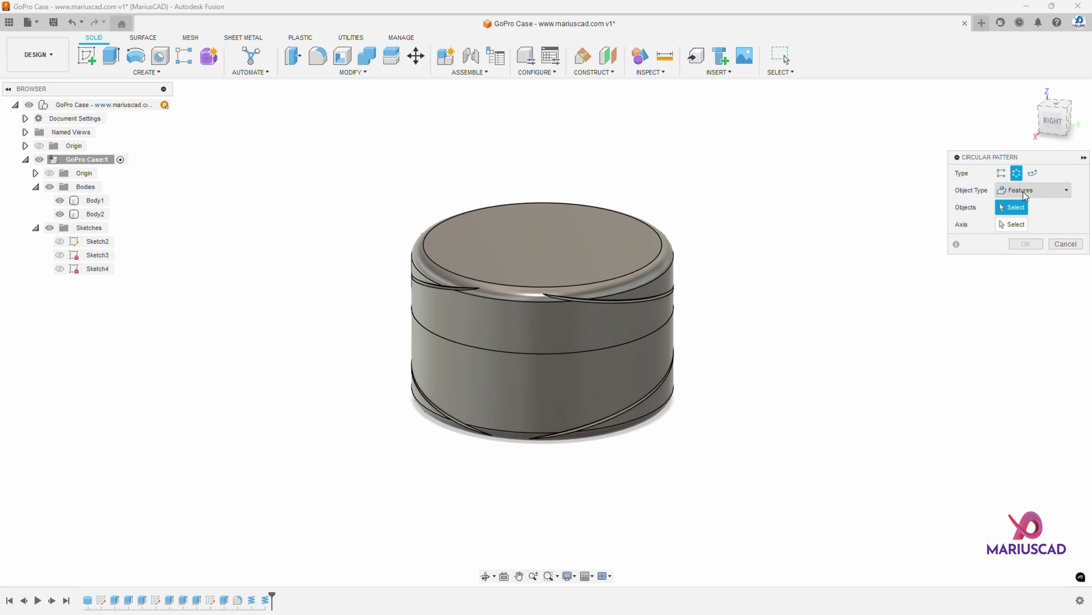
pyautogui.click(266, 600)
pyautogui.keyDown('shift'); pyautogui.click(258, 599); pyautogui.keyUp('shift')
pyautogui.click(1019, 224)
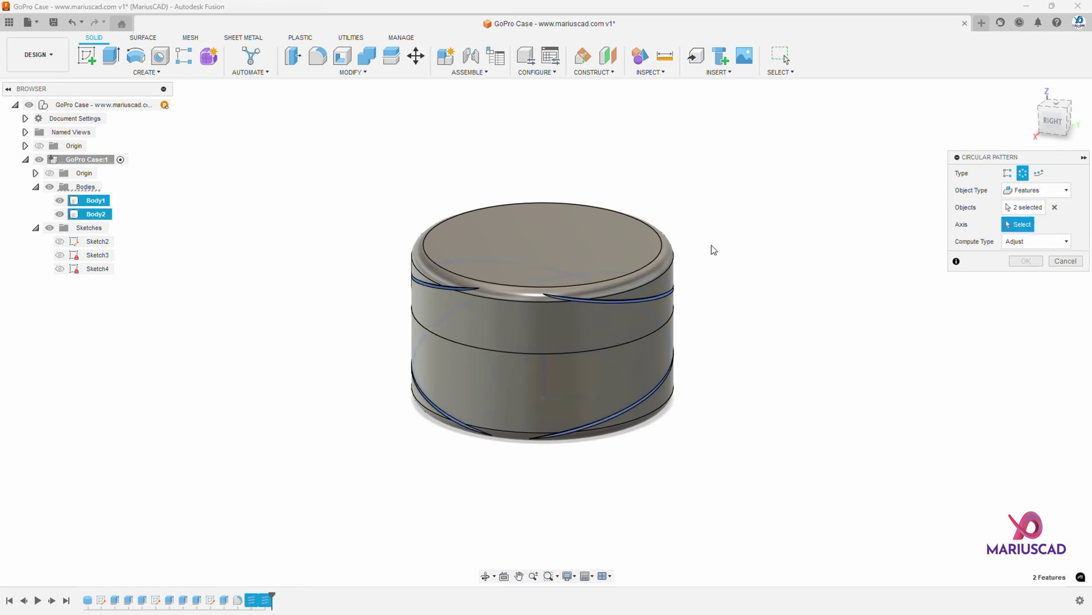
# - Pattern the coils six times around the vertical Z axis
pyautogui.scroll(-5, 588, 266)
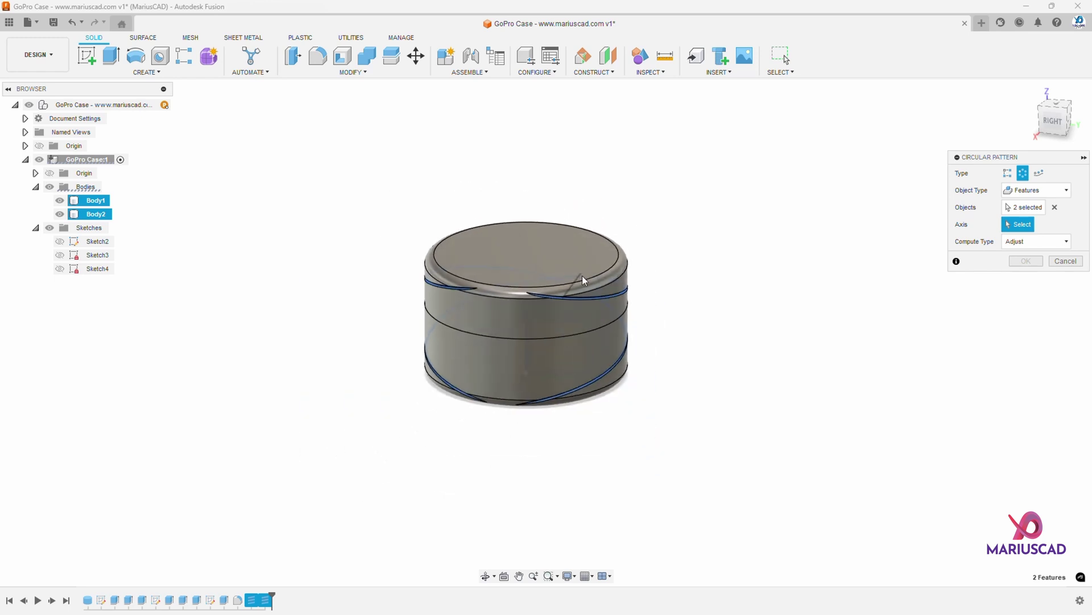
pyautogui.scroll(-2, 629, 346)
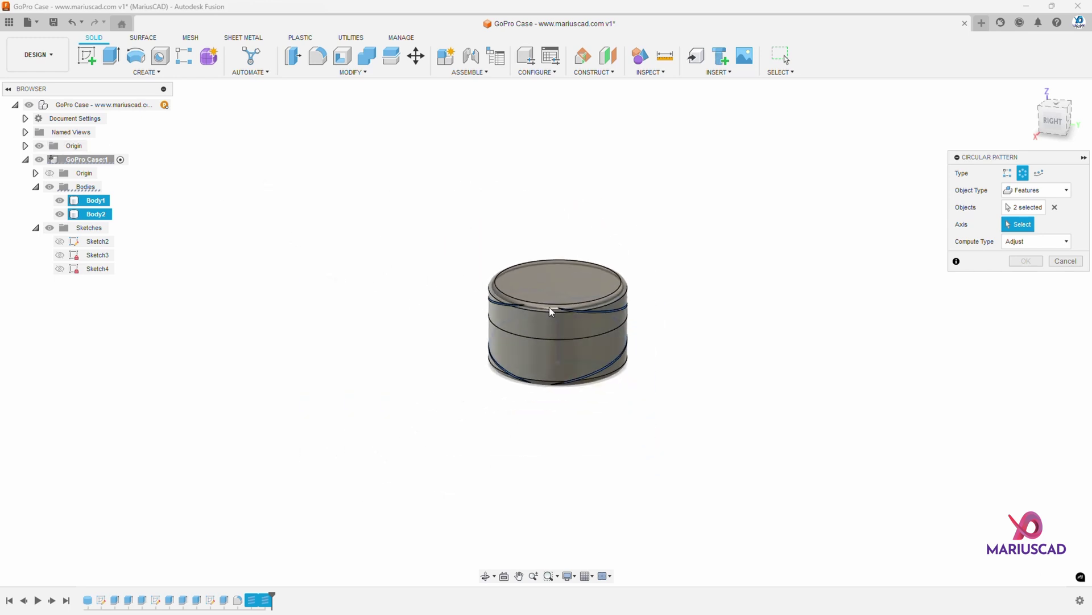
pyautogui.scroll(2, 551, 310)
pyautogui.scroll(-6, 552, 313)
pyautogui.keyDown('shift'); pyautogui.moveTo(552, 313); pyautogui.dragTo(551, 386, button='middle'); pyautogui.keyUp('shift')
pyautogui.click(554, 275)
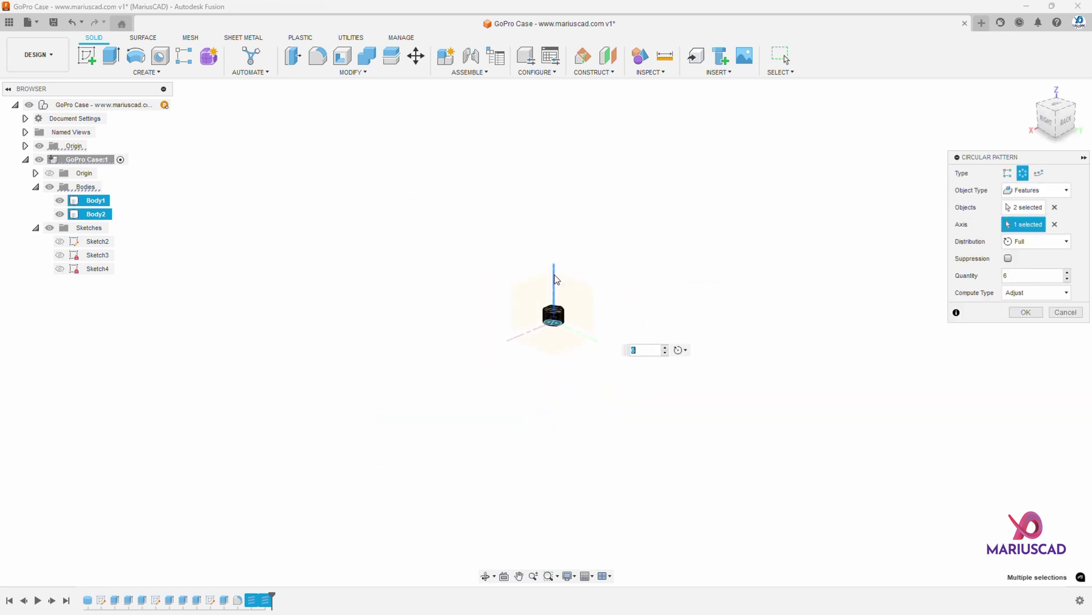
pyautogui.scroll(5, 555, 289)
pyautogui.keyDown('shift'); pyautogui.moveTo(589, 387); pyautogui.dragTo(591, 392, button='middle'); pyautogui.keyUp('shift')
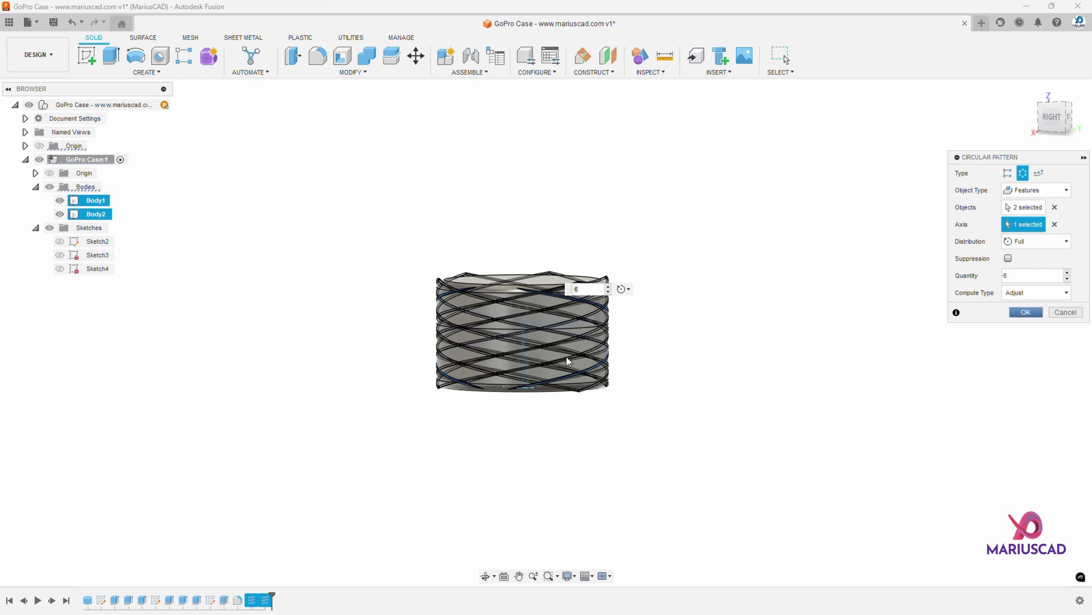
pyautogui.press('Return')
# - Orbit the knurled case and return to the home view to inspect it
pyautogui.keyDown('shift'); pyautogui.moveTo(739, 305); pyautogui.dragTo(593, 446, button='middle'); pyautogui.keyUp('shift')
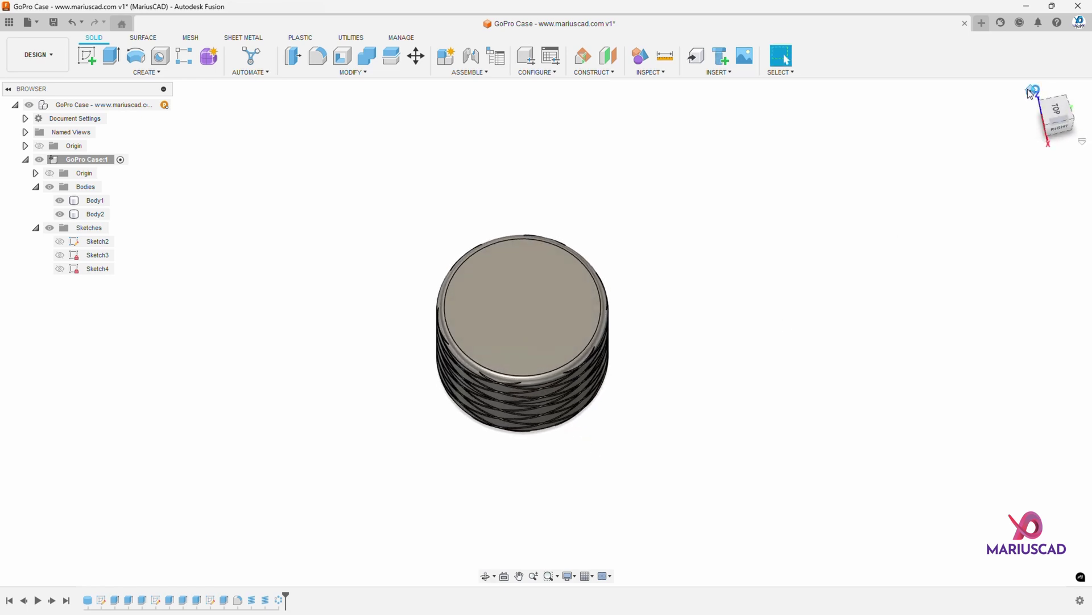
pyautogui.click(1031, 90)
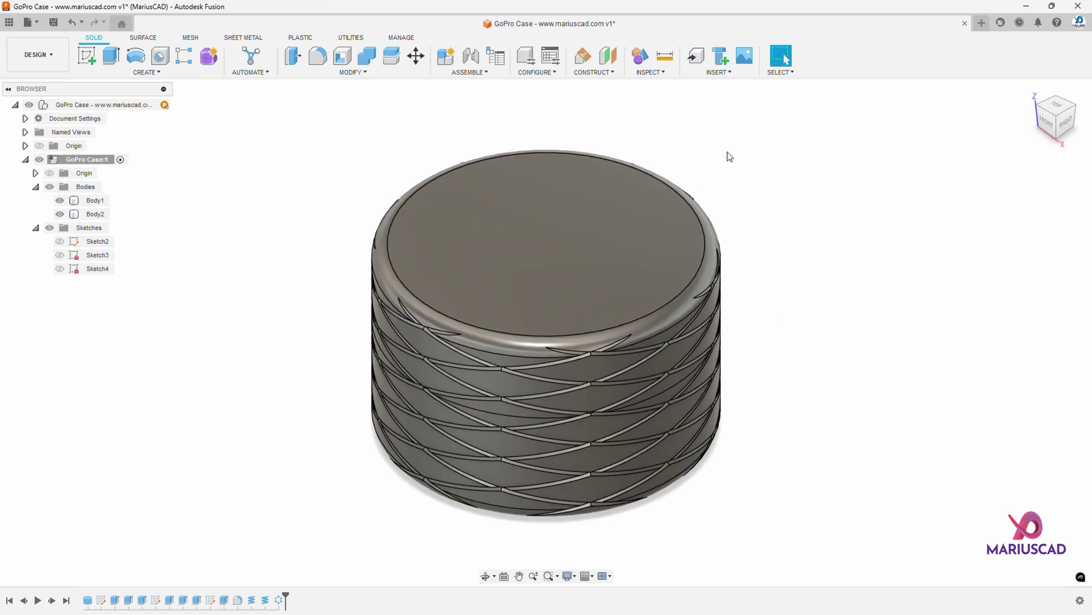
pyautogui.scroll(-4, 783, 212)
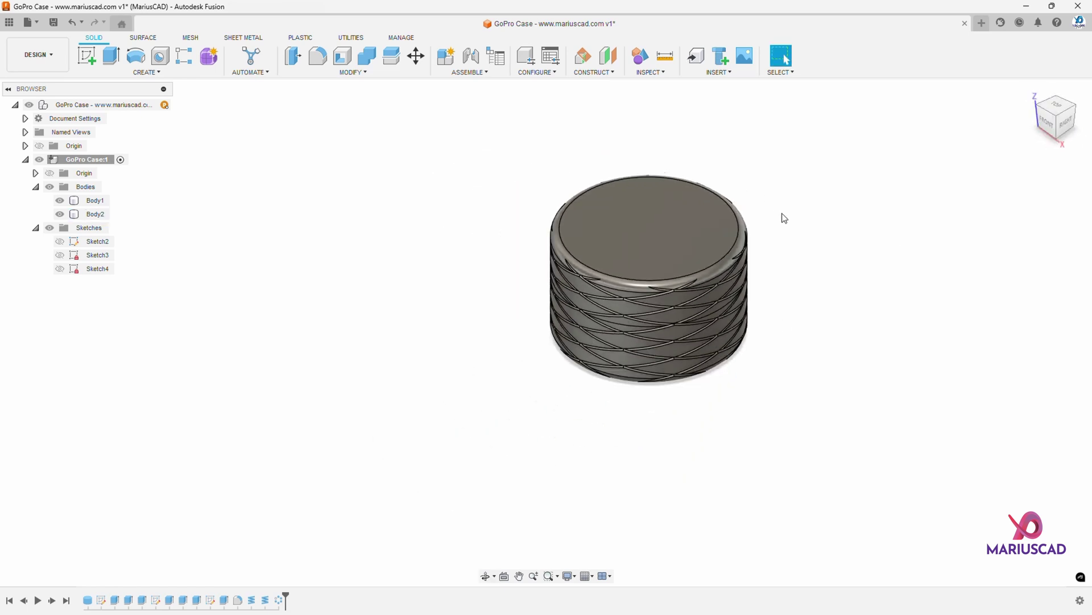
pyautogui.moveTo(784, 217); pyautogui.dragTo(730, 267, button='middle')
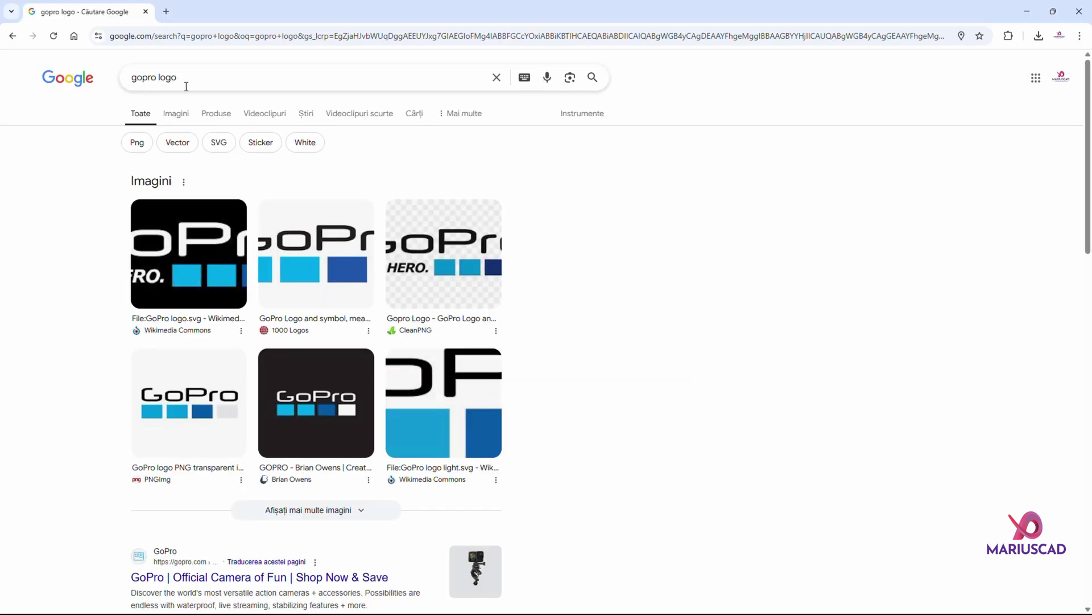
# - Switch the 'gopro logo' search to image results
pyautogui.click(176, 113)
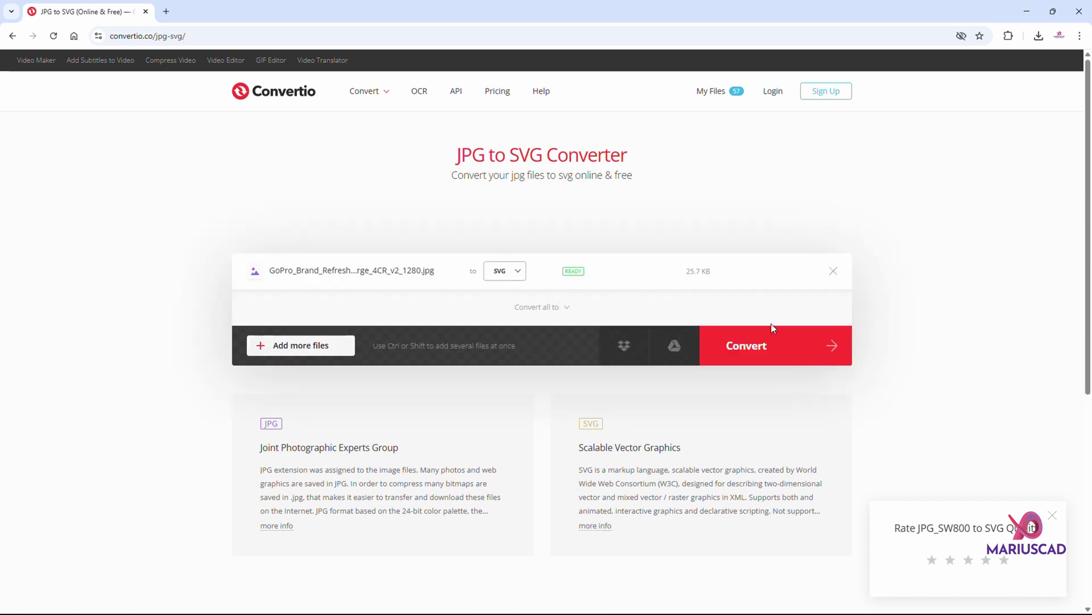
# - Convert the GoPro logo JPG to SVG and download the 2.39 KB result
pyautogui.click(788, 353)
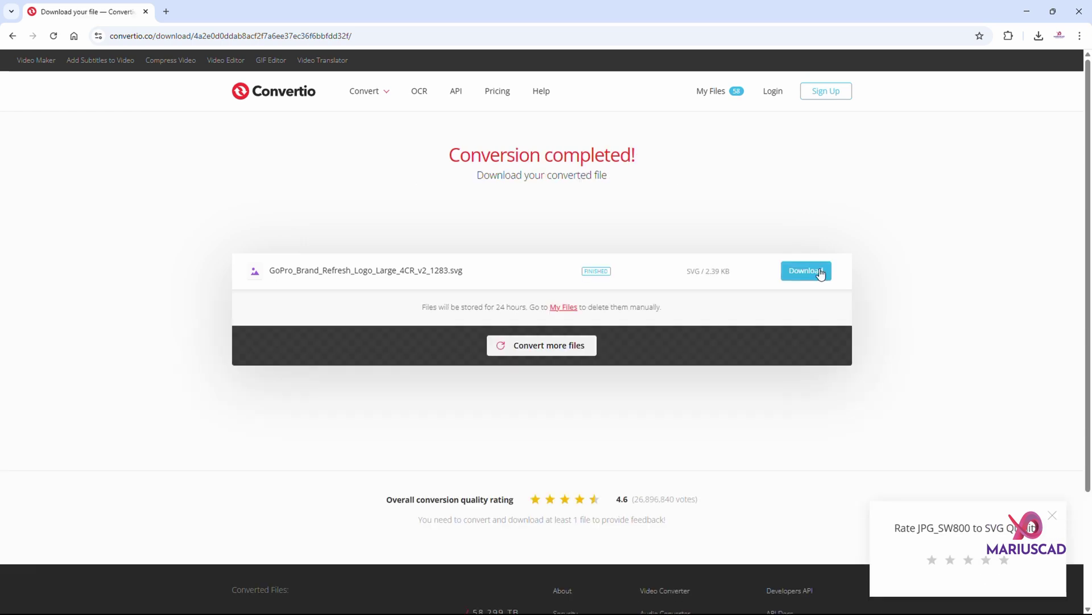
pyautogui.click(808, 272)
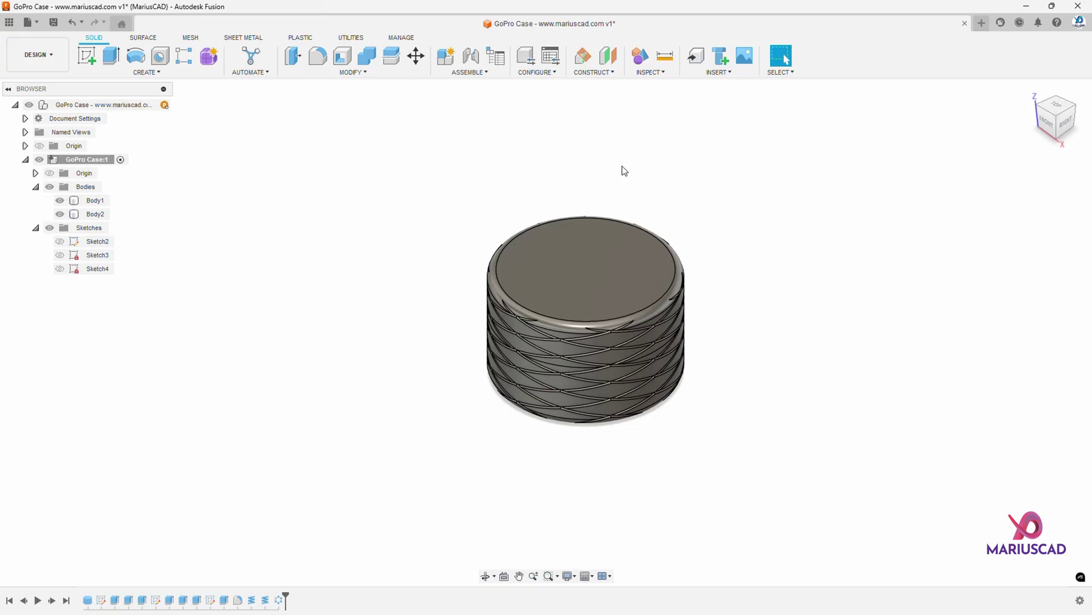
# - Sketch on the top face and insert the GoPro SVG, rotated 180° and moved into place
pyautogui.click(87, 55)
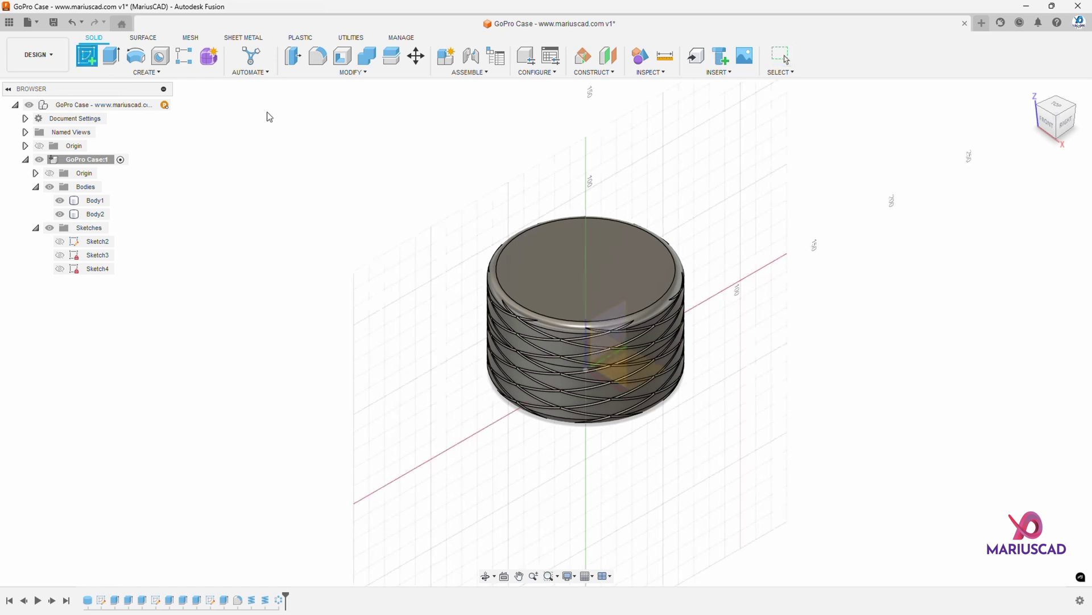
pyautogui.click(637, 262)
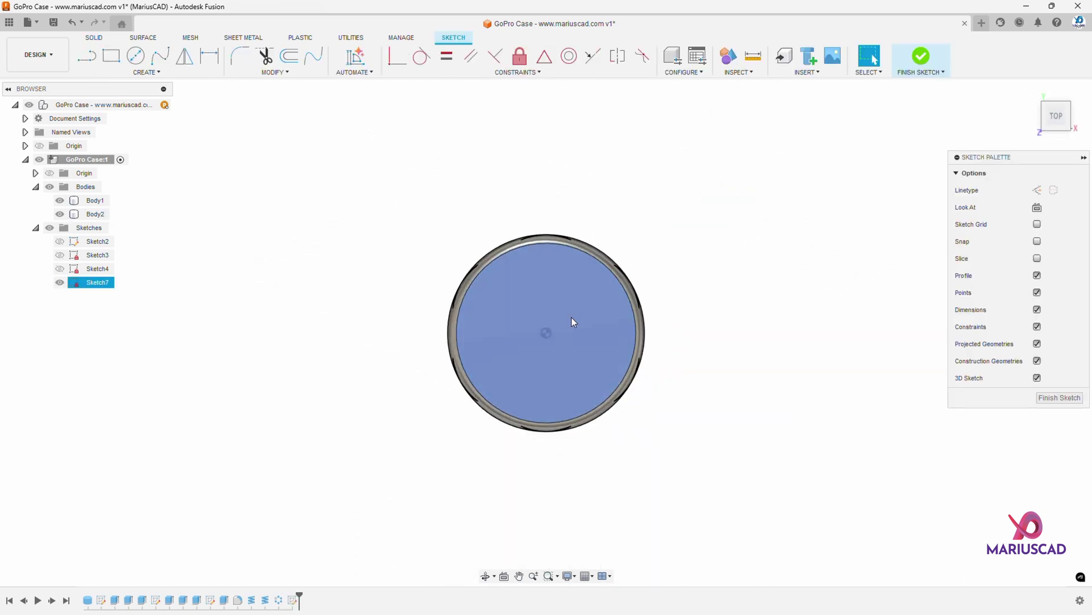
pyautogui.click(817, 73)
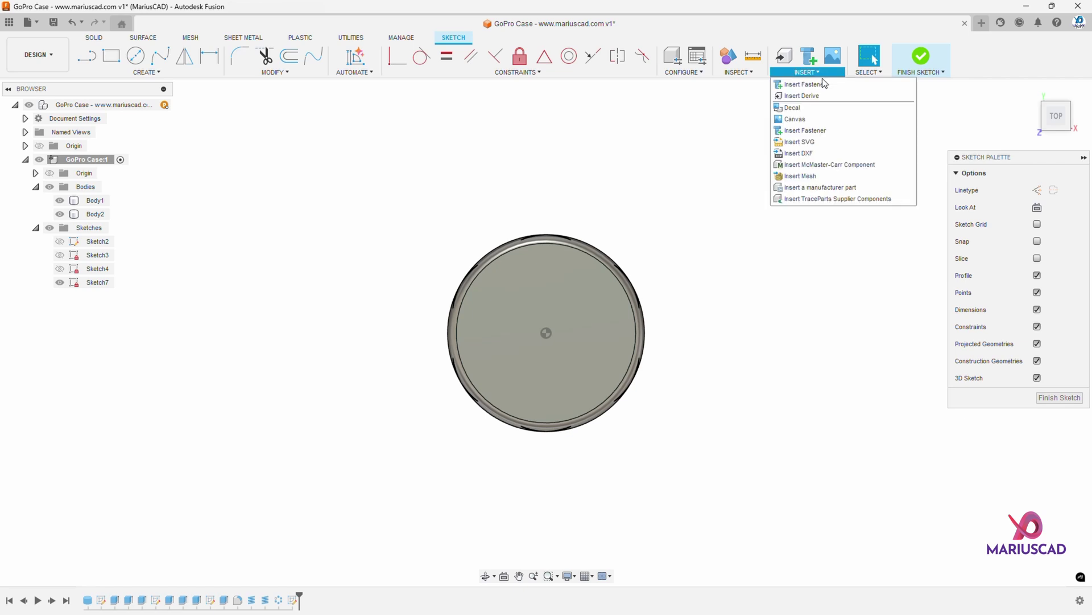
pyautogui.click(829, 141)
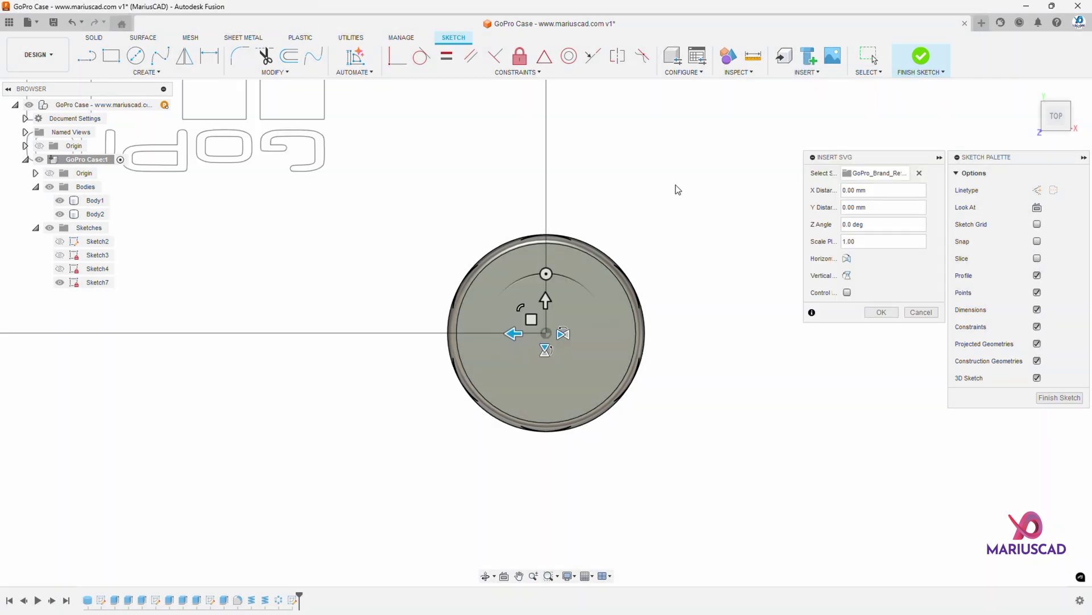
pyautogui.scroll(-5, 679, 190)
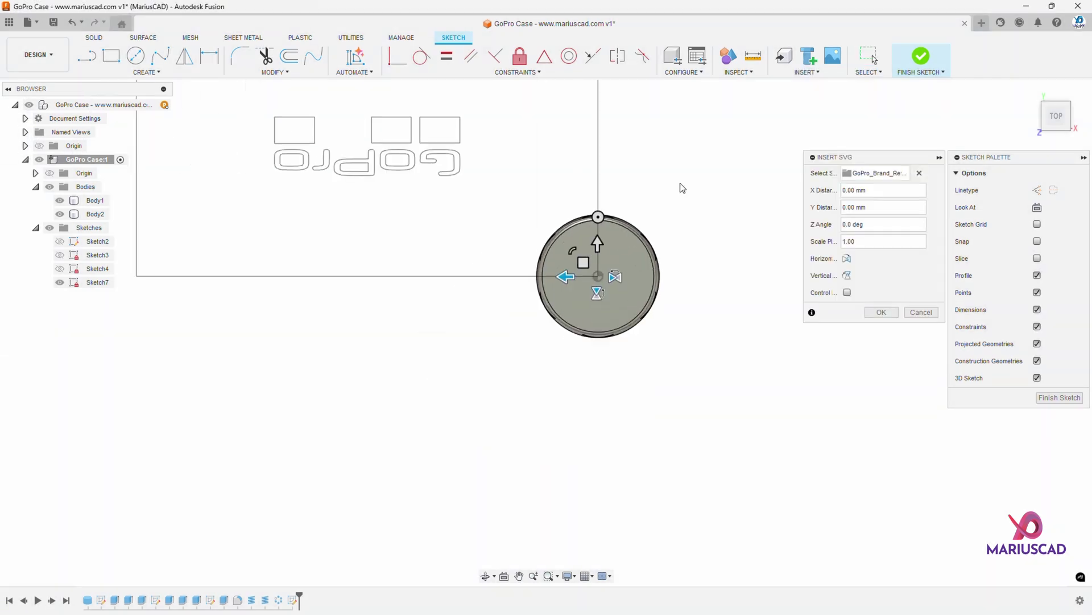
pyautogui.moveTo(542, 216); pyautogui.dragTo(540, 361)
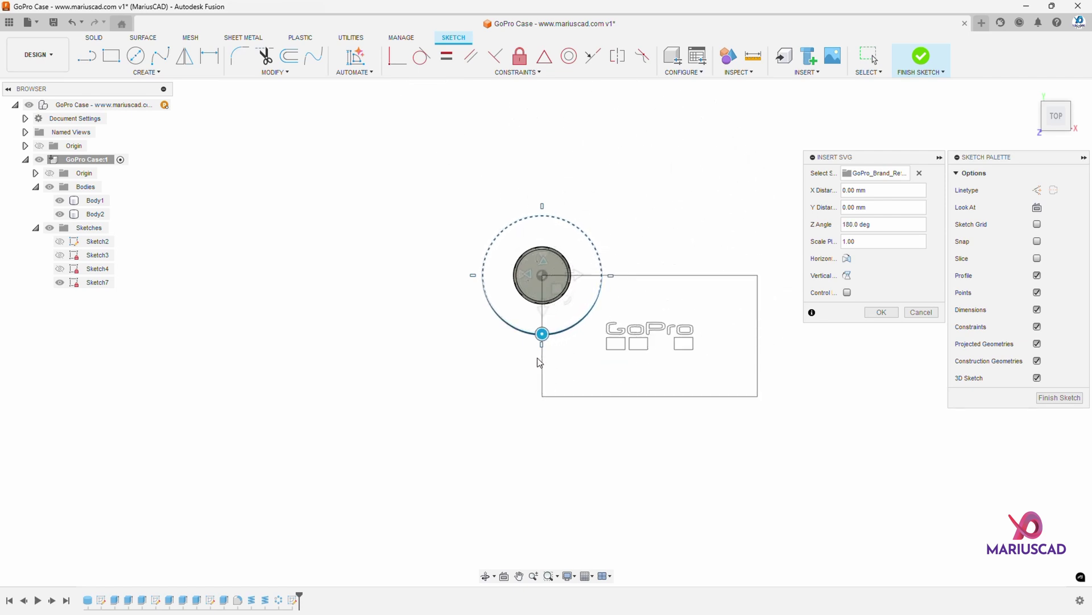
pyautogui.moveTo(539, 362); pyautogui.dragTo(443, 354, button='middle')
pyautogui.moveTo(461, 281); pyautogui.dragTo(600, 344)
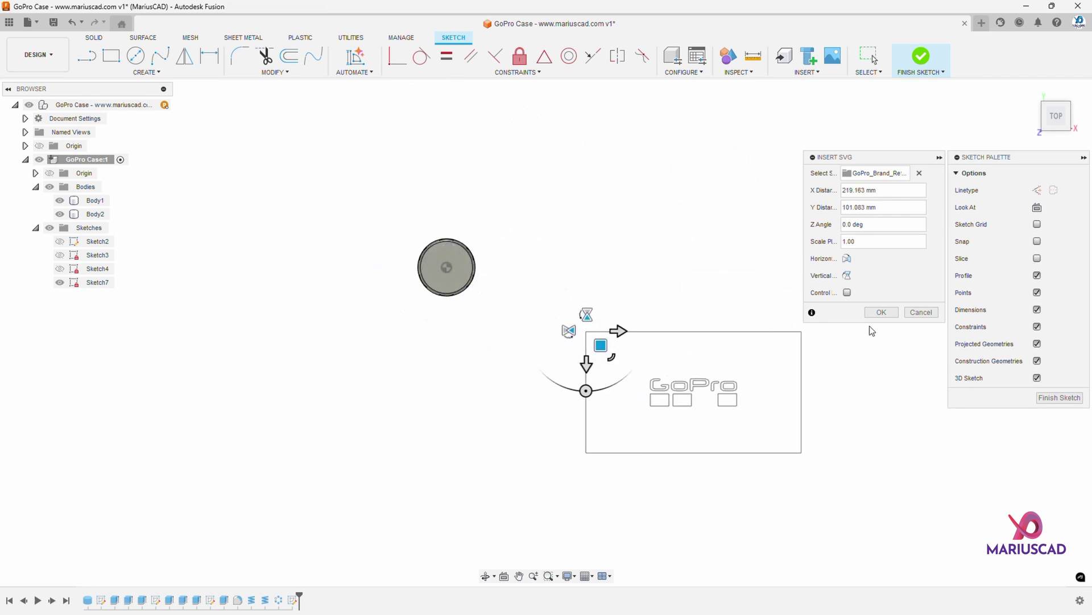
pyautogui.click(882, 312)
# - Delete the background frame lines around the imported logo
pyautogui.scroll(5, 547, 330)
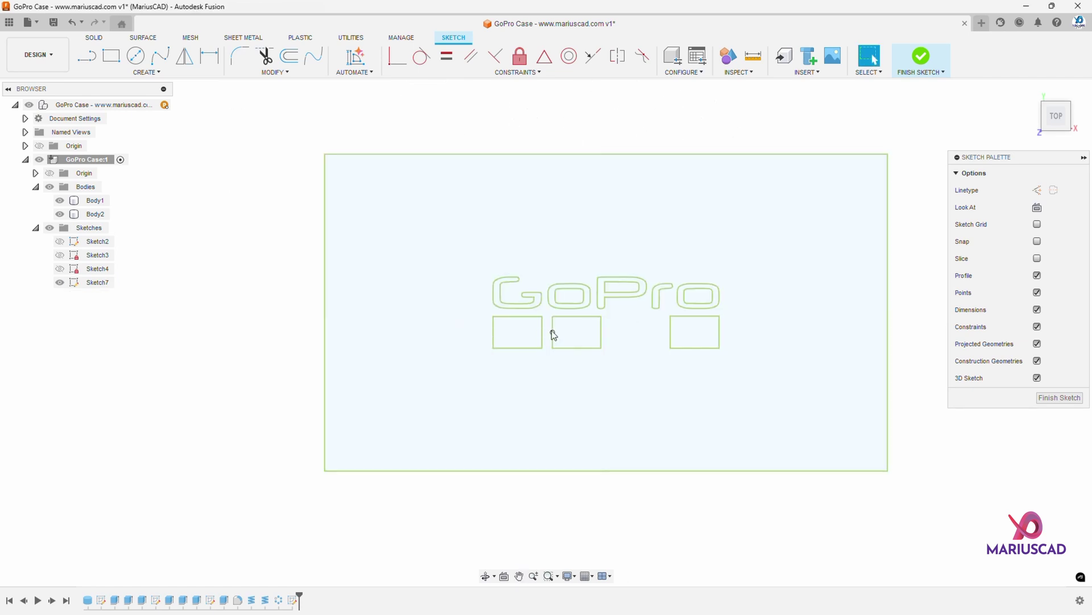
pyautogui.scroll(4, 551, 329)
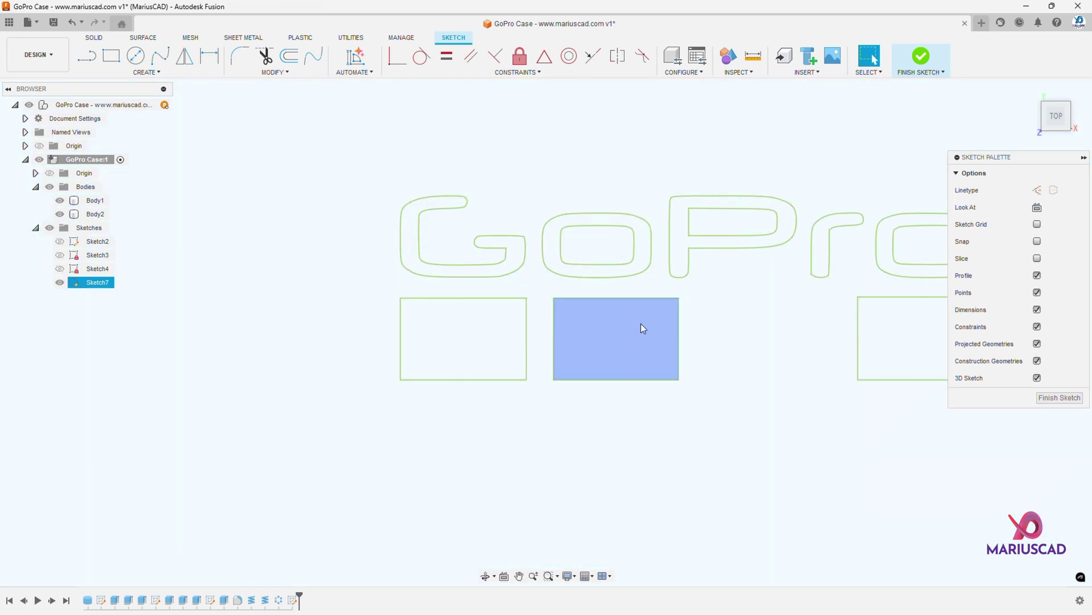
pyautogui.scroll(-5, 639, 352)
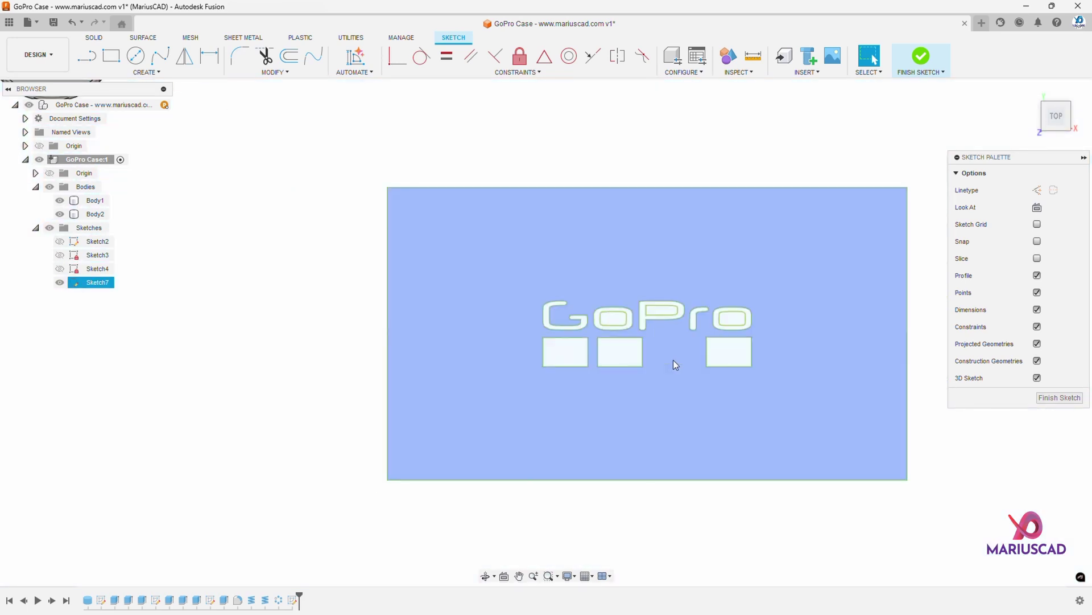
pyautogui.moveTo(961, 531); pyautogui.dragTo(838, 122)
pyautogui.press('Delete')
pyautogui.moveTo(446, 524); pyautogui.dragTo(389, 210)
pyautogui.press('Delete')
# - Move the whole GoPro logo 230 mm sideways along X
pyautogui.moveTo(436, 274); pyautogui.dragTo(834, 420)
pyautogui.click(710, 267)
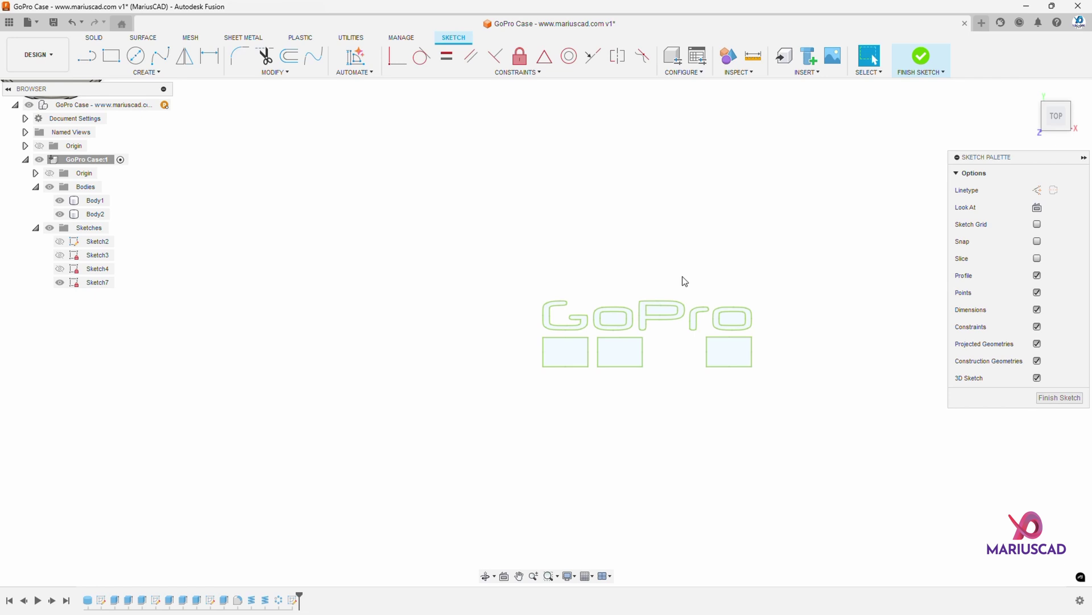
pyautogui.moveTo(467, 227); pyautogui.dragTo(789, 442)
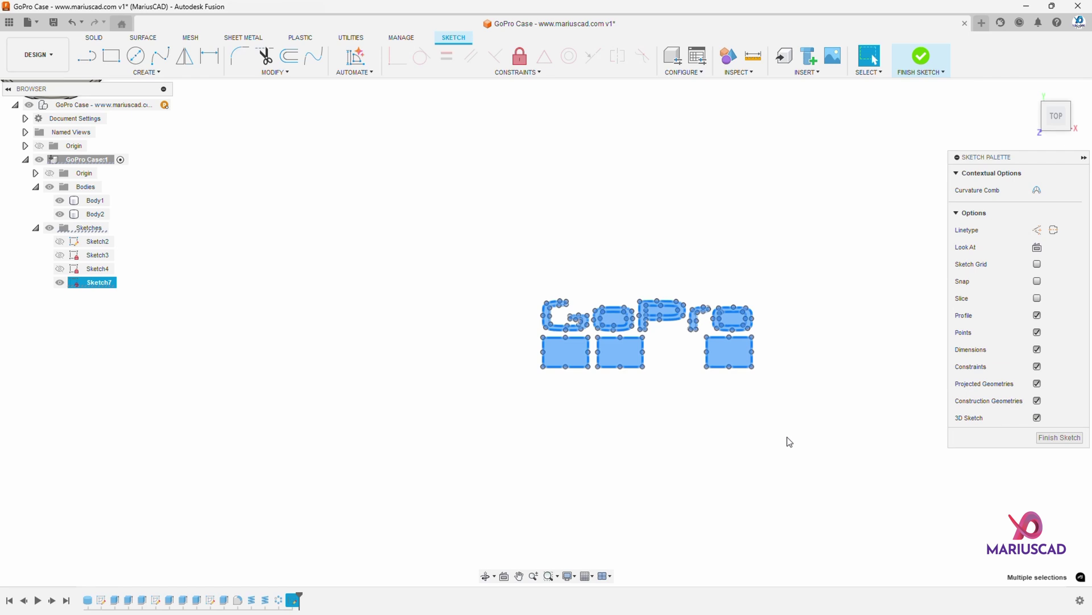
pyautogui.press('m')
pyautogui.moveTo(770, 421); pyautogui.dragTo(524, 419, button='middle')
pyautogui.moveTo(406, 289); pyautogui.dragTo(762, 289)
pyautogui.click(879, 364)
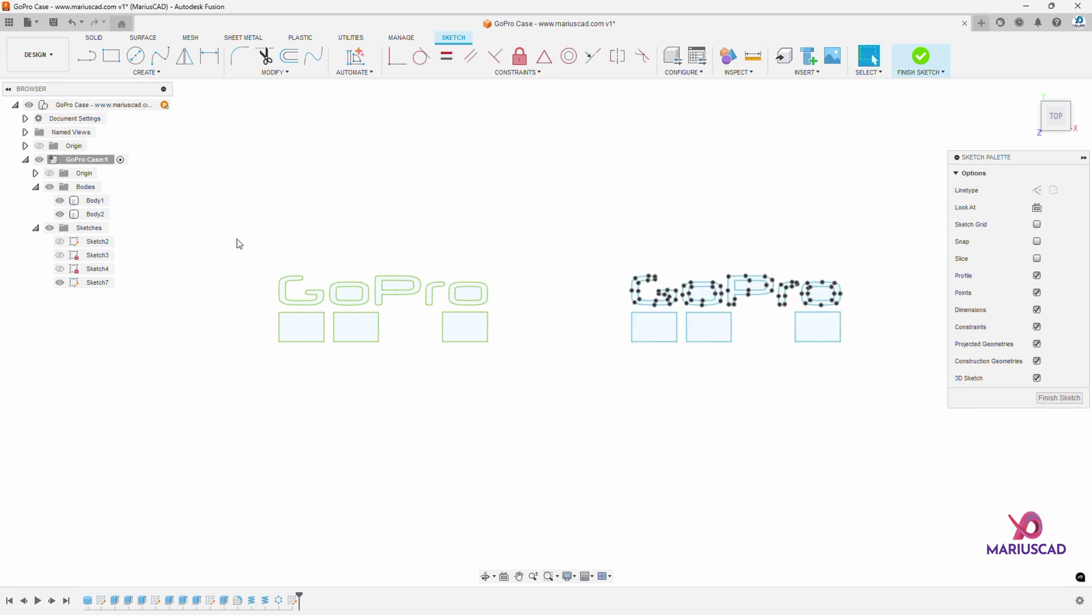
# - Delete the duplicate left logo and select the leftmost rectangle under the lettering
pyautogui.moveTo(222, 234); pyautogui.dragTo(543, 386)
pyautogui.press('Delete')
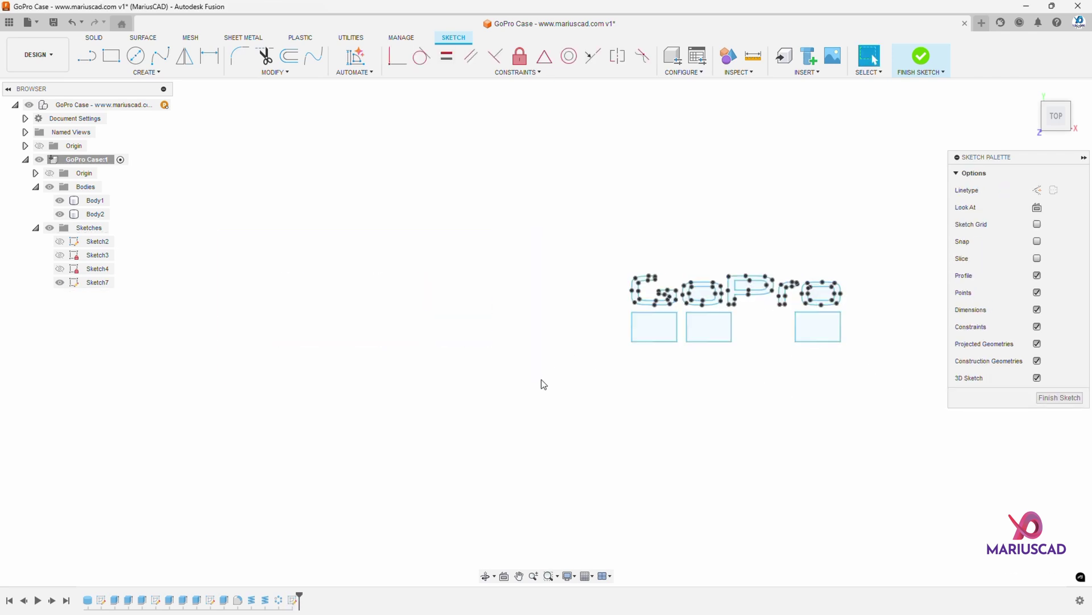
pyautogui.scroll(-2, 780, 402)
pyautogui.scroll(6, 775, 366)
pyautogui.moveTo(746, 363); pyautogui.dragTo(671, 378, button='middle')
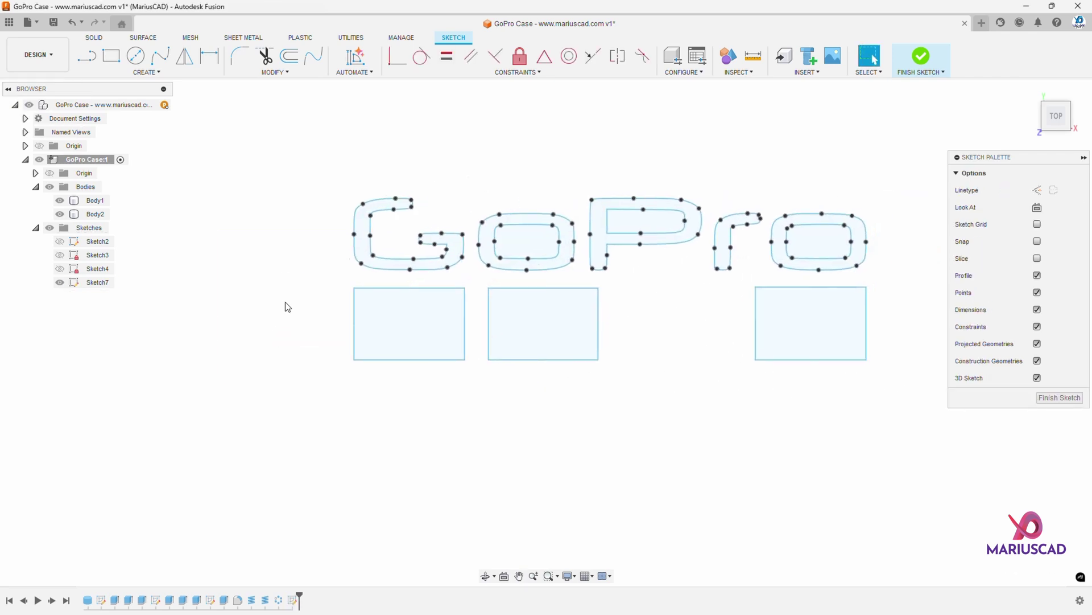
pyautogui.moveTo(341, 280); pyautogui.dragTo(473, 383)
# - Copy the rectangle point-to-point into the gap, giving four equal rectangles
pyautogui.press('m')
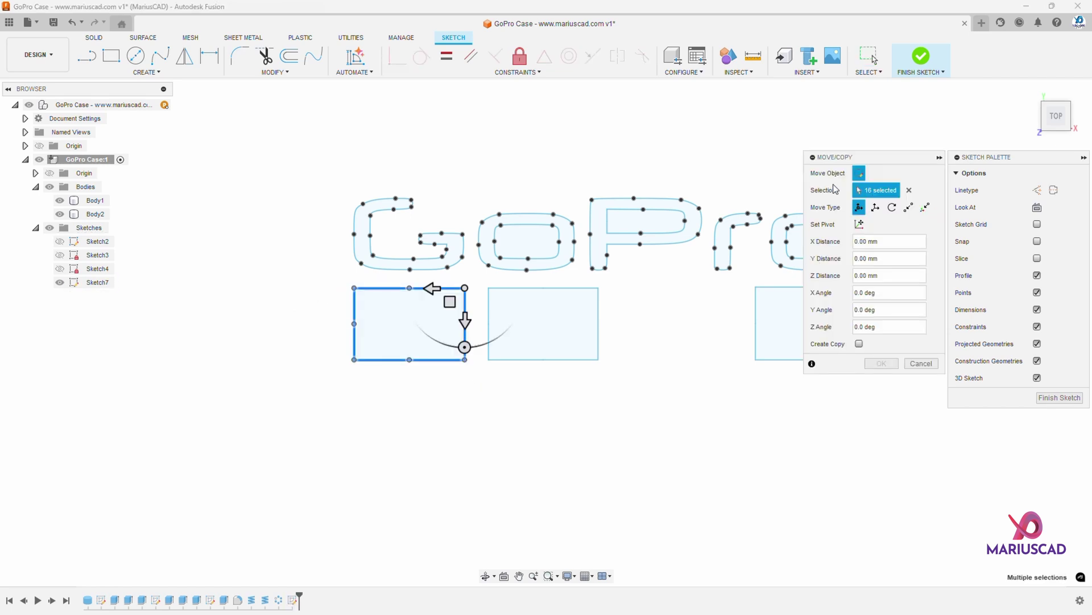
pyautogui.click(909, 207)
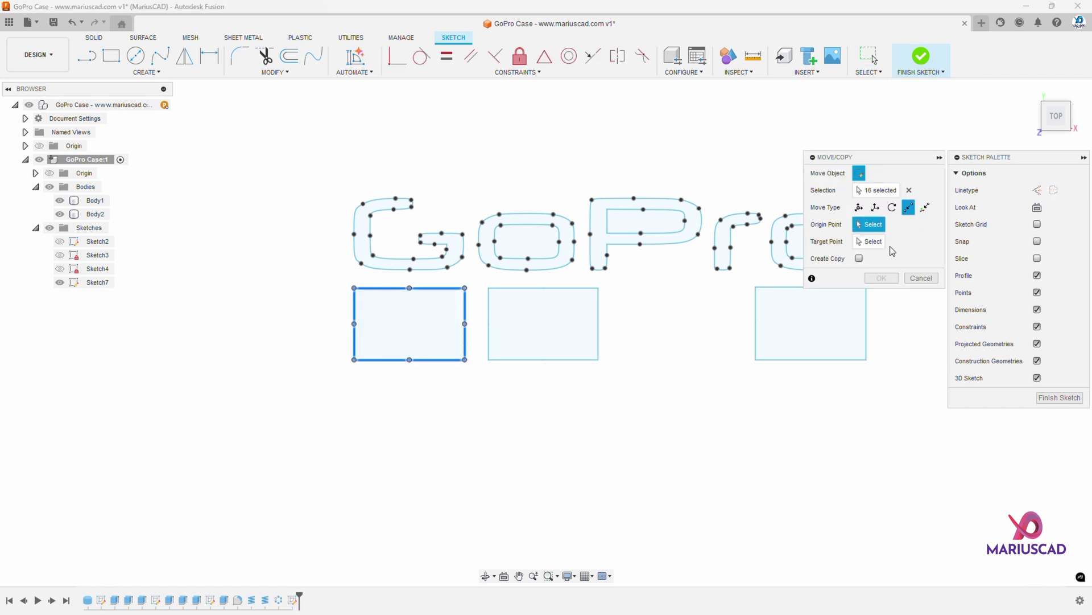
pyautogui.click(859, 258)
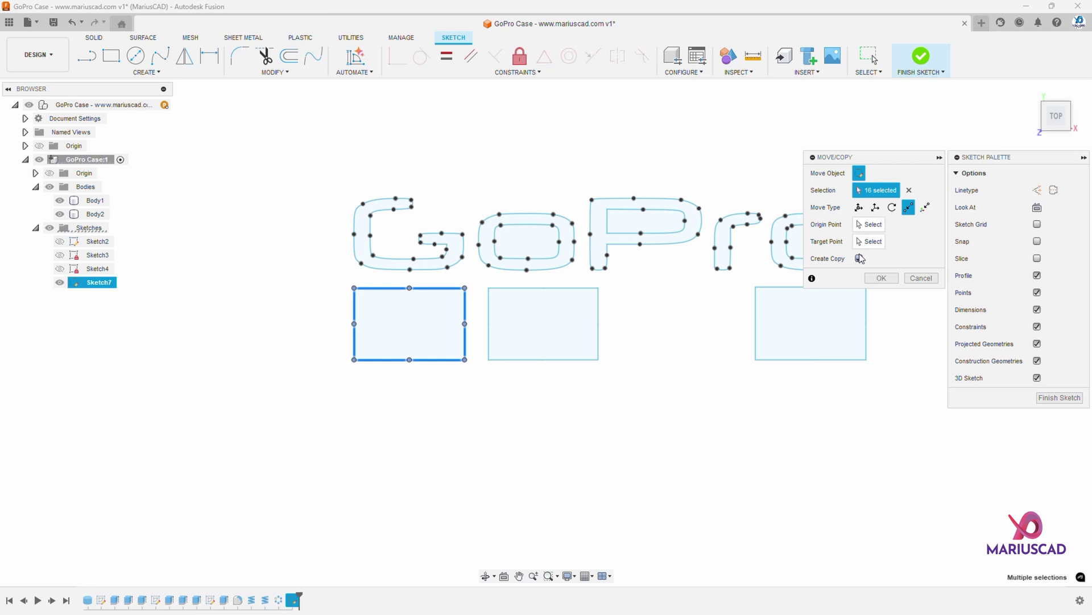
pyautogui.click(488, 359)
pyautogui.click(756, 360)
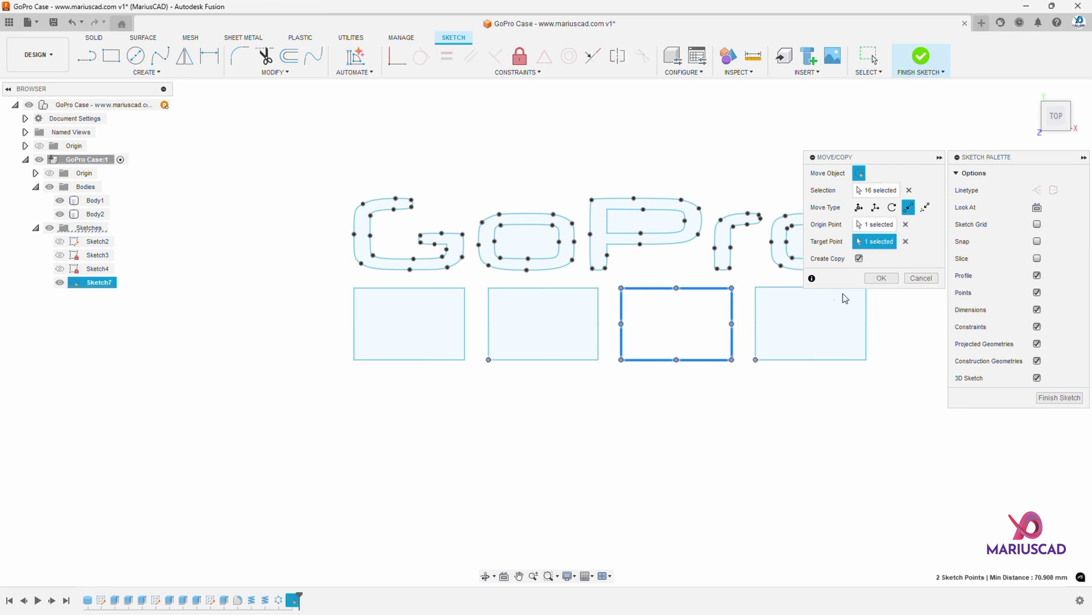
pyautogui.click(881, 278)
# - Try moving the whole logo toward the round lid, then cancel the move
pyautogui.scroll(-2, 690, 467)
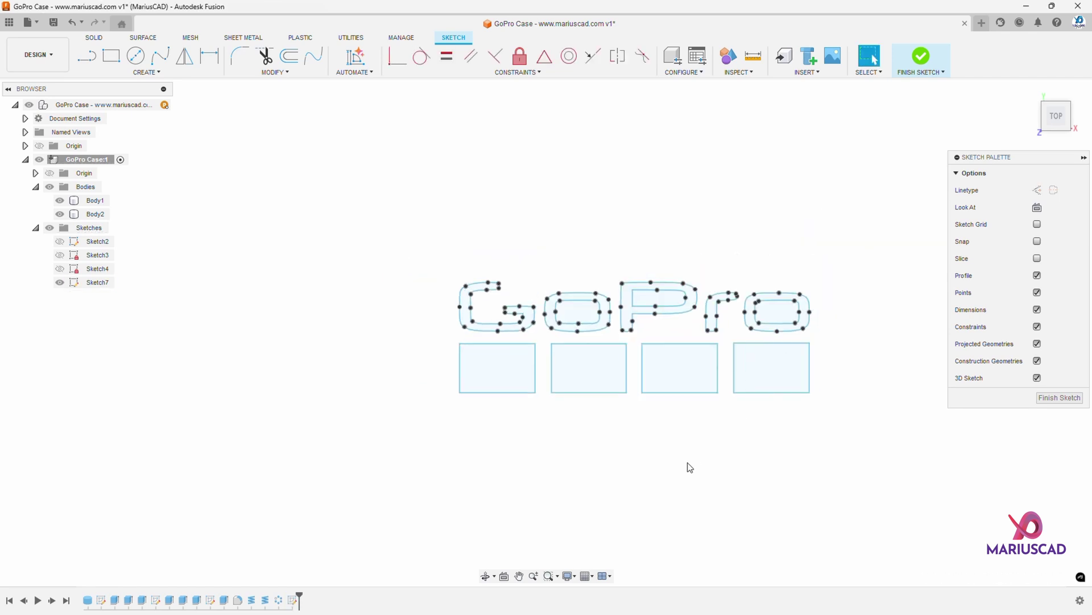
pyautogui.scroll(-3, 691, 466)
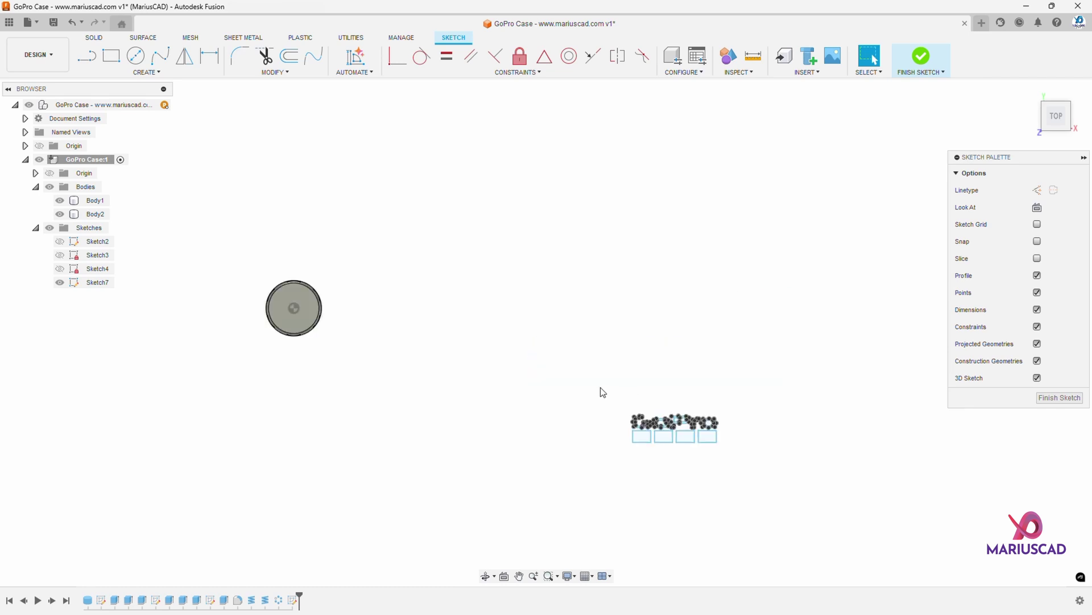
pyautogui.moveTo(600, 387); pyautogui.dragTo(746, 483)
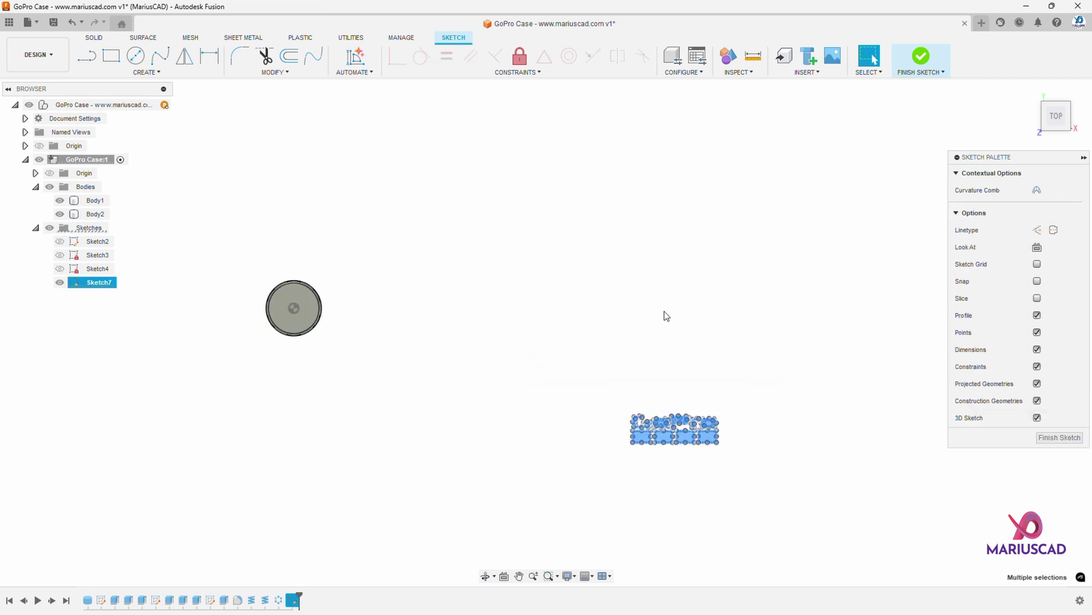
pyautogui.press('m')
pyautogui.moveTo(630, 430)
pyautogui.mouseDown()
pyautogui.moveTo(434, 346)
pyautogui.moveTo(256, 308)
pyautogui.moveTo(274, 318)
pyautogui.mouseUp()
pyautogui.scroll(5, 274, 319)
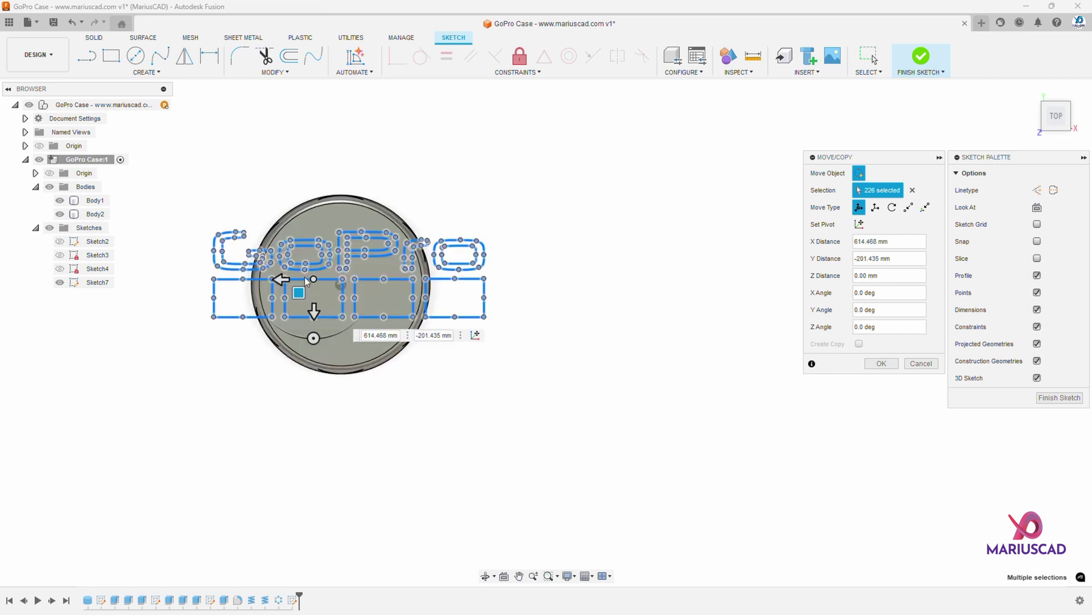
pyautogui.scroll(-3, 500, 317)
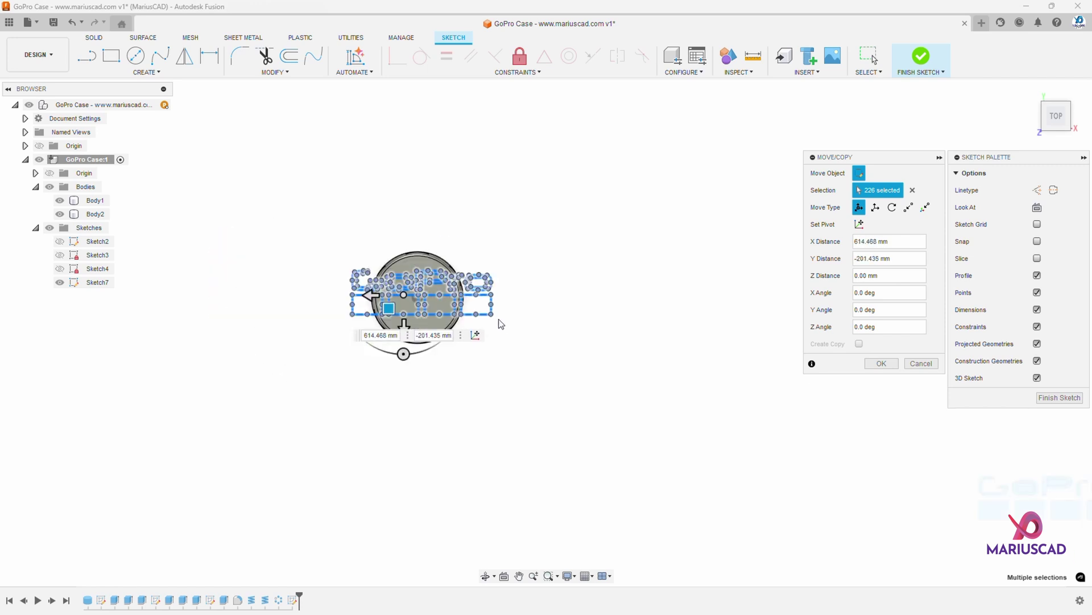
pyautogui.press('Escape')
pyautogui.moveTo(696, 383); pyautogui.dragTo(313, 303, button='middle')
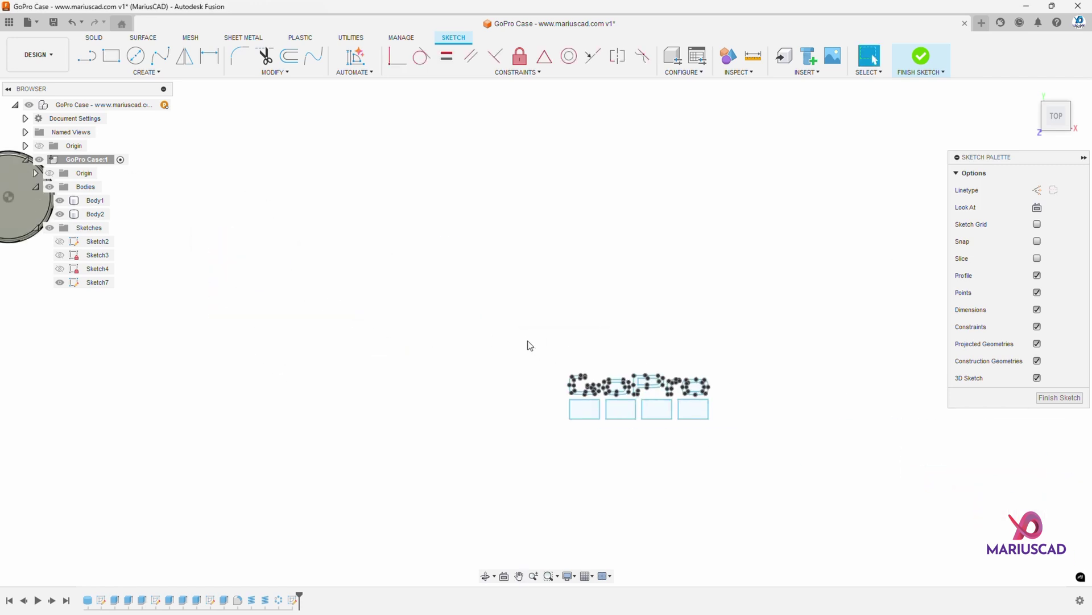
# - Scale all 226 logo entities by 0.55 about the bottom-left corner with Sketch Scale
pyautogui.moveTo(526, 338); pyautogui.dragTo(768, 458)
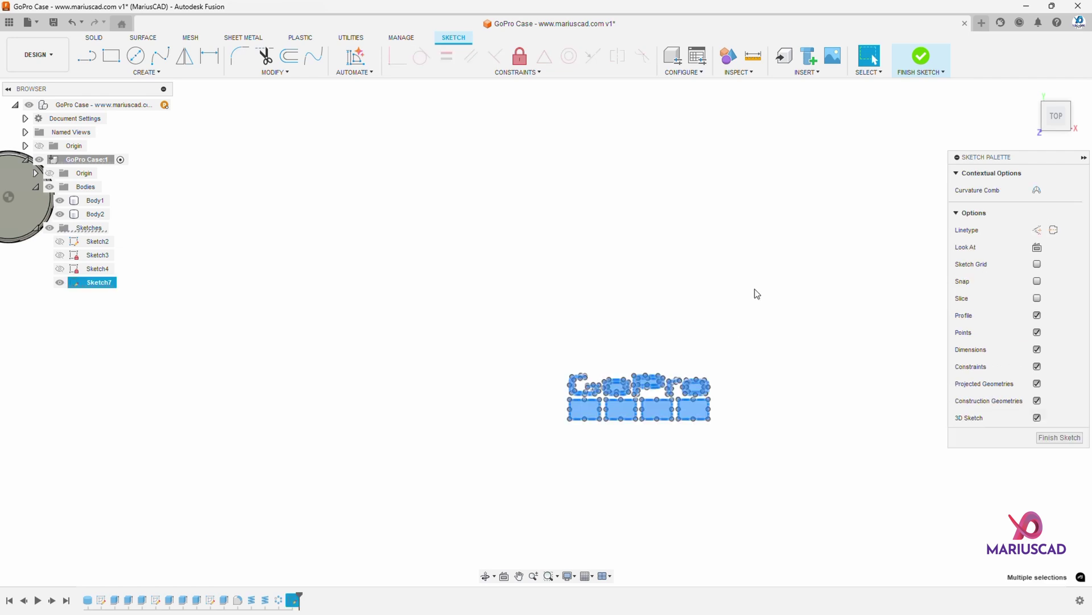
pyautogui.press('s')
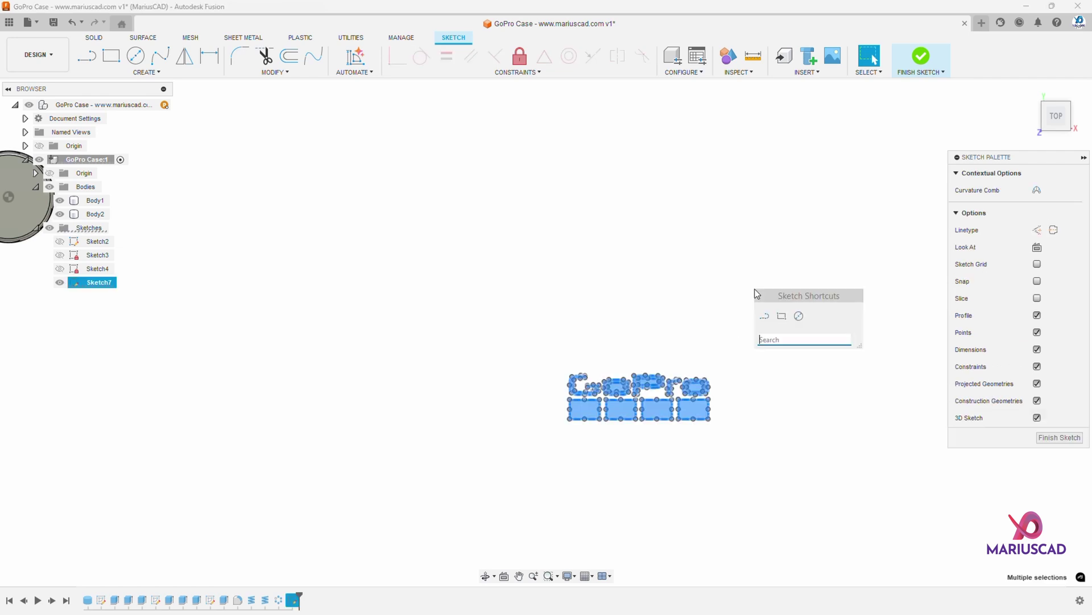
pyautogui.write('scale')
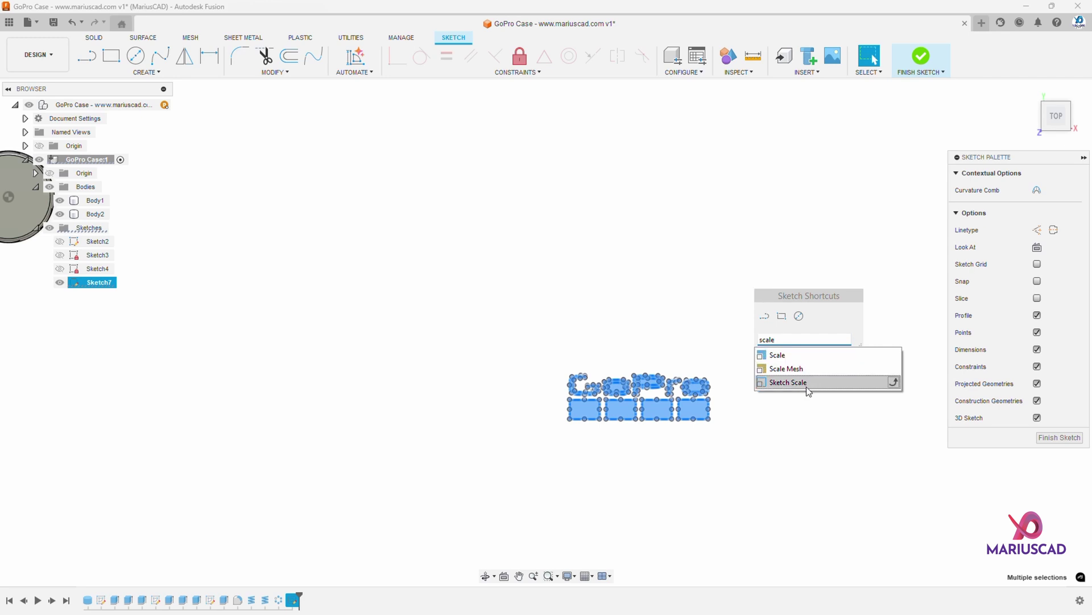
pyautogui.click(790, 382)
pyautogui.click(857, 191)
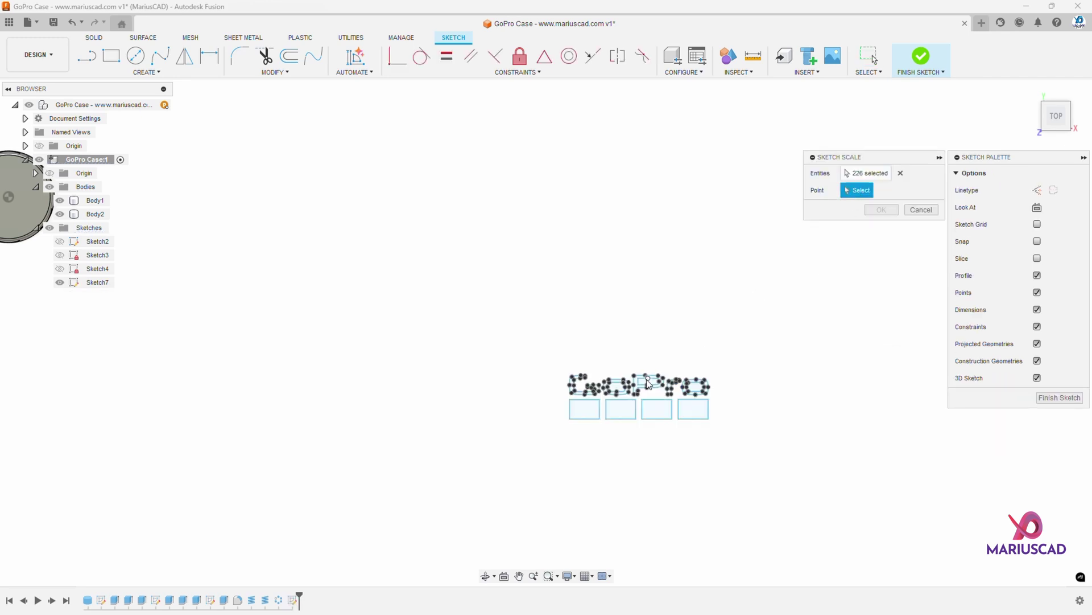
pyautogui.click(570, 418)
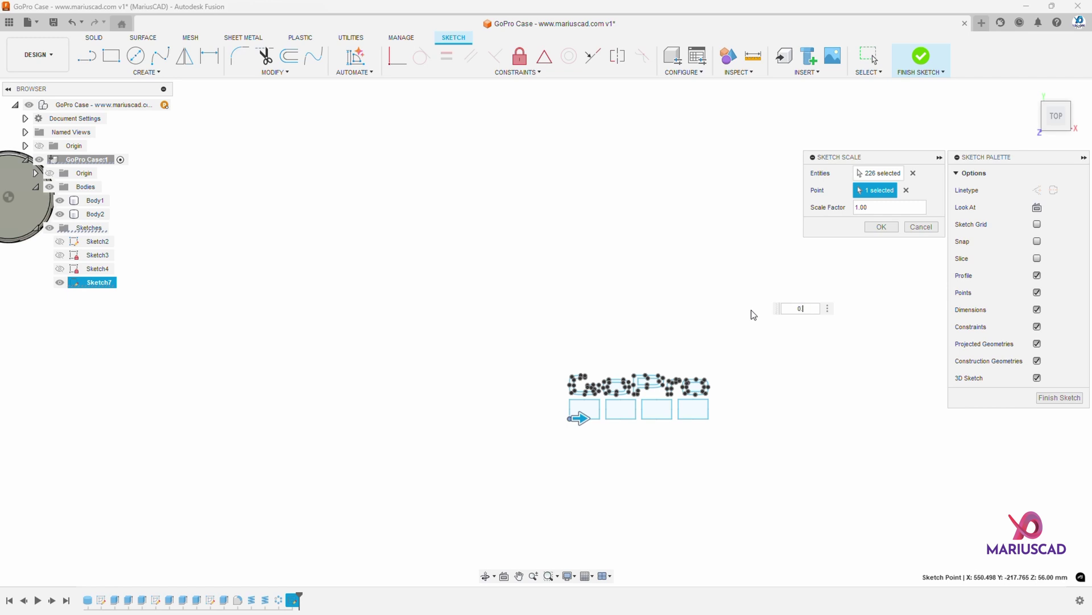
pyautogui.press('Return')
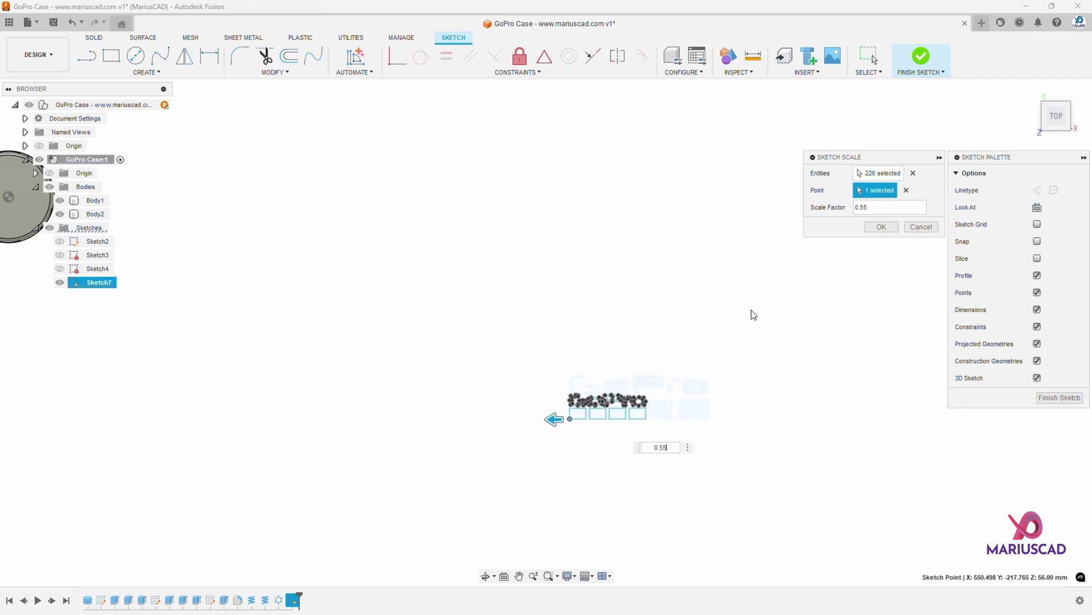
pyautogui.press('Return')
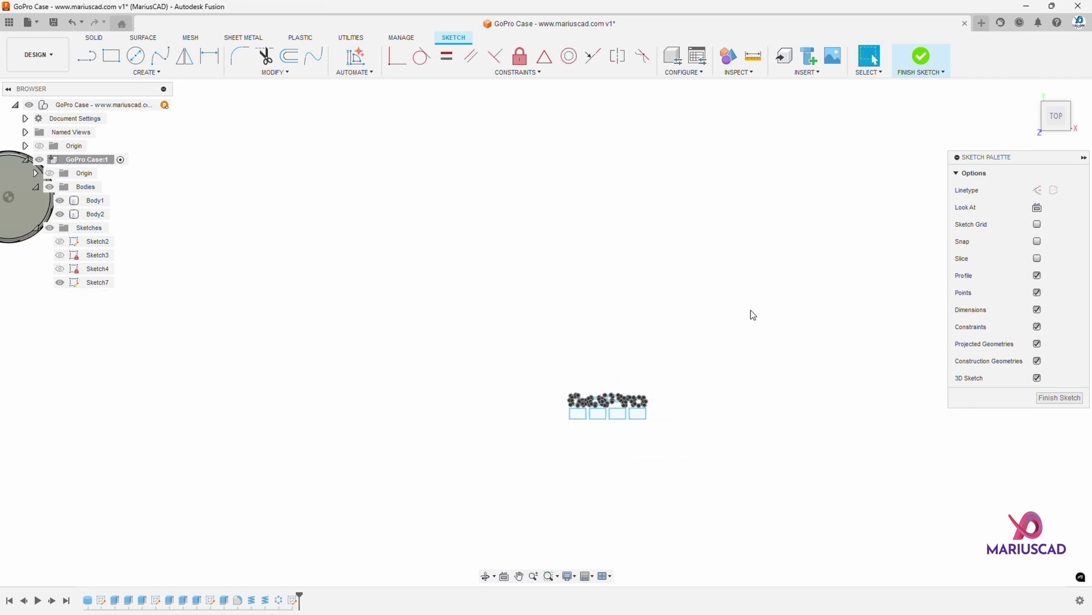
# - Move the scaled logo about 587 mm by -207 mm onto the lid's top face
pyautogui.moveTo(514, 369); pyautogui.dragTo(704, 483)
pyautogui.press('m')
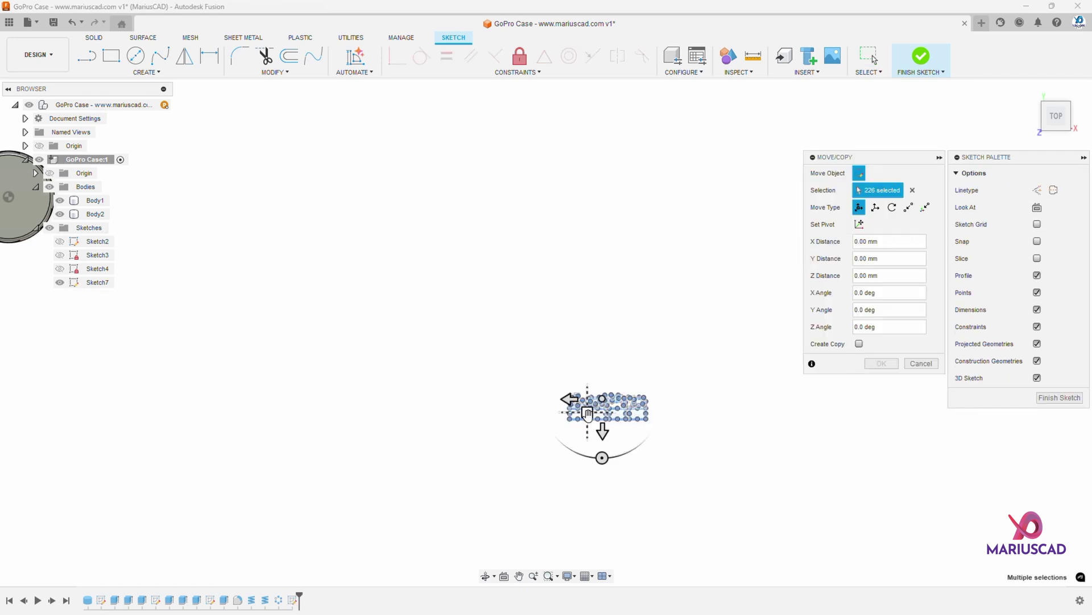
pyautogui.moveTo(587, 412); pyautogui.dragTo(207, 279)
pyautogui.moveTo(208, 278); pyautogui.dragTo(544, 348, button='middle')
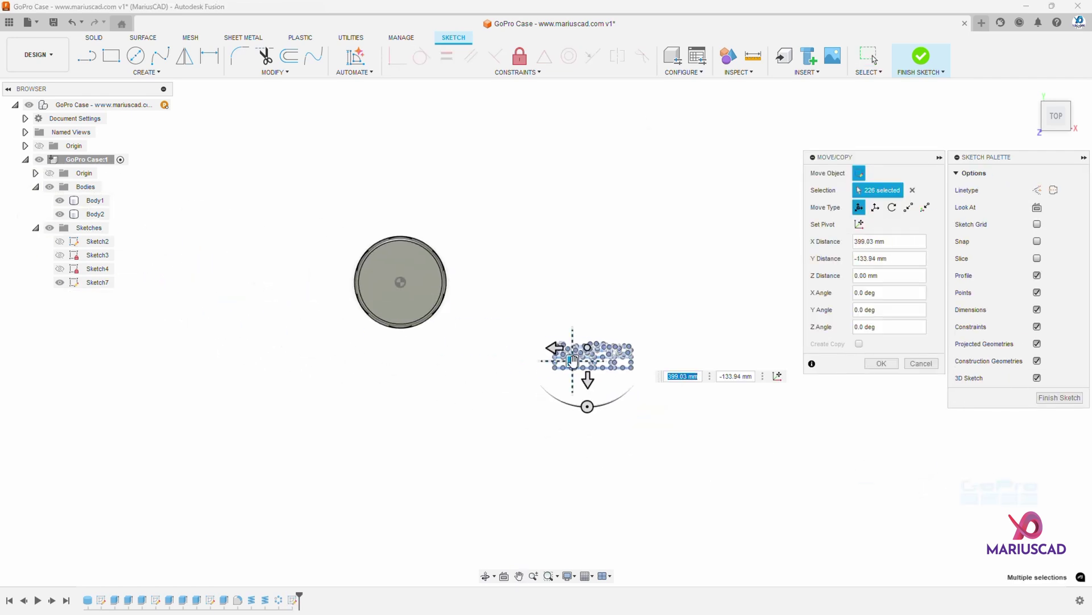
pyautogui.moveTo(545, 348); pyautogui.dragTo(370, 268)
pyautogui.scroll(5, 392, 282)
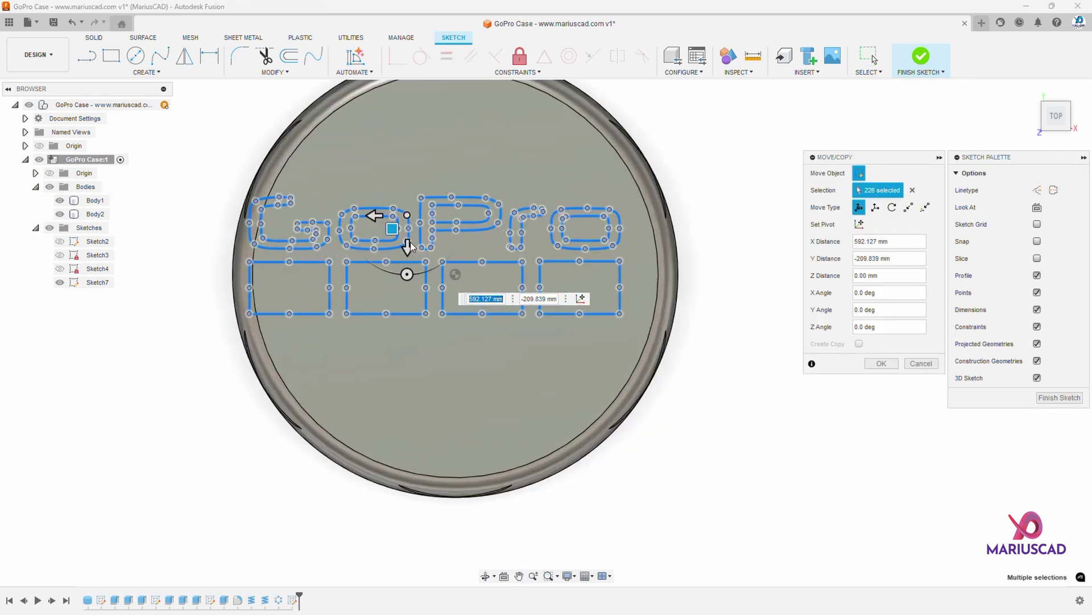
pyautogui.moveTo(392, 229); pyautogui.dragTo(416, 241)
pyautogui.click(880, 362)
# - Finish the logo sketch and select the four rectangle profiles for extrusion
pyautogui.click(920, 70)
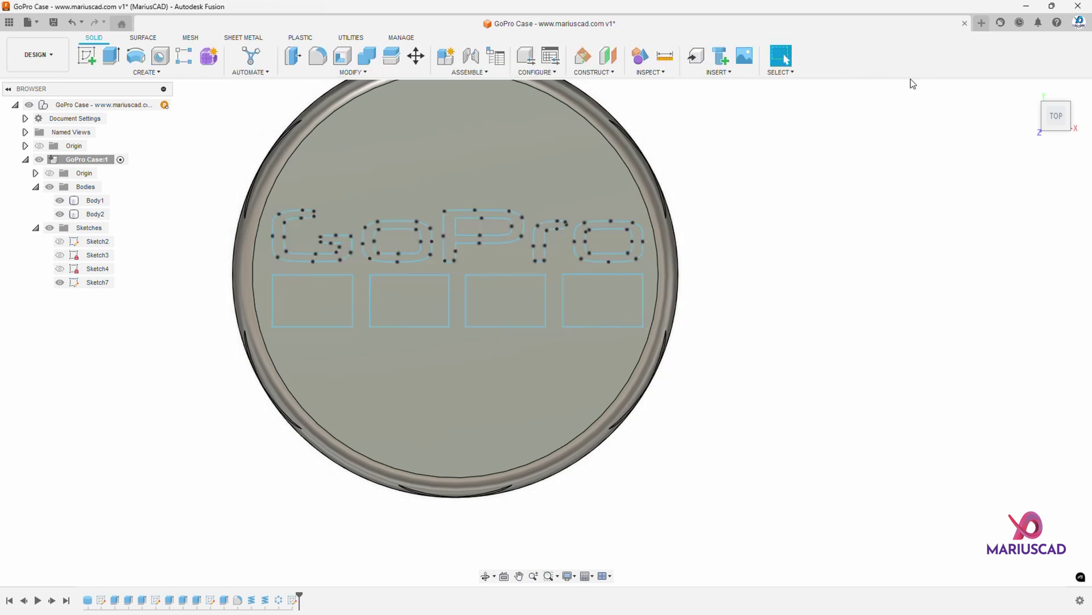
pyautogui.press('e')
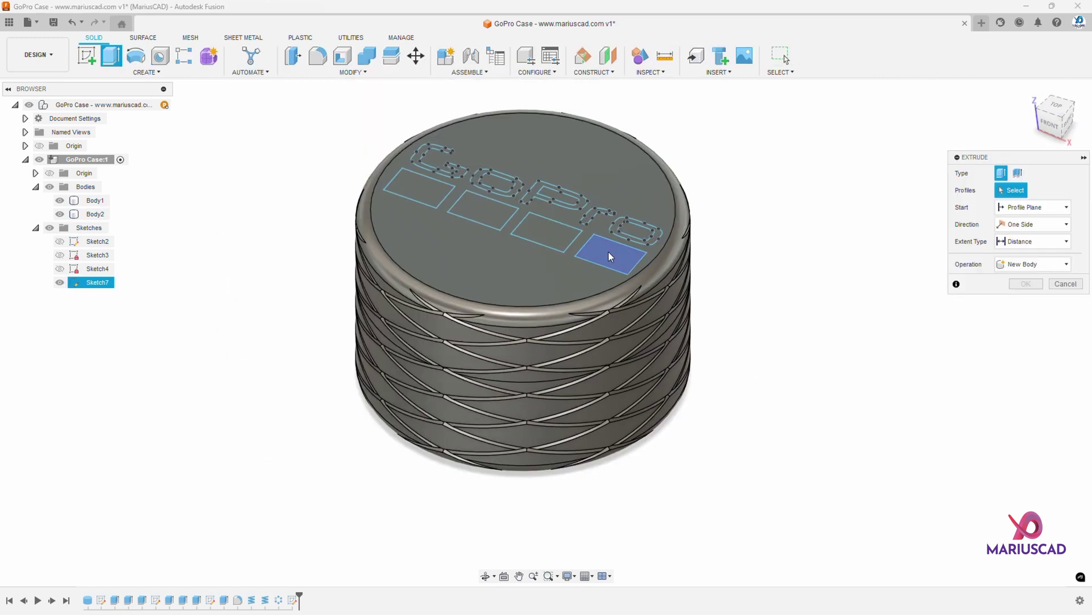
pyautogui.click(609, 252)
pyautogui.click(566, 235)
pyautogui.click(501, 210)
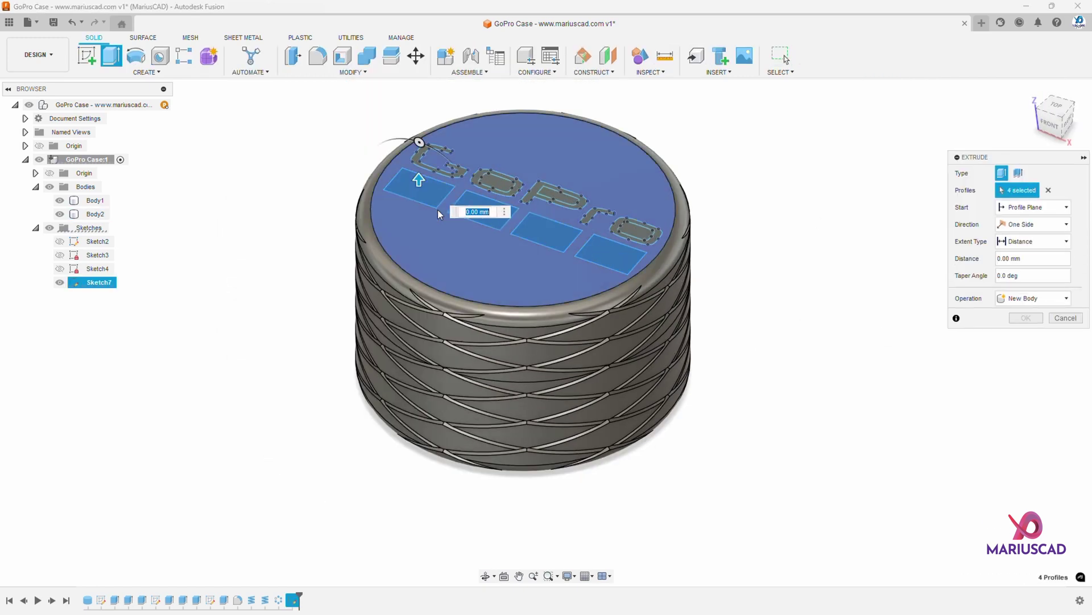
pyautogui.click(441, 195)
# - Add the G, o, P, r and o letter profiles to the extrusion selection
pyautogui.scroll(3, 441, 195)
pyautogui.click(409, 120)
pyautogui.click(581, 171)
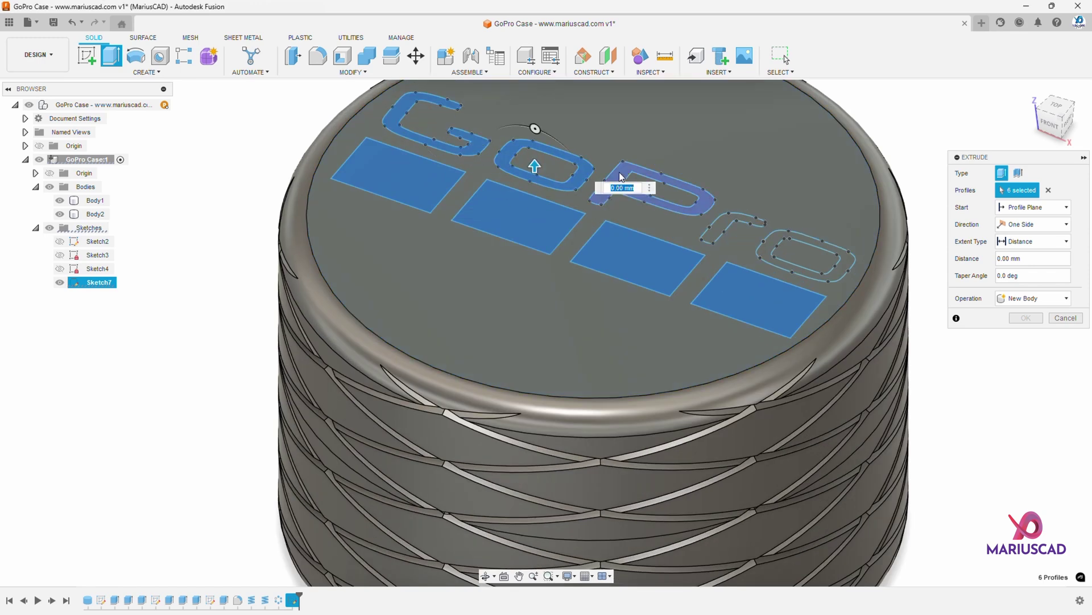
pyautogui.click(654, 174)
pyautogui.click(734, 221)
pyautogui.click(821, 252)
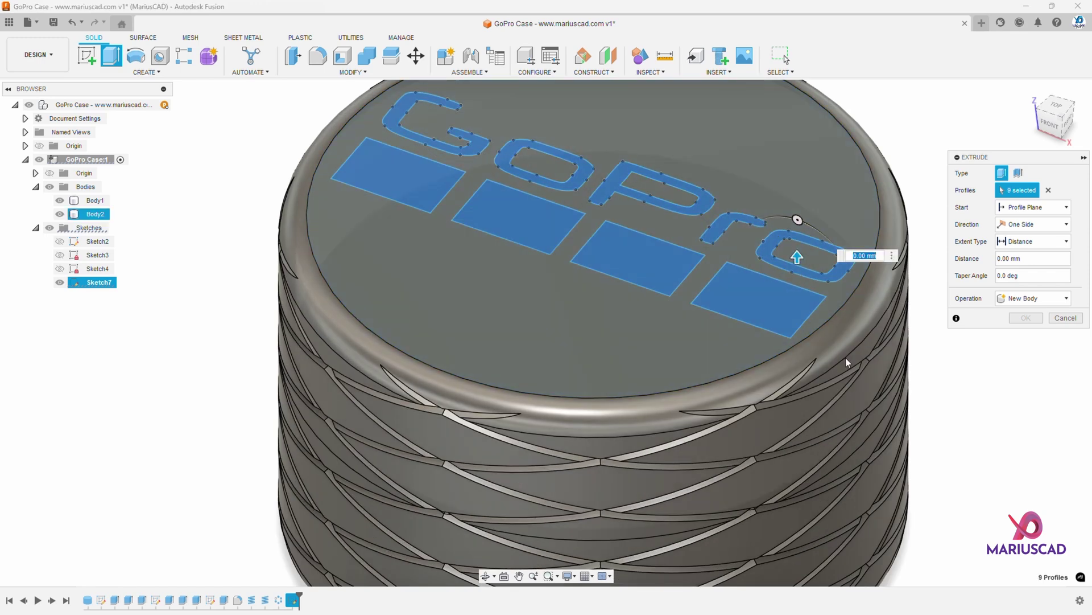
# - Extrude the selected logo profiles 1 mm as New Body
pyautogui.write('1')
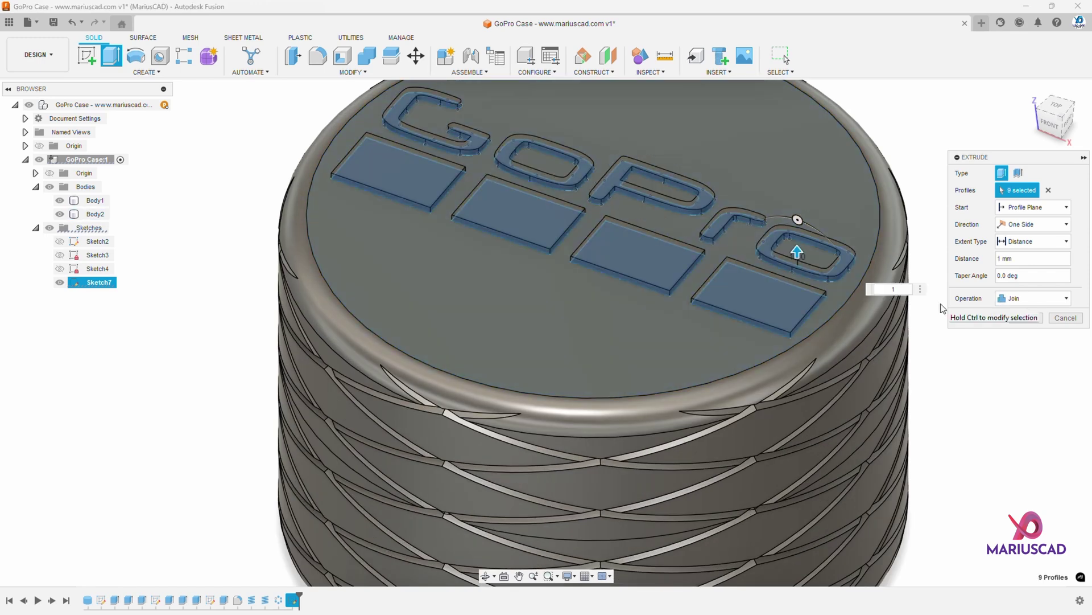
pyautogui.click(1029, 298)
pyautogui.click(1036, 343)
pyautogui.press('Return')
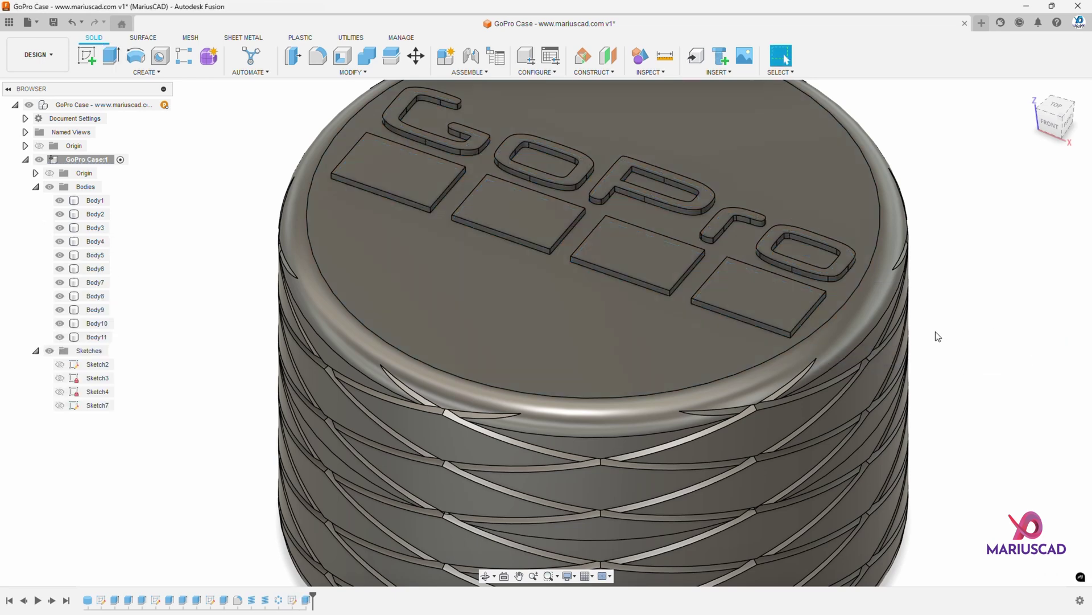
# - Apply glossy black plastic appearance to the lid and the case body
pyautogui.scroll(-5, 938, 336)
pyautogui.moveTo(788, 398); pyautogui.dragTo(728, 320, button='middle')
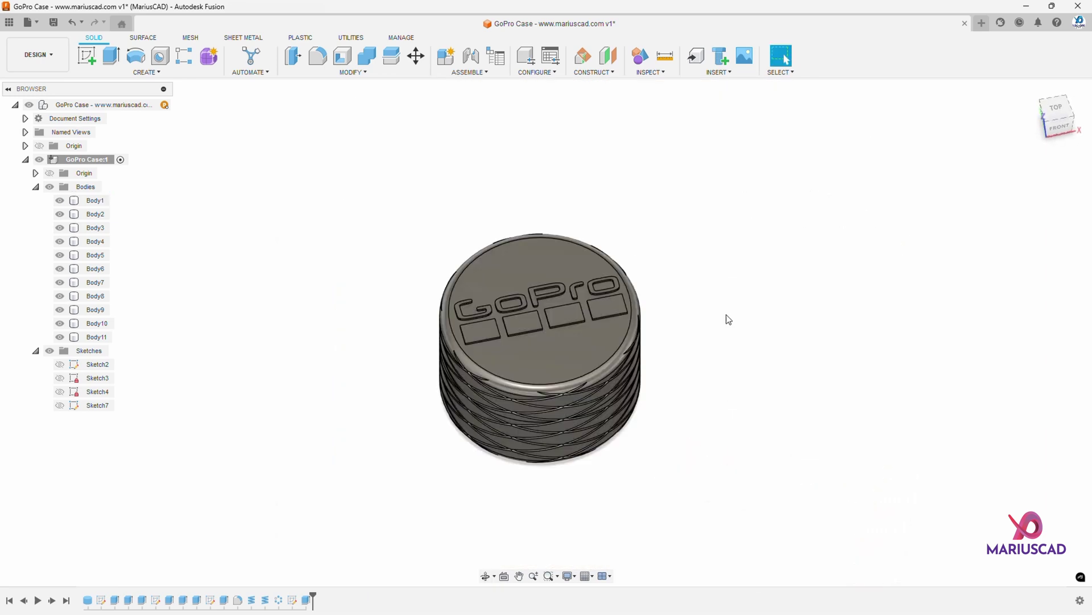
pyautogui.press('a')
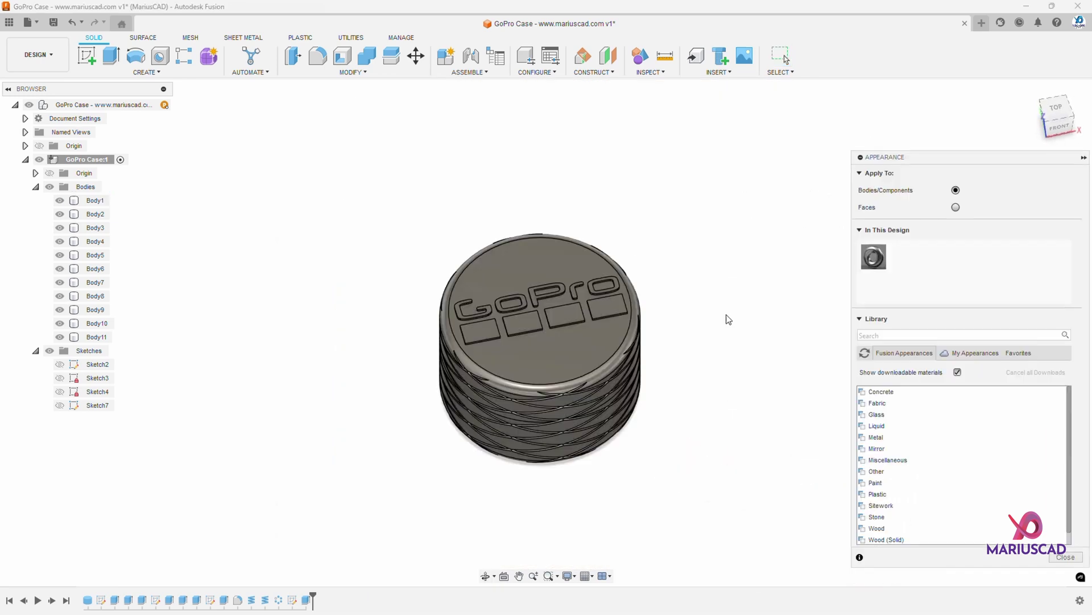
pyautogui.click(926, 333)
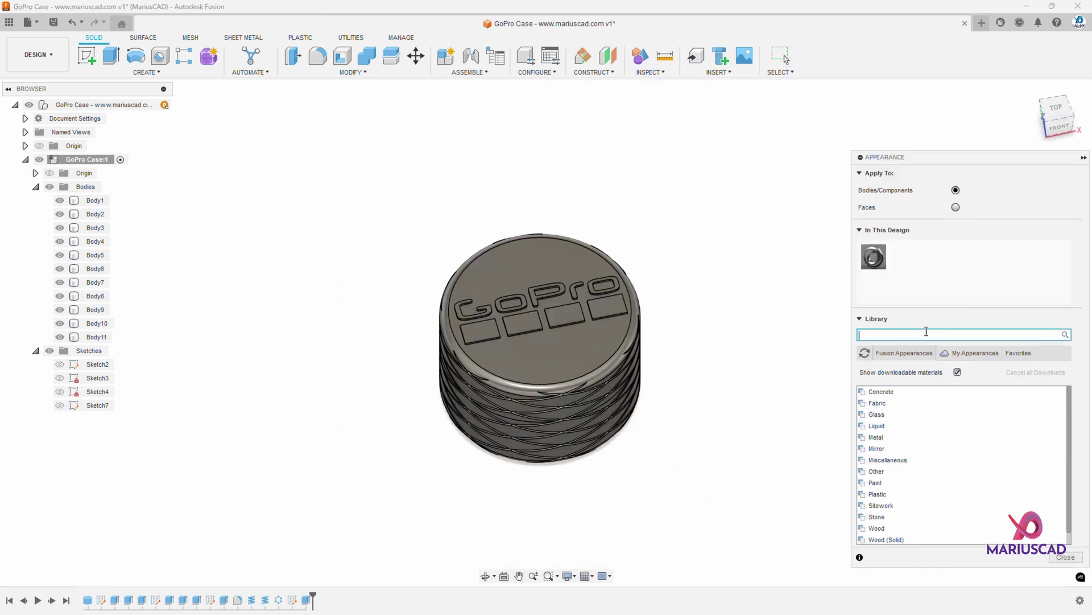
pyautogui.write('plastic black')
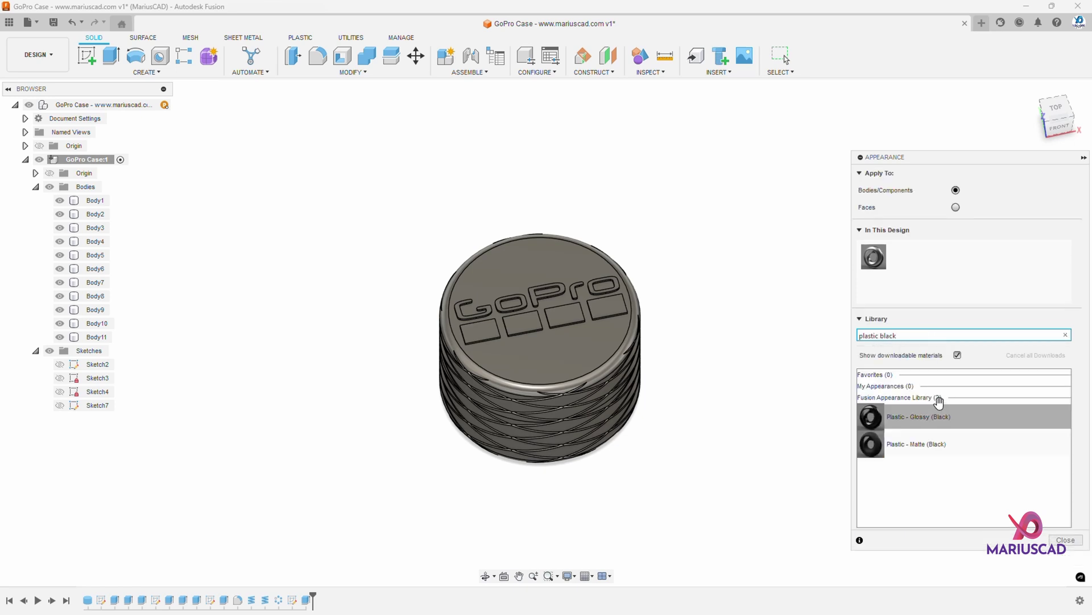
pyautogui.moveTo(943, 416); pyautogui.dragTo(631, 421)
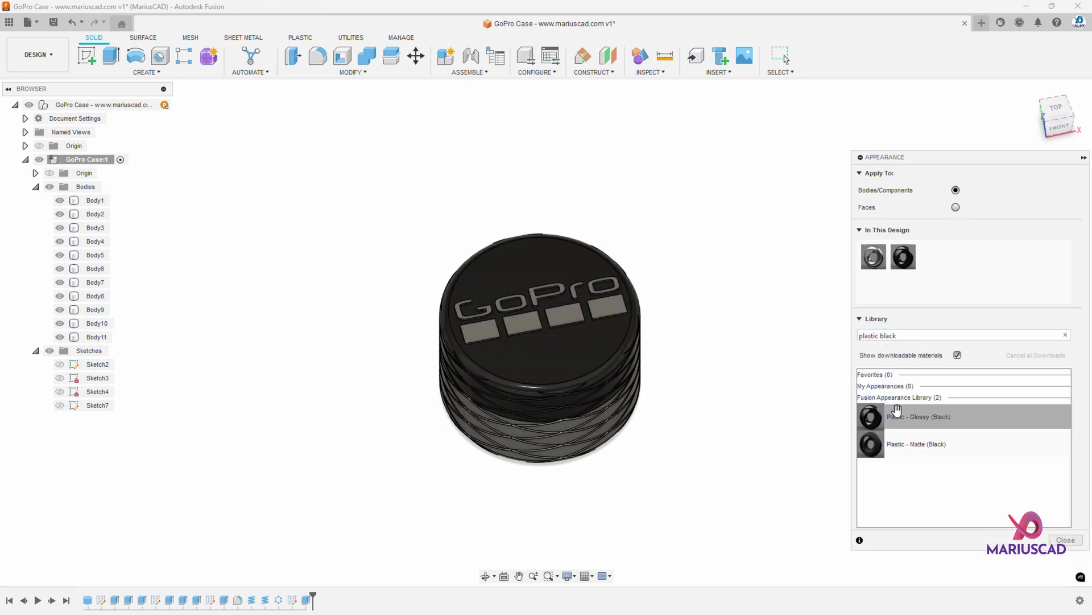
pyautogui.moveTo(870, 416); pyautogui.dragTo(628, 427)
pyautogui.moveTo(642, 381); pyautogui.dragTo(642, 383)
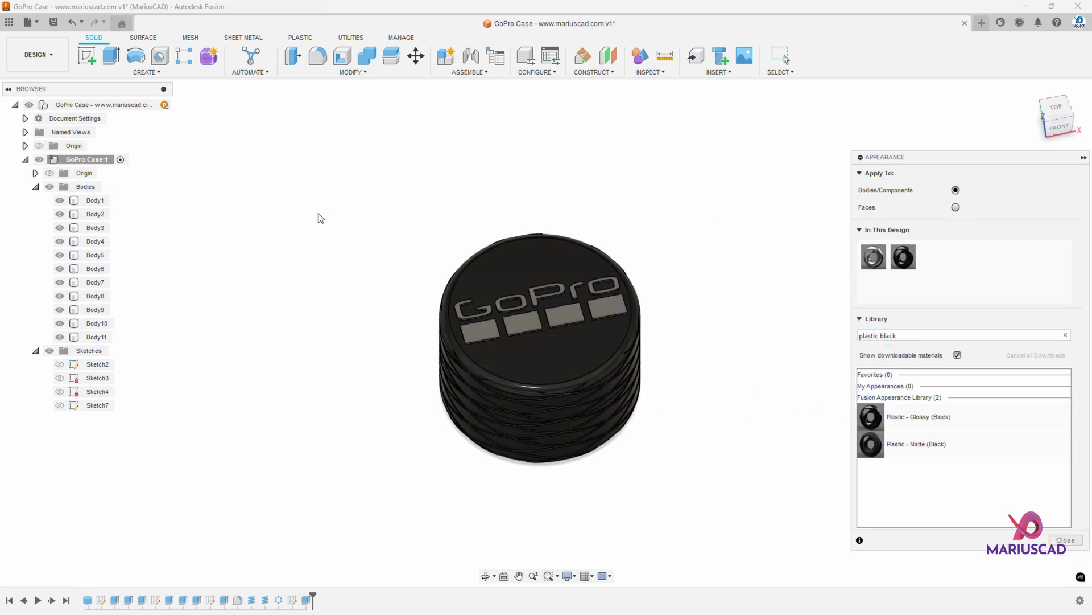
# - Apply glossy white plastic to logo bodies Body3 through Body11
pyautogui.click(91, 231)
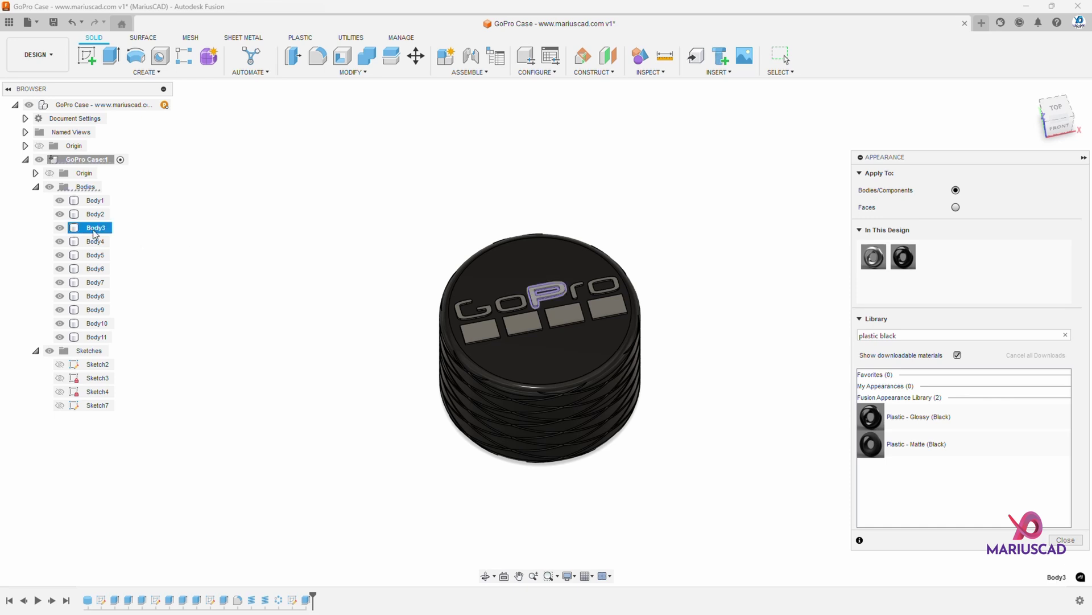
pyautogui.keyDown('shift'); pyautogui.click(97, 337); pyautogui.keyUp('shift')
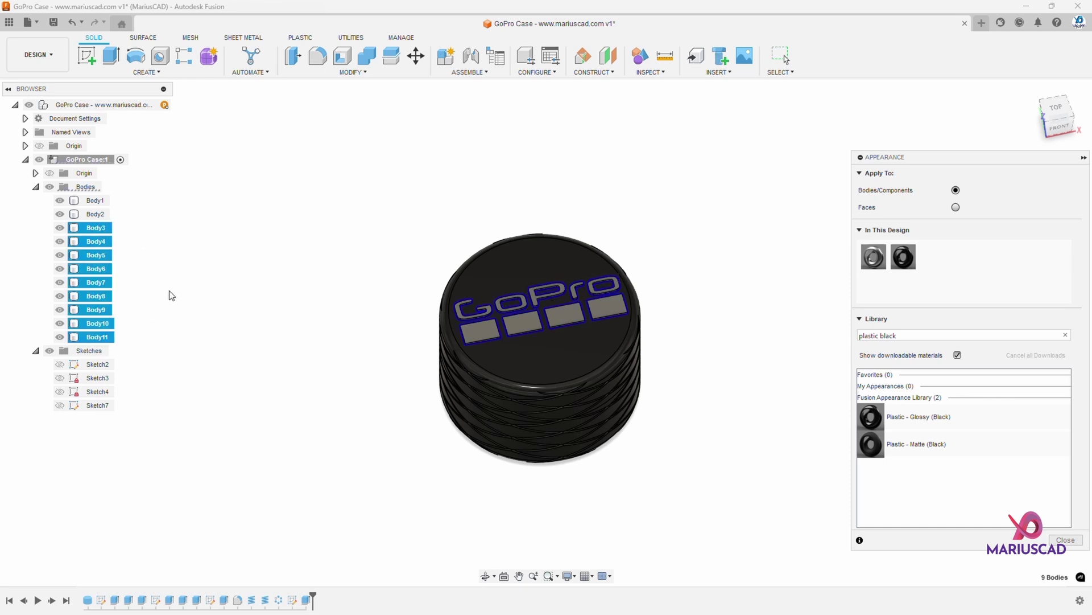
pyautogui.moveTo(899, 335); pyautogui.dragTo(879, 336)
pyautogui.write('w')
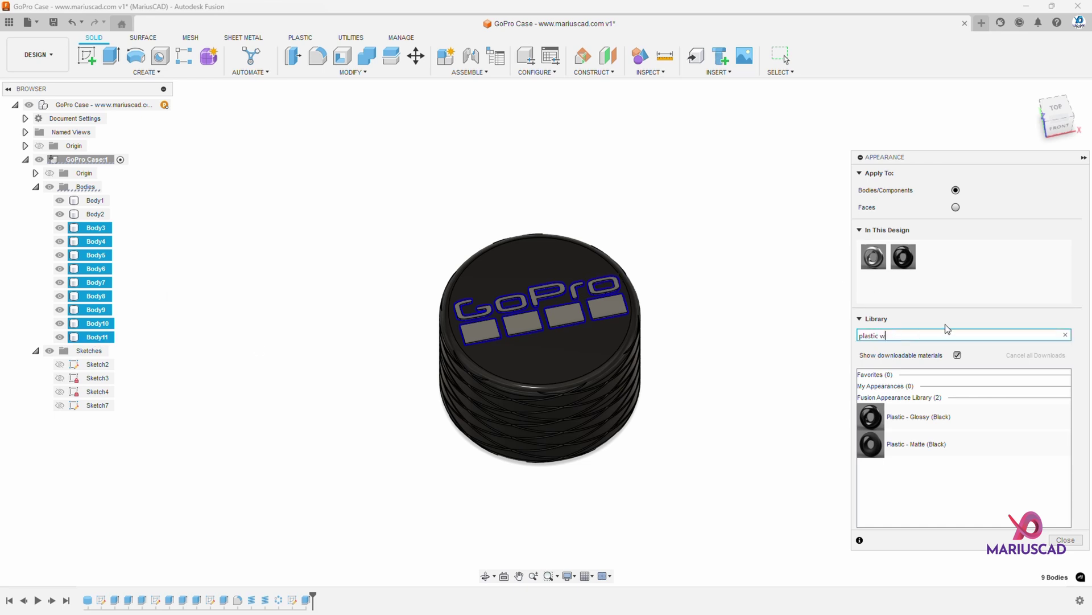
pyautogui.write('hite')
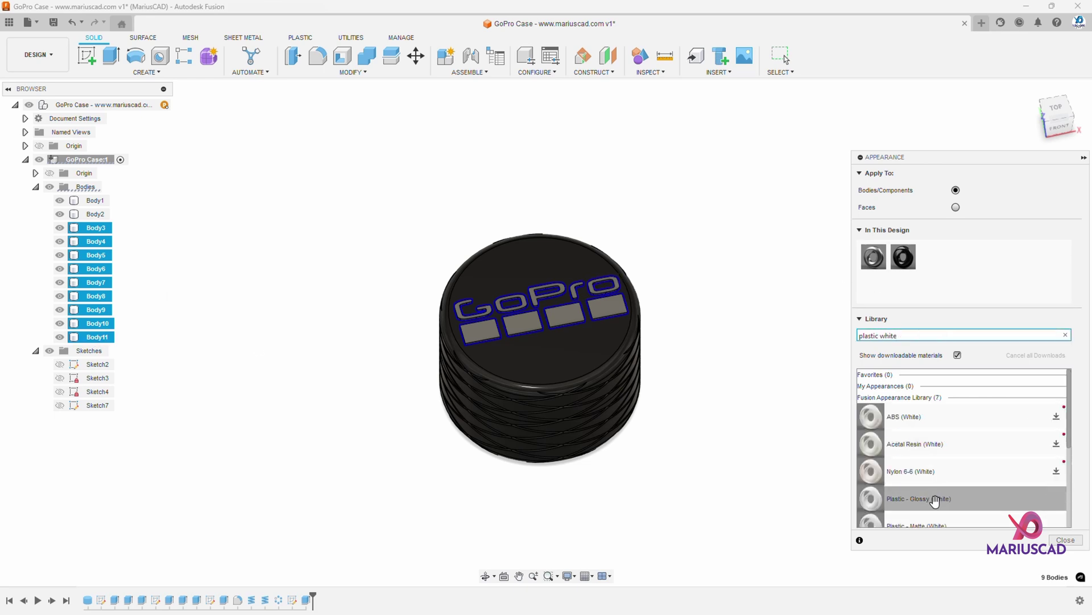
pyautogui.moveTo(935, 499); pyautogui.dragTo(93, 271)
pyautogui.click(307, 261)
pyautogui.press('Escape')
pyautogui.moveTo(718, 371)
pyautogui.keyDown('shift'); pyautogui.mouseDown(button='middle')
pyautogui.moveTo(690, 342)
pyautogui.moveTo(708, 395)
pyautogui.moveTo(715, 386)
pyautogui.mouseUp(button='middle'); pyautogui.keyUp('shift')
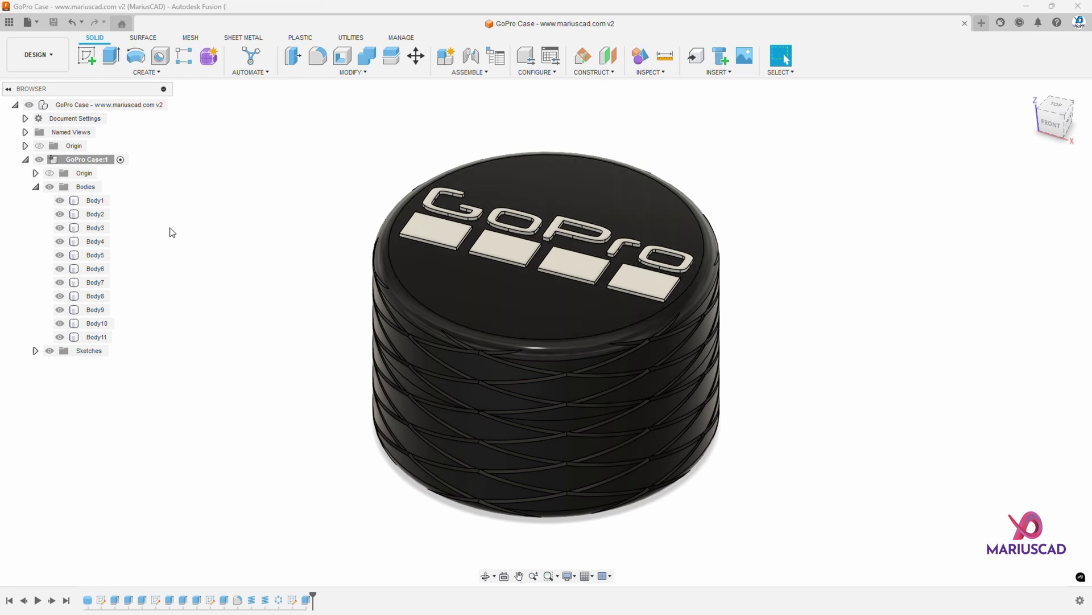
# - Hide the lid and logo bodies, Body2 through Body11
pyautogui.click(95, 214)
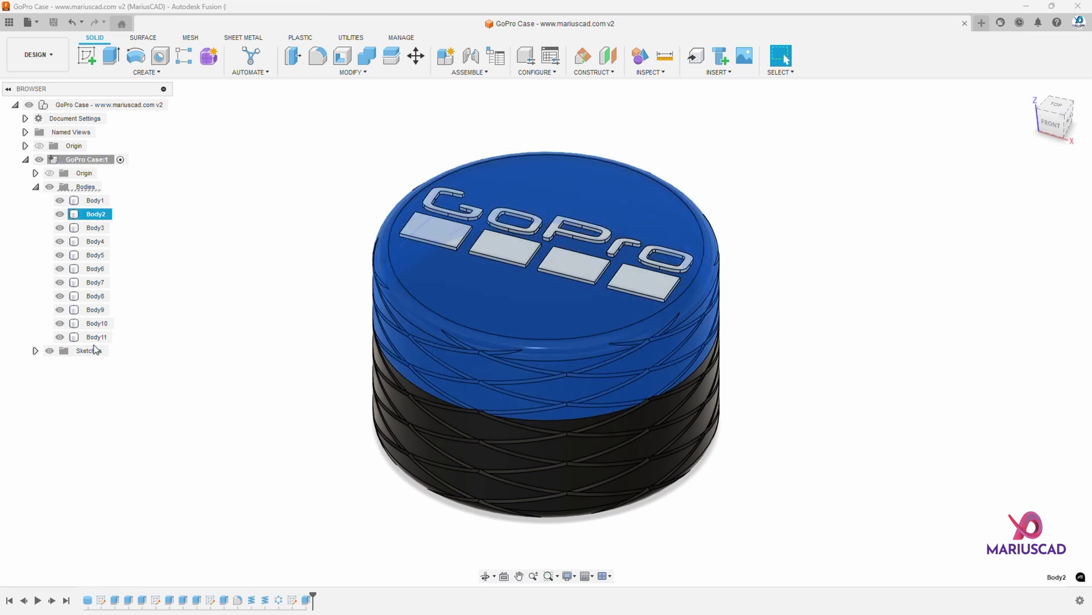
pyautogui.keyDown('shift'); pyautogui.click(95, 336); pyautogui.keyUp('shift')
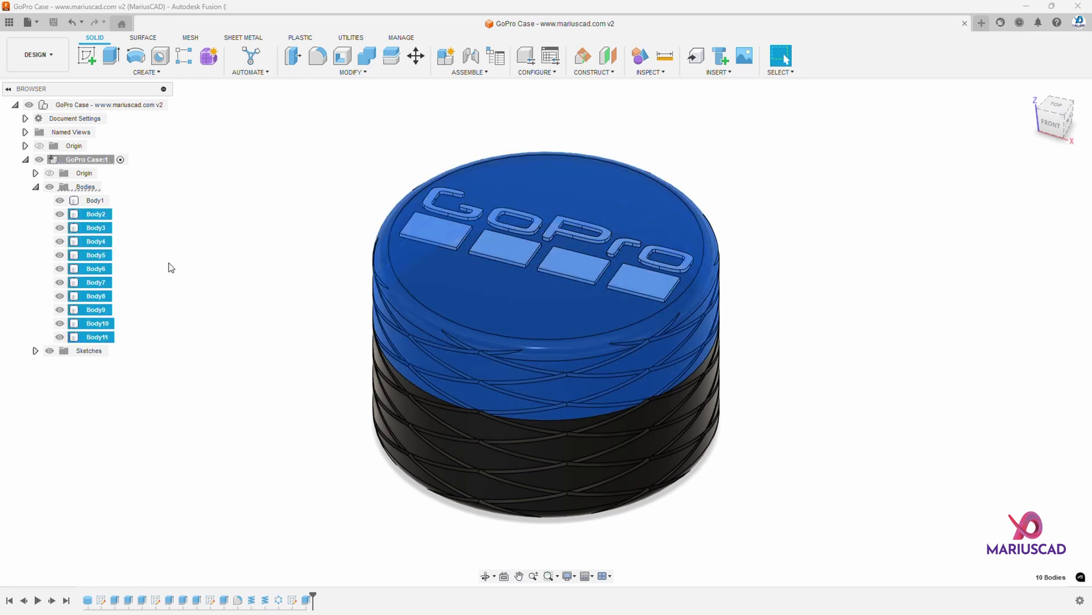
pyautogui.press('v')
pyautogui.press('Escape')
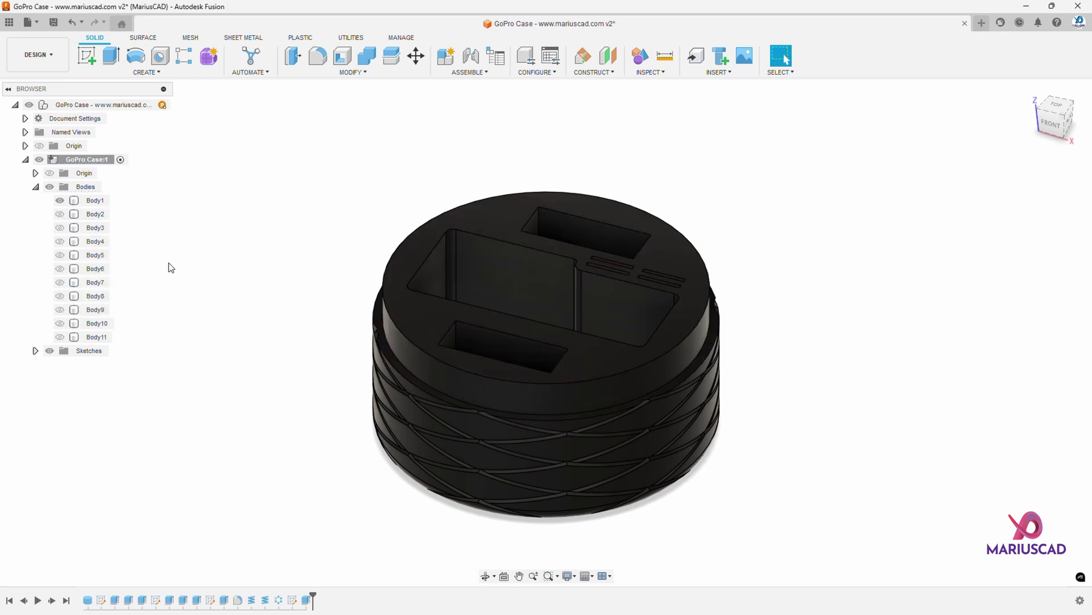
# - Add a full-length modeled M85x6 thread to the base's neck face
pyautogui.click(146, 72)
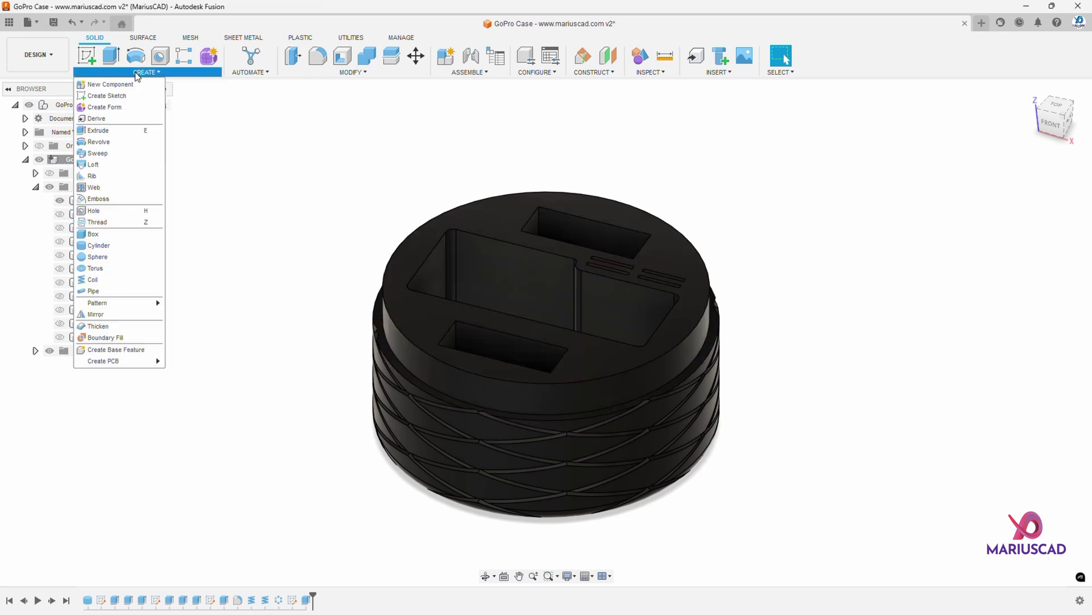
pyautogui.click(113, 230)
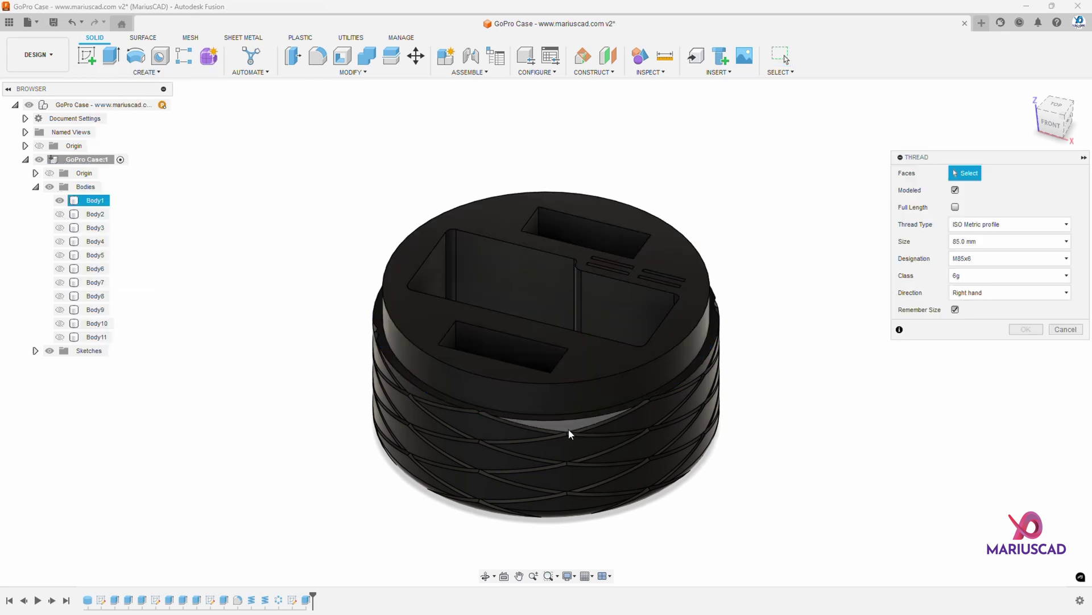
pyautogui.click(558, 400)
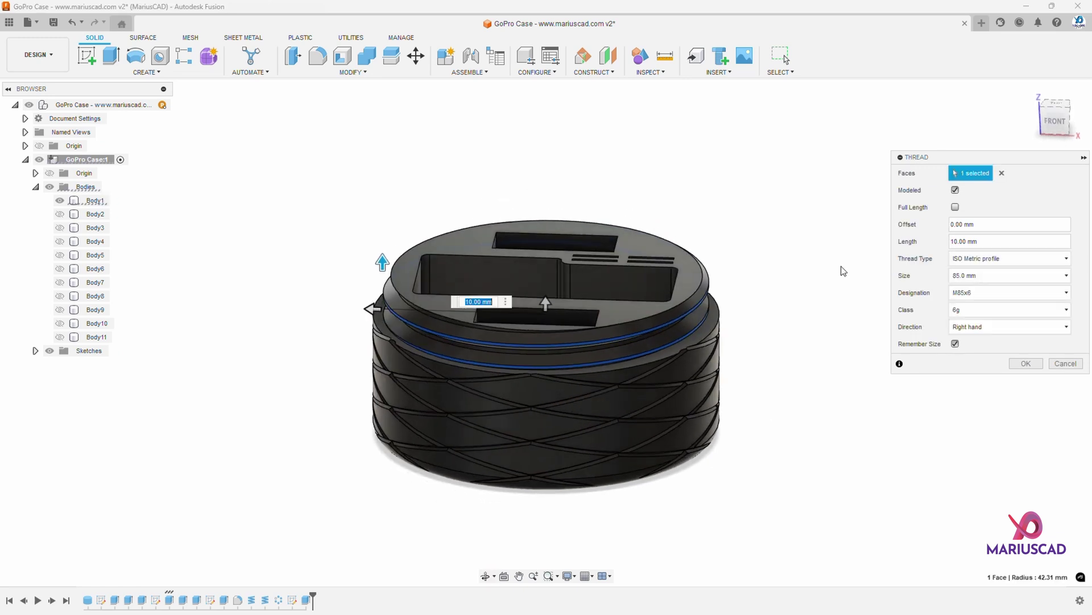
pyautogui.click(955, 208)
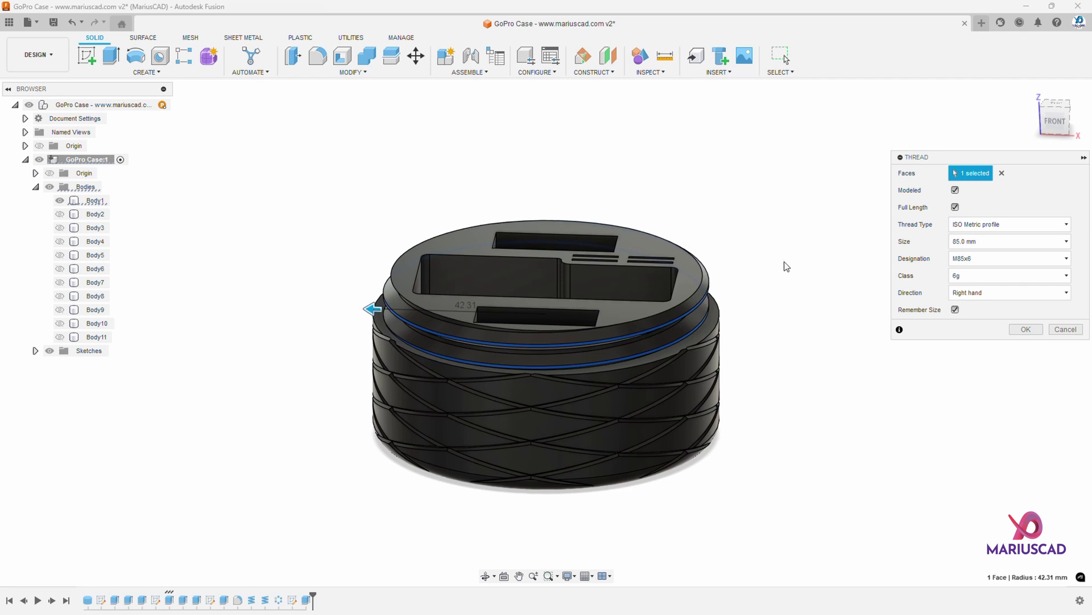
pyautogui.click(1026, 330)
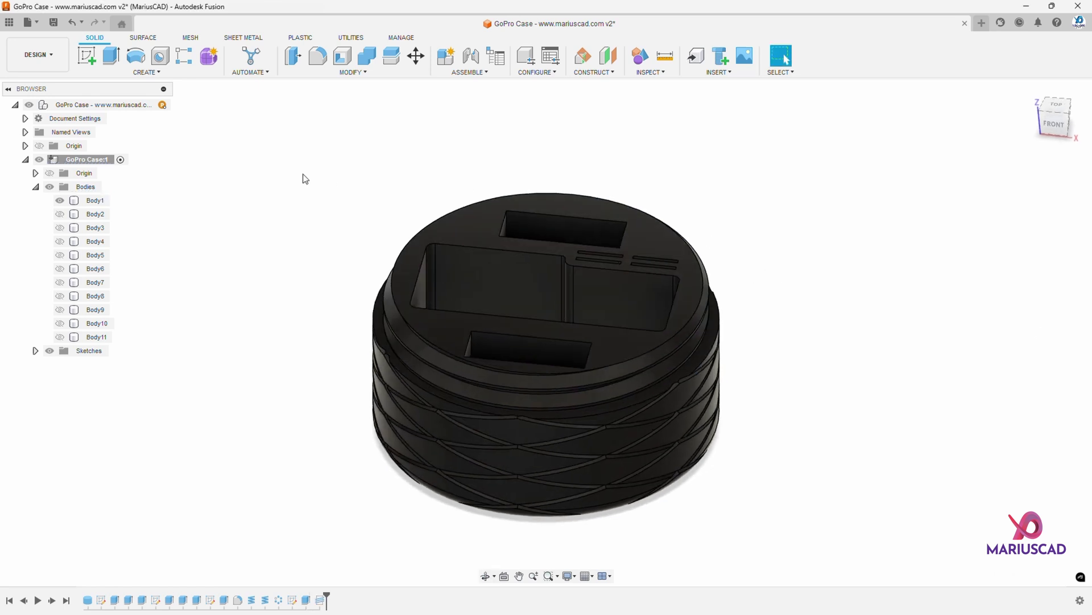
# - Show the lid and logo bodies and hide base Body1
pyautogui.click(95, 214)
pyautogui.keyDown('shift'); pyautogui.click(97, 337); pyautogui.keyUp('shift')
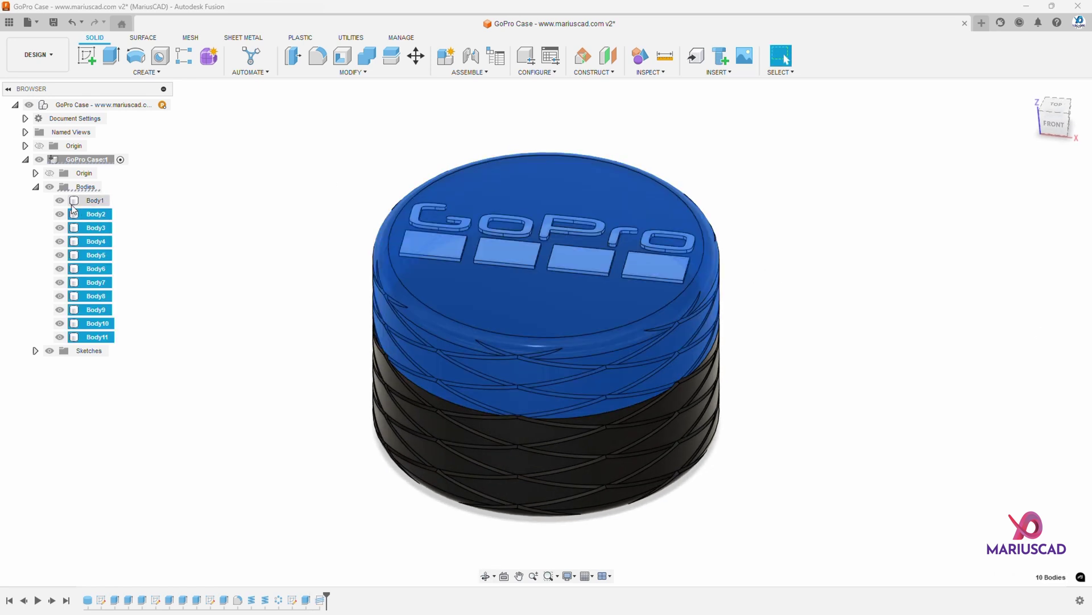
pyautogui.keyDown('shift'); pyautogui.click(60, 203); pyautogui.keyUp('shift')
pyautogui.click(60, 200)
pyautogui.keyDown('shift'); pyautogui.moveTo(319, 296); pyautogui.dragTo(273, 172, button='middle'); pyautogui.keyUp('shift')
# - Add a 10 mm M85x6 6H internal thread to the lid ring's inner face
pyautogui.click(146, 72)
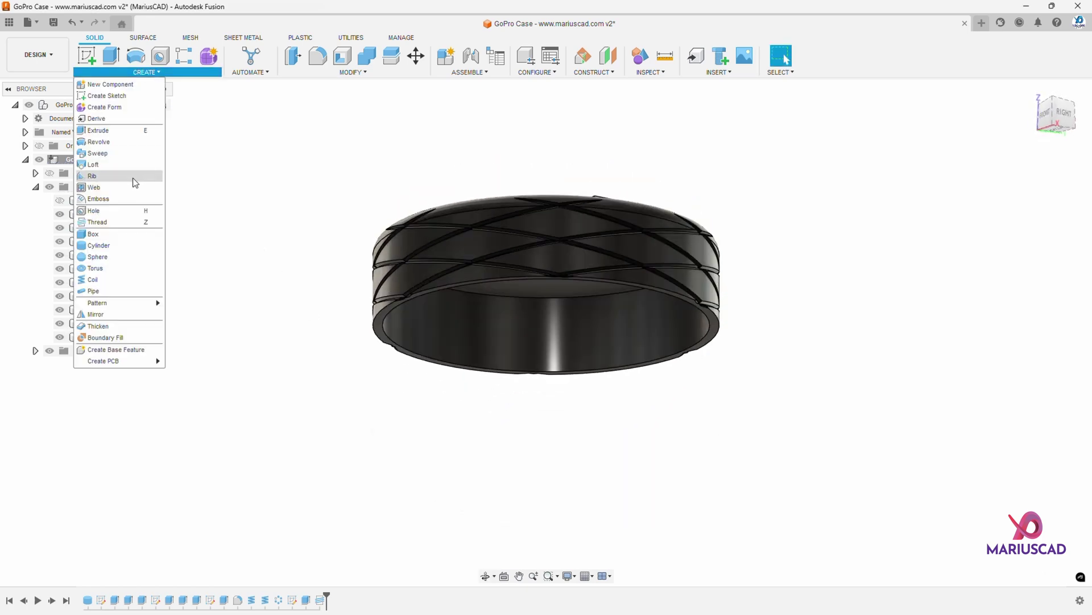
pyautogui.click(119, 220)
pyautogui.click(590, 344)
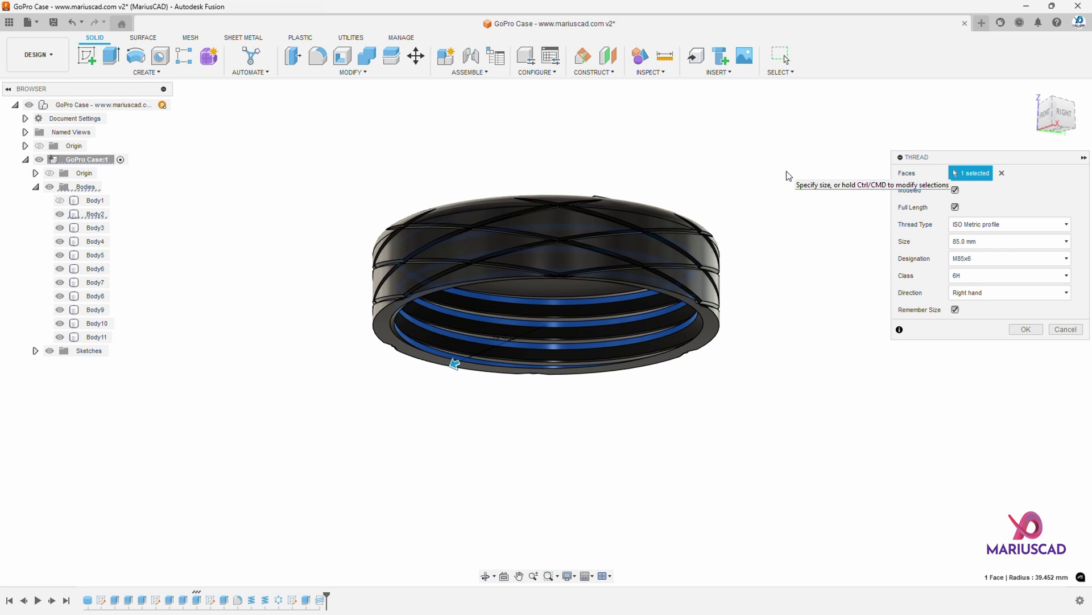
pyautogui.click(956, 208)
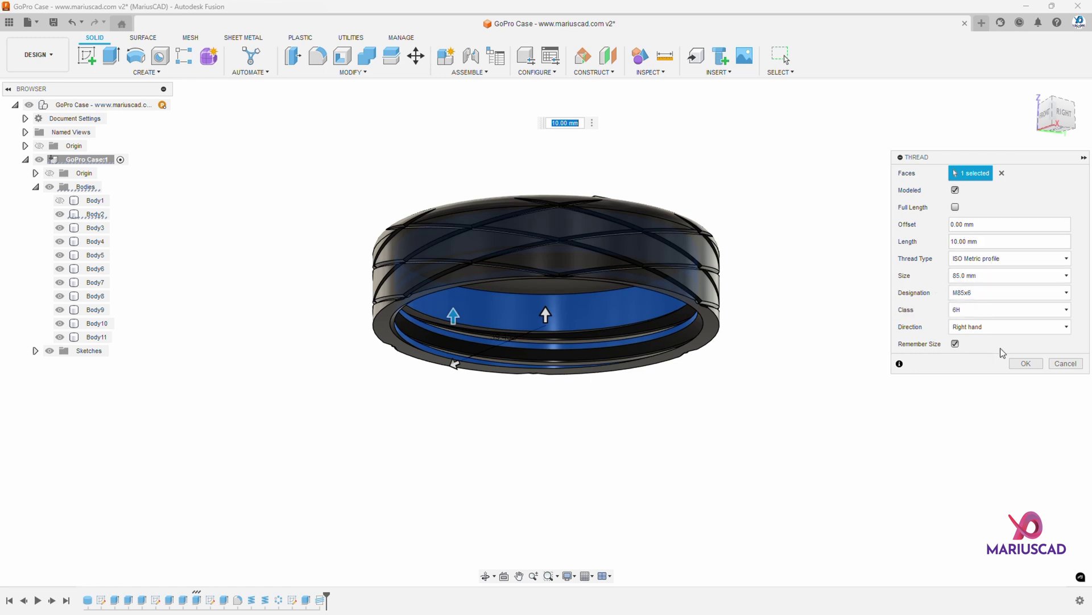
pyautogui.click(1026, 363)
pyautogui.keyDown('shift'); pyautogui.moveTo(705, 381); pyautogui.dragTo(685, 390, button='middle'); pyautogui.keyUp('shift')
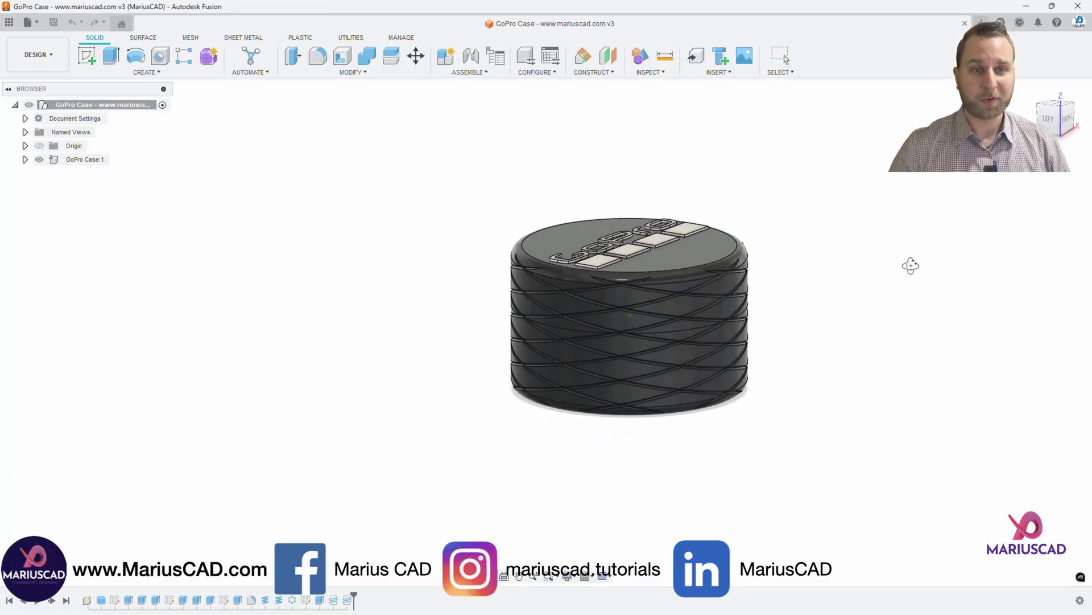
pyautogui.keyDown('shift'); pyautogui.moveTo(913, 262); pyautogui.dragTo(762, 350, button='middle'); pyautogui.keyUp('shift')
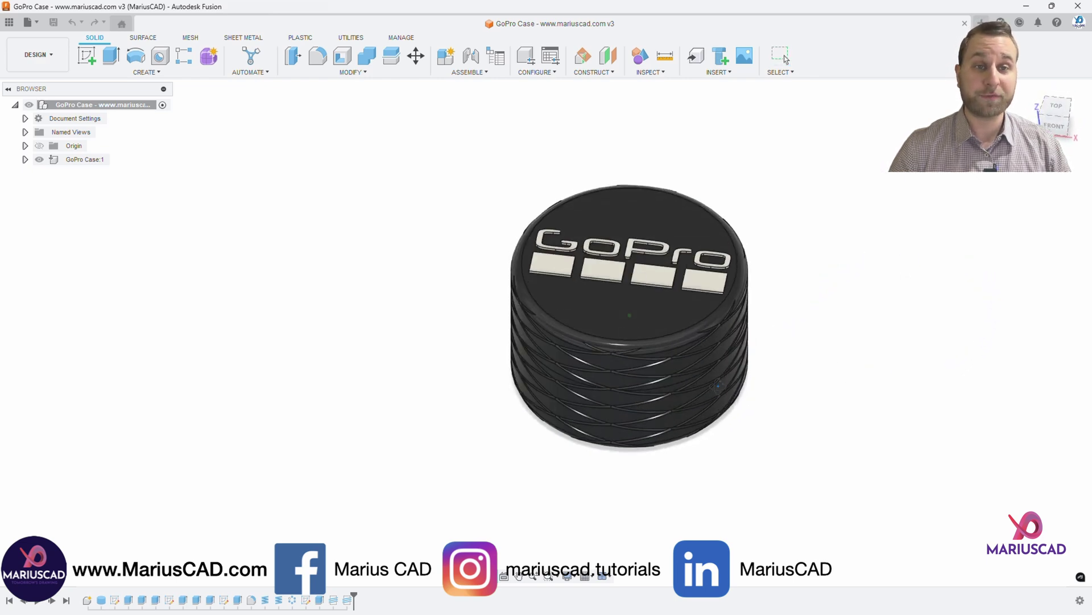
pyautogui.keyDown('shift'); pyautogui.moveTo(851, 288); pyautogui.dragTo(767, 293, button='middle'); pyautogui.keyUp('shift')
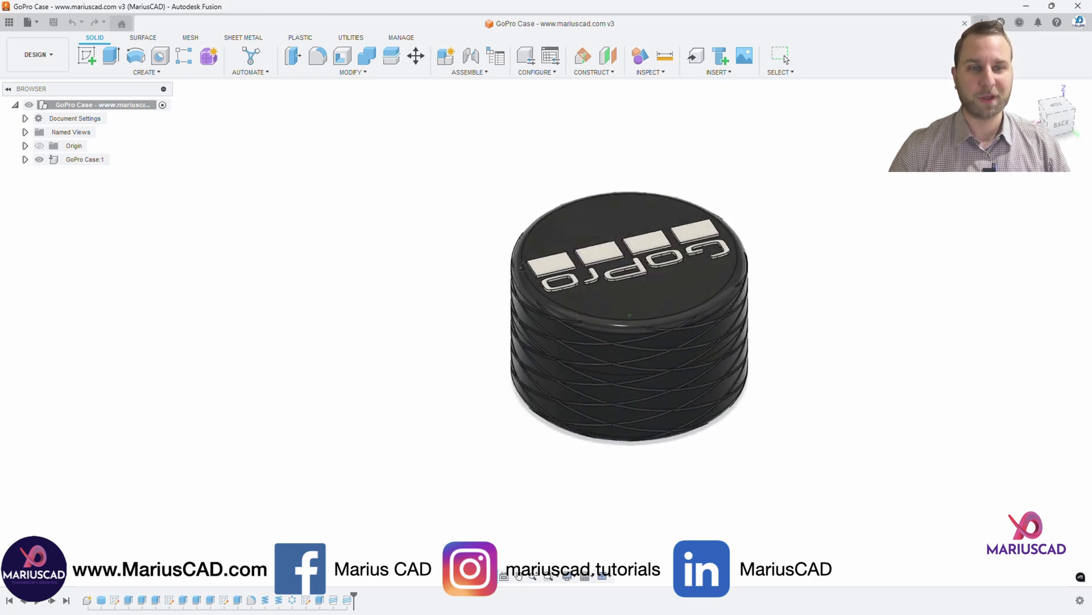
pyautogui.keyDown('shift'); pyautogui.moveTo(509, 268); pyautogui.dragTo(327, 285, button='middle'); pyautogui.keyUp('shift')
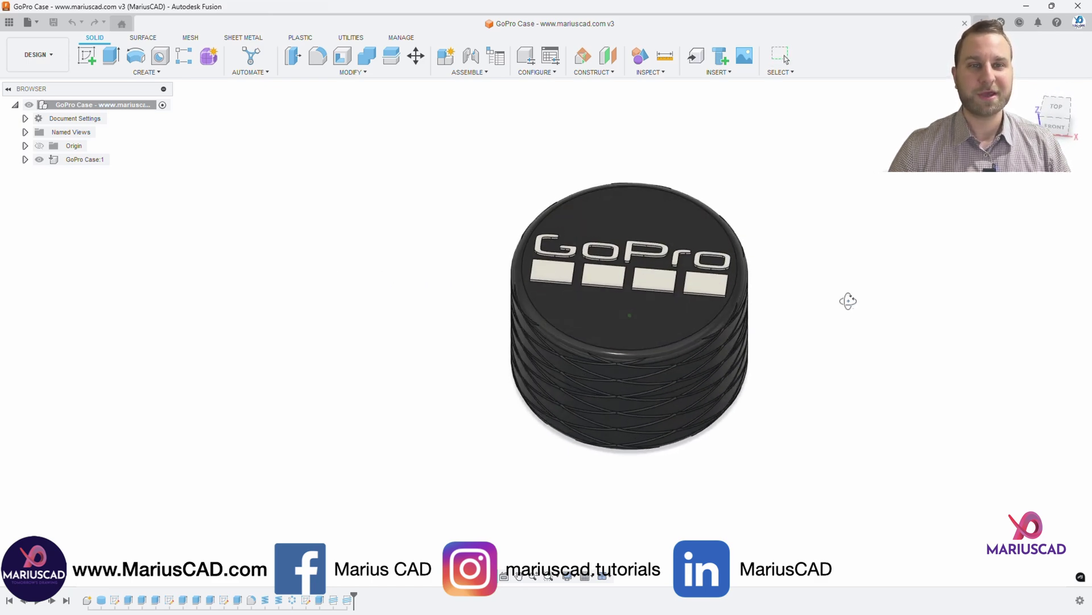